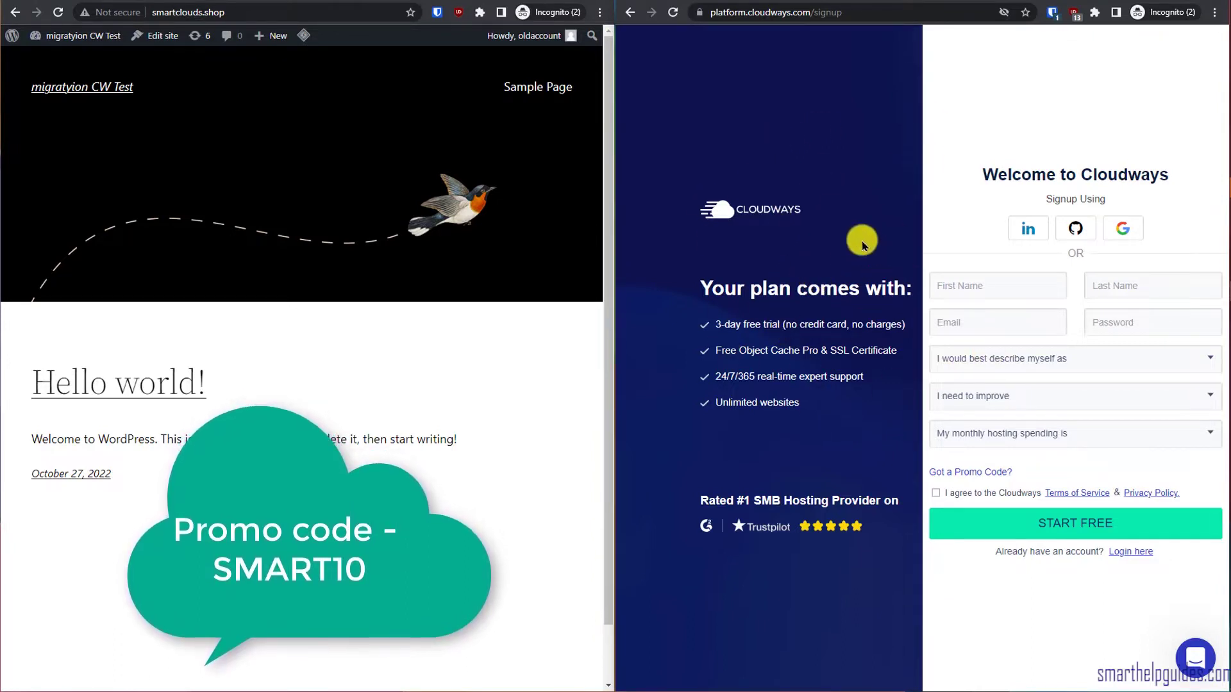
# Step: Enter the promo code smart10 in the Cloudways signup form and go to the login for existing accounts
pyautogui.click(967, 471)
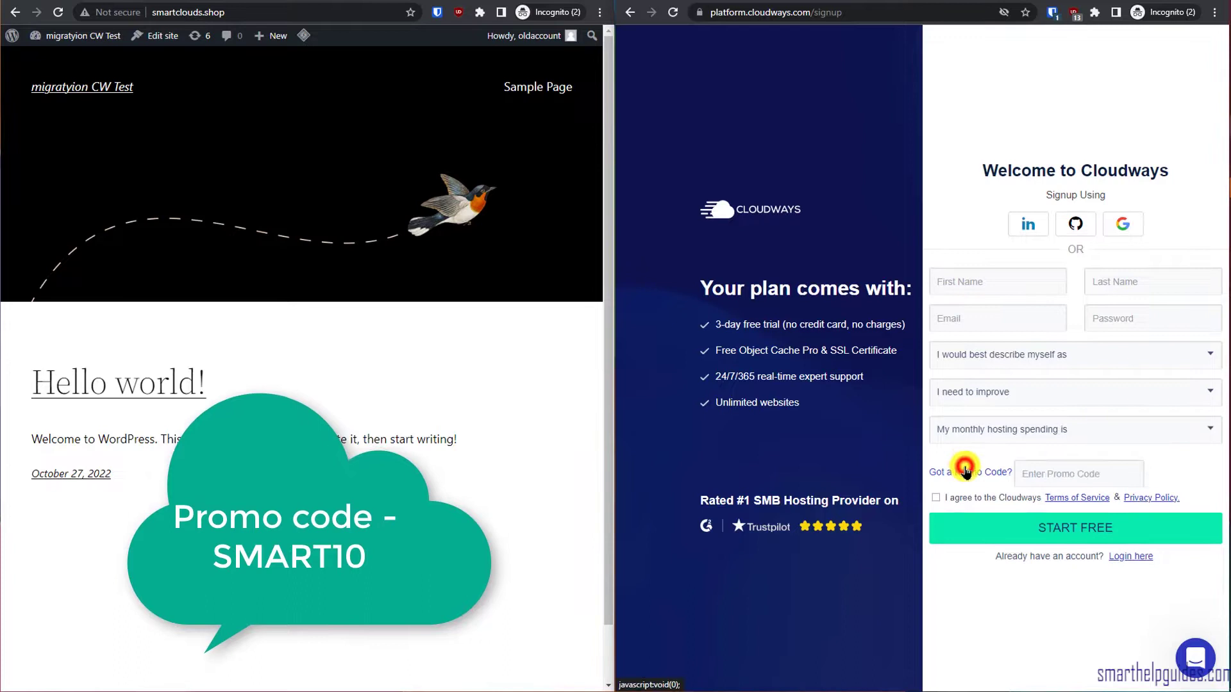
pyautogui.click(1033, 478)
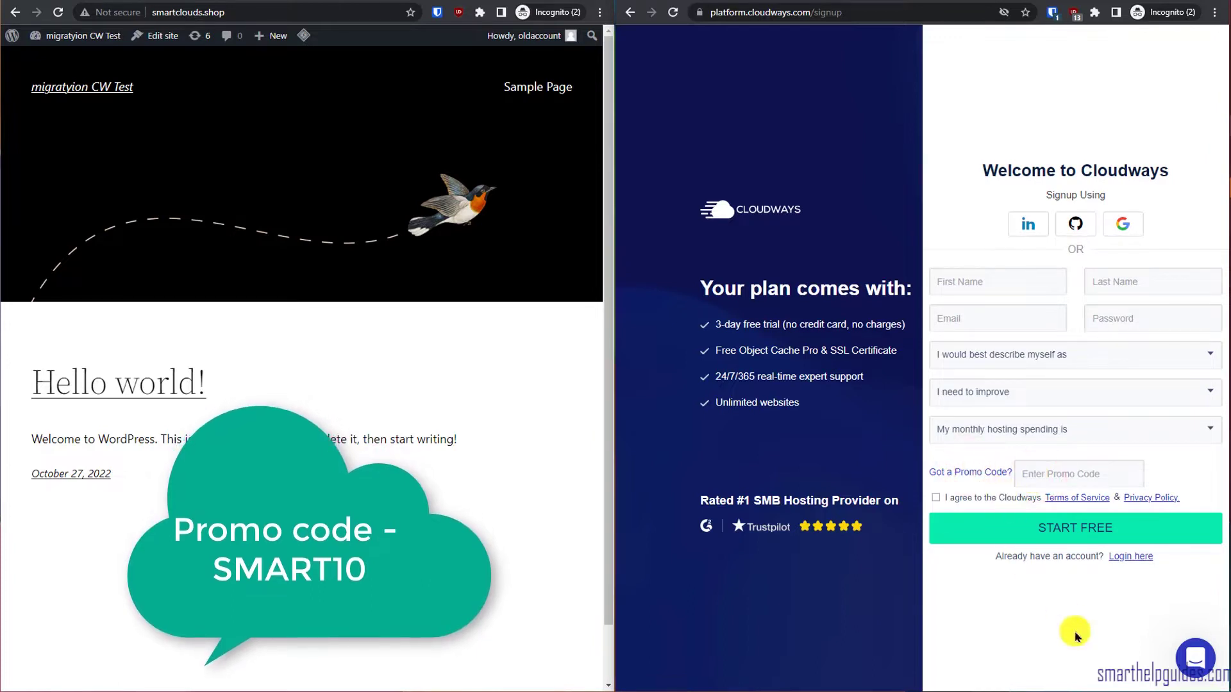
pyautogui.write('smart1')
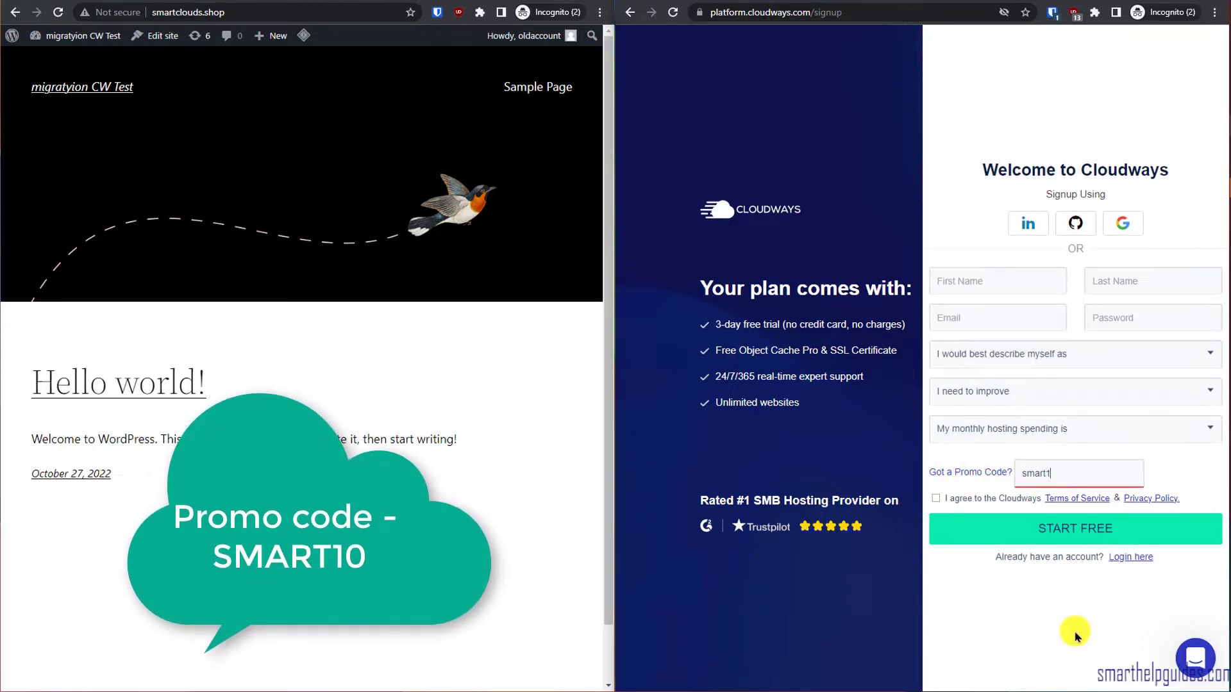
pyautogui.write('0')
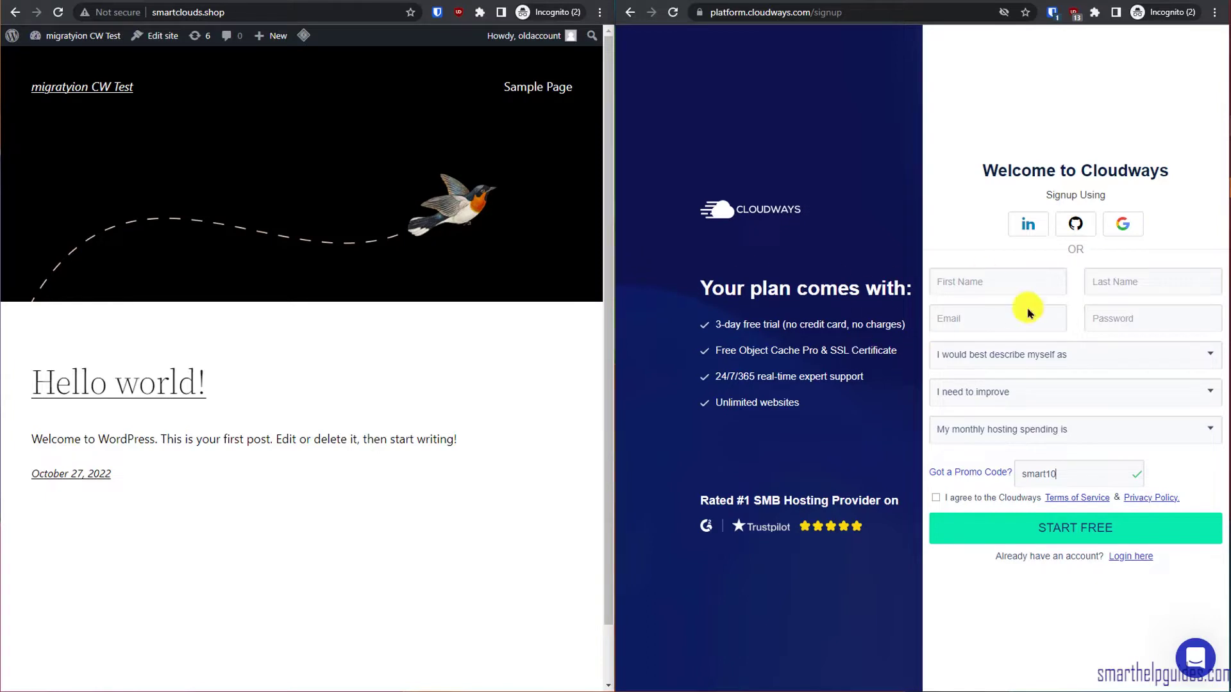
pyautogui.click(1054, 466)
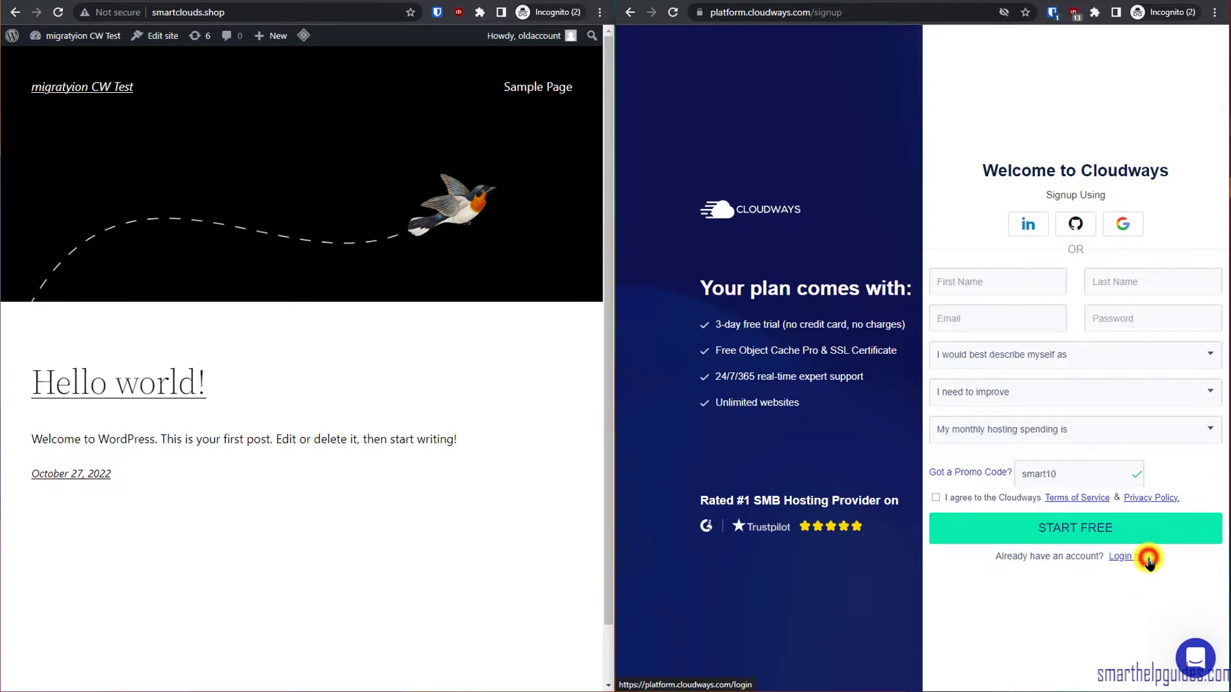
pyautogui.click(1148, 562)
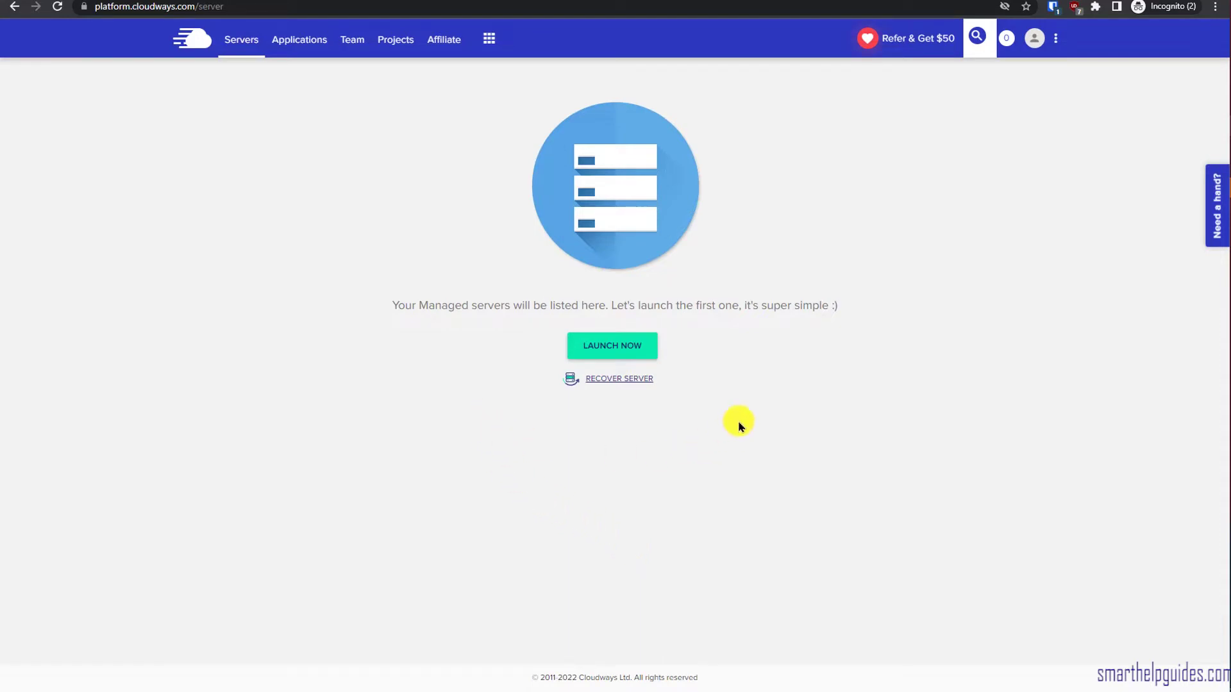
# Step: Start a new server deployment with WordPress Version 6.0, naming the app Wordpress and the server First server
pyautogui.click(627, 343)
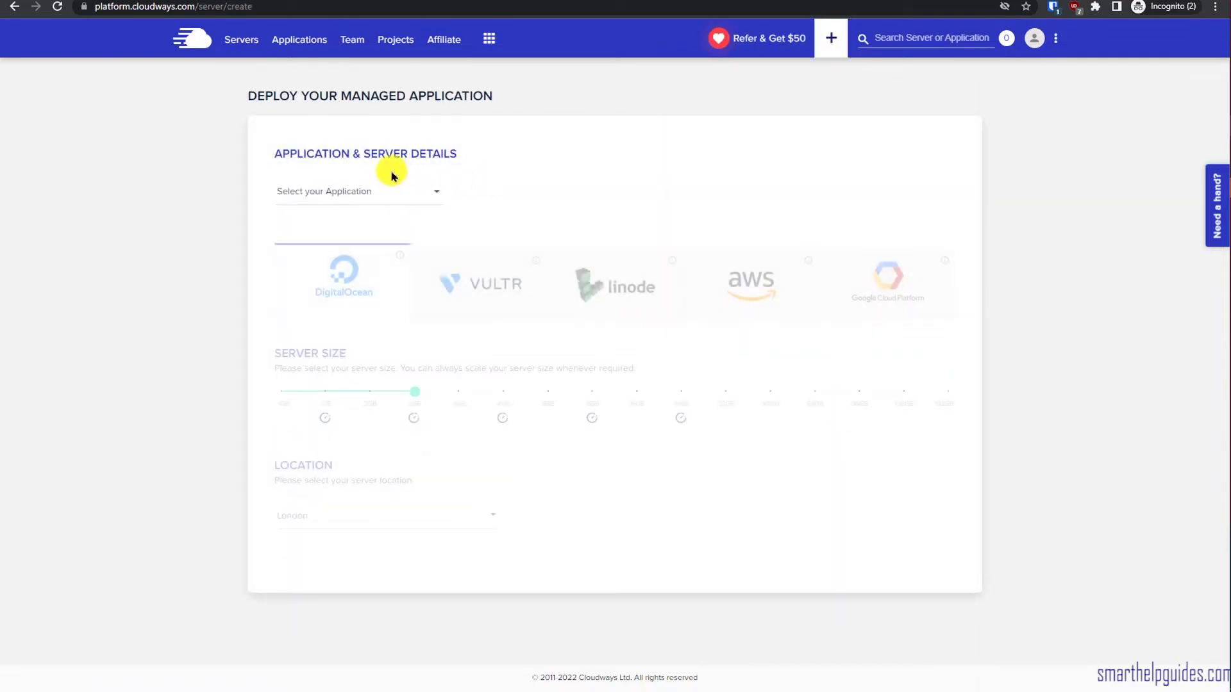
pyautogui.click(366, 192)
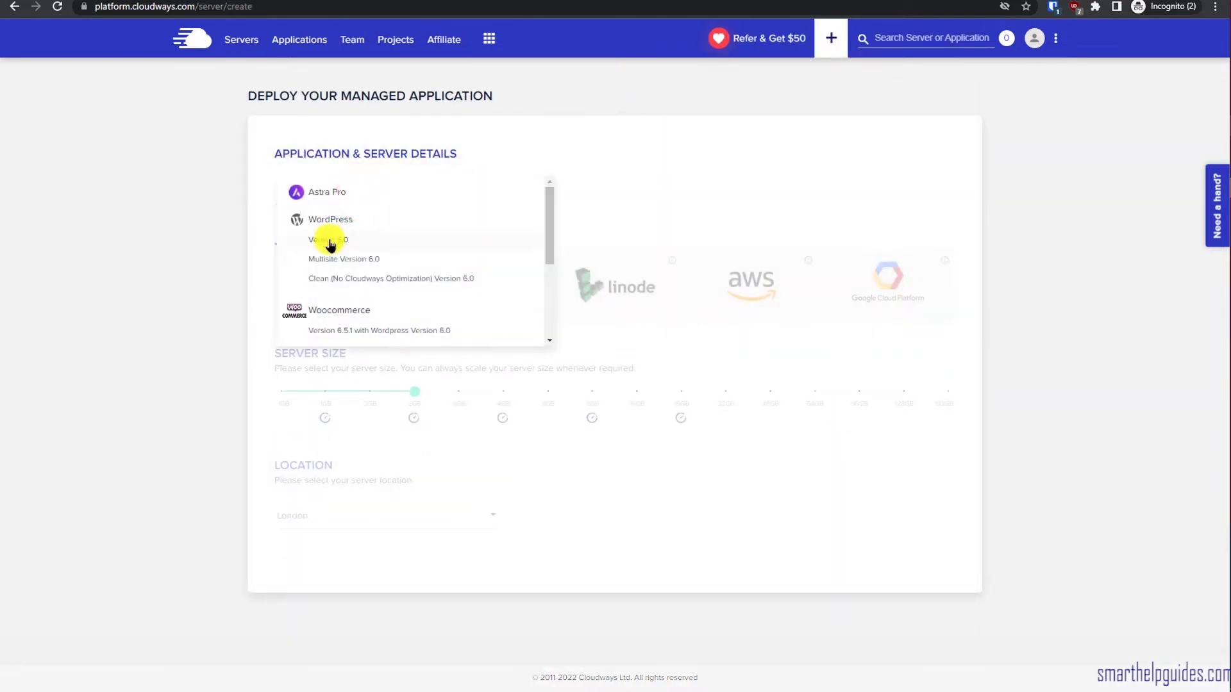
pyautogui.click(332, 246)
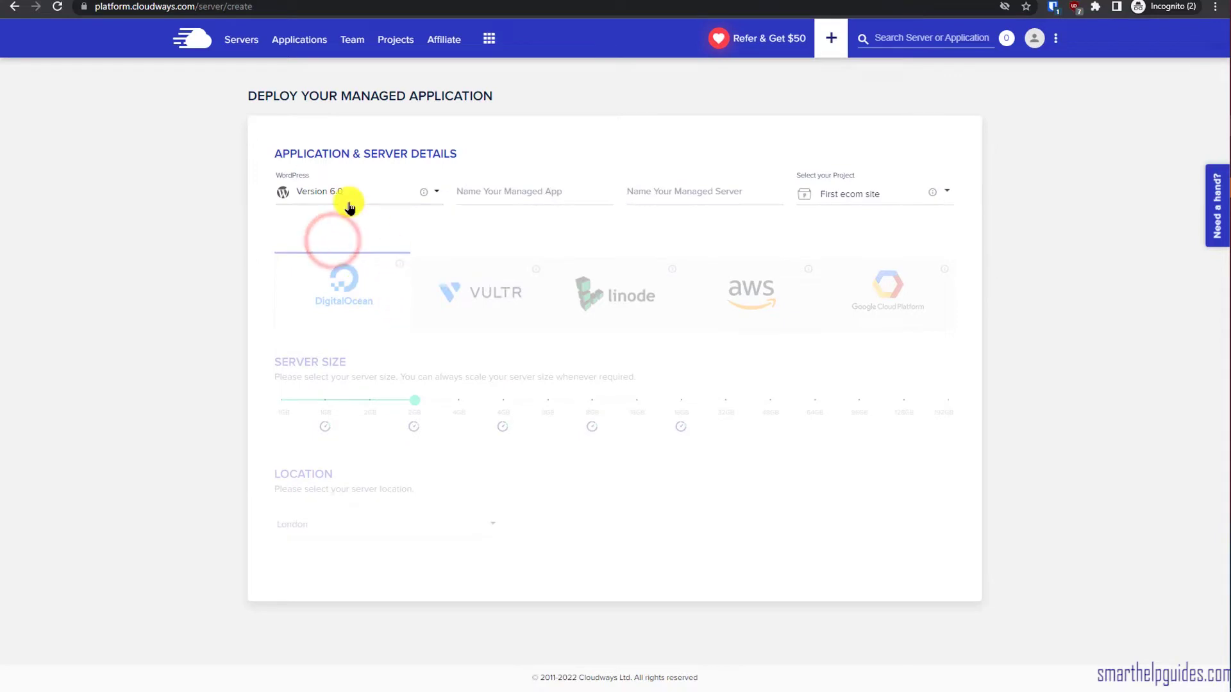
pyautogui.click(480, 192)
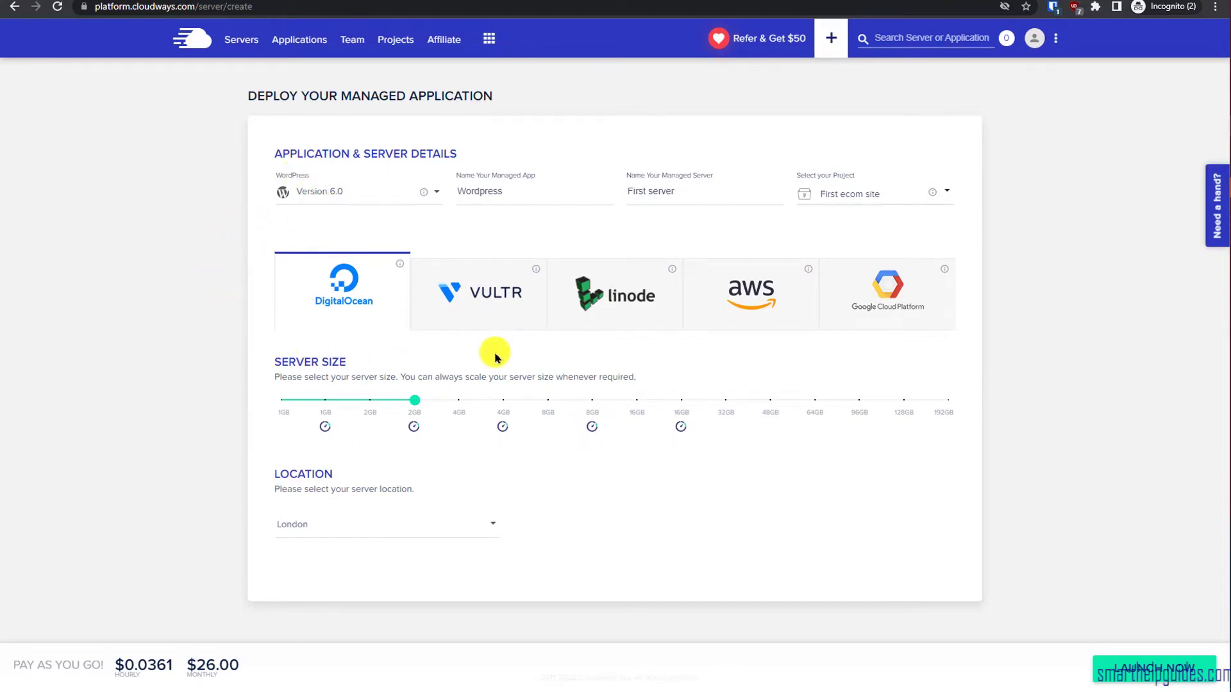
# Step: Try Vultr as the cloud provider, switching the server type to Standard and back to High Frequency
pyautogui.click(473, 307)
pyautogui.click(367, 408)
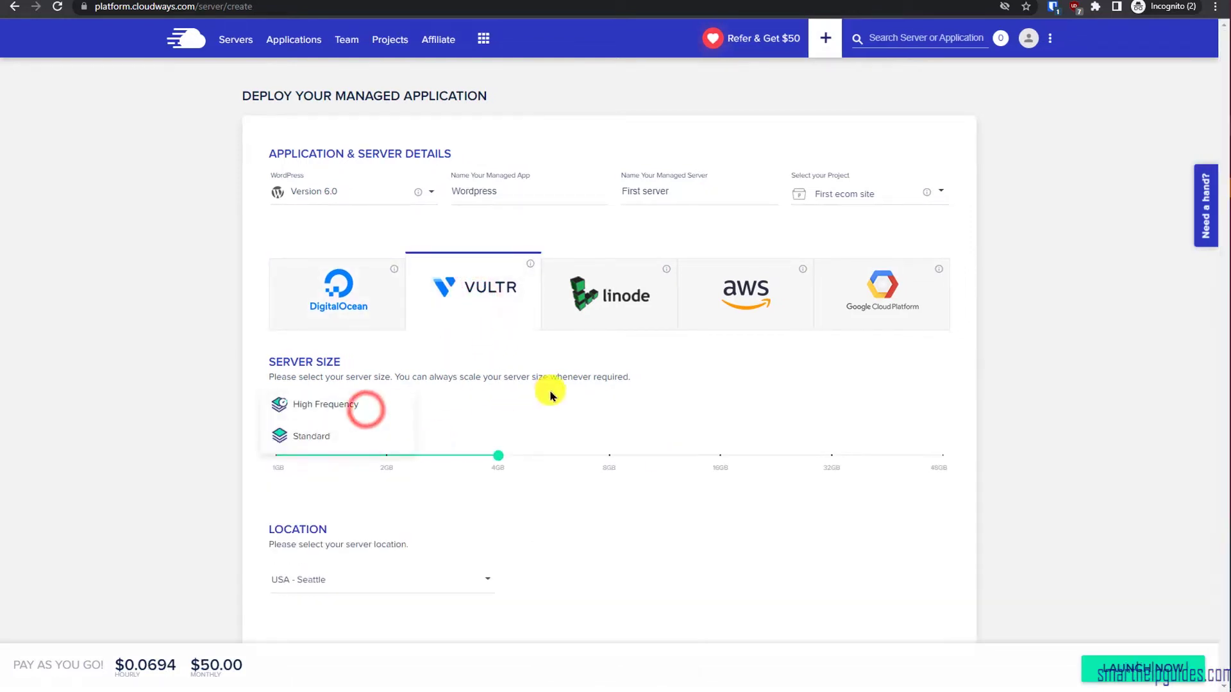
pyautogui.click(319, 435)
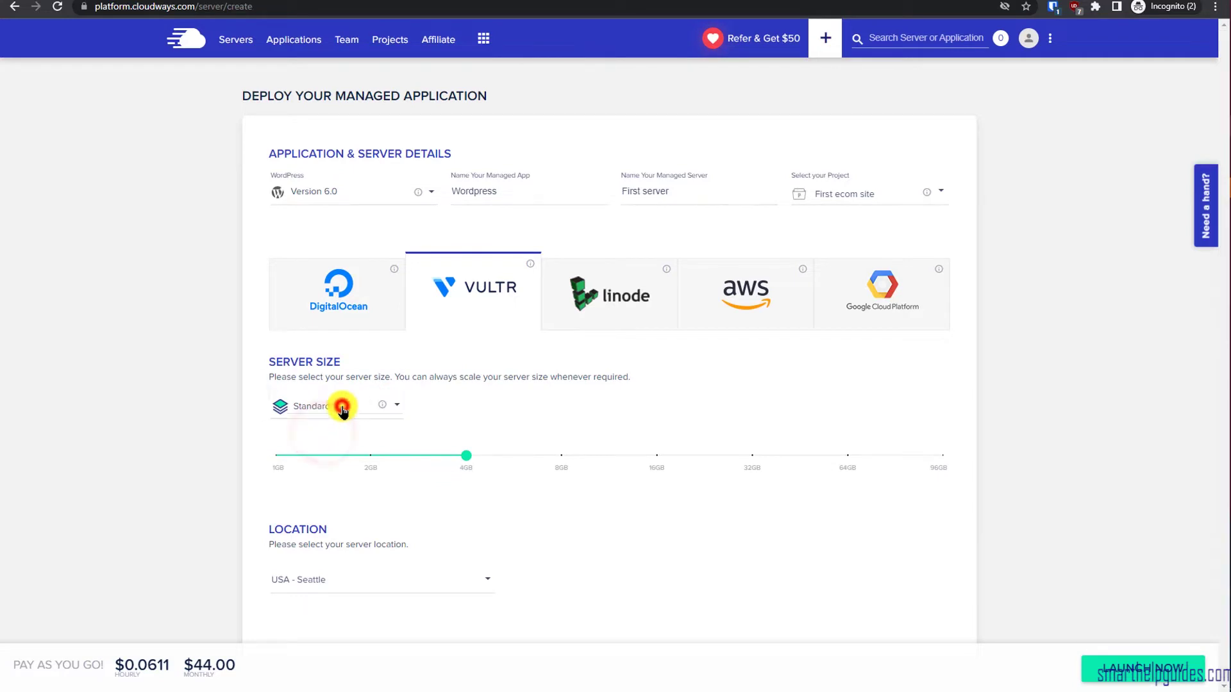
pyautogui.click(343, 410)
pyautogui.click(338, 372)
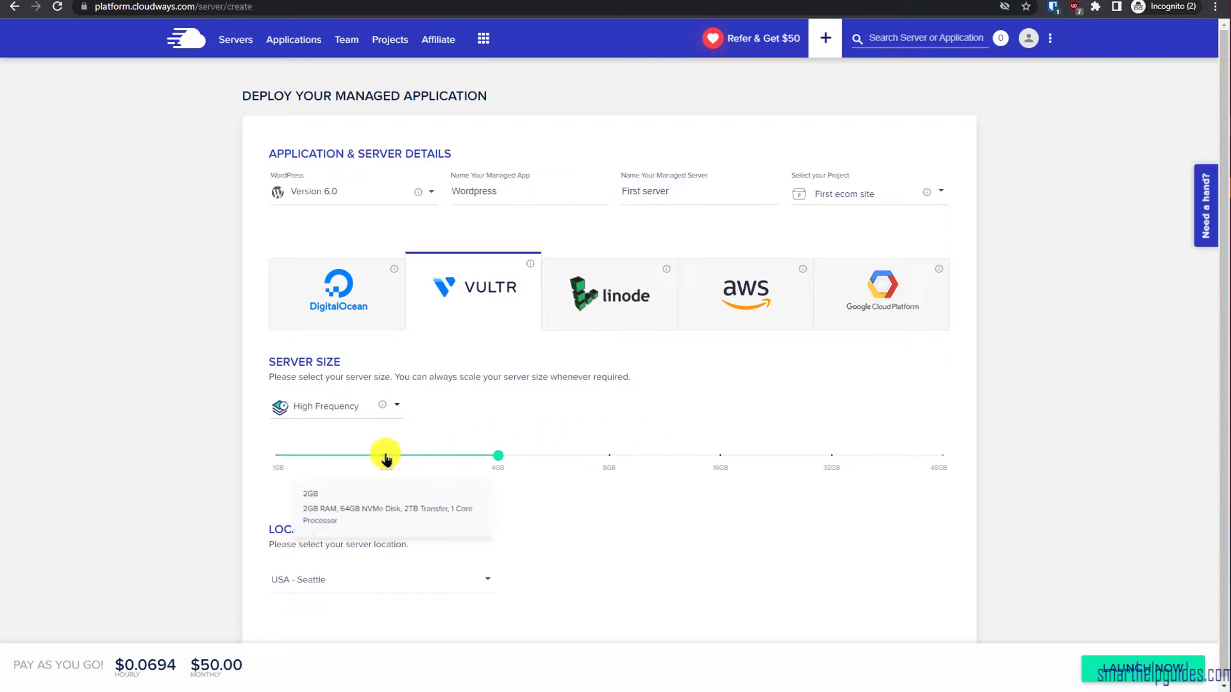
# Step: Try the 2GB and 1GB server sizes for the Vultr High Frequency plan
pyautogui.click(385, 458)
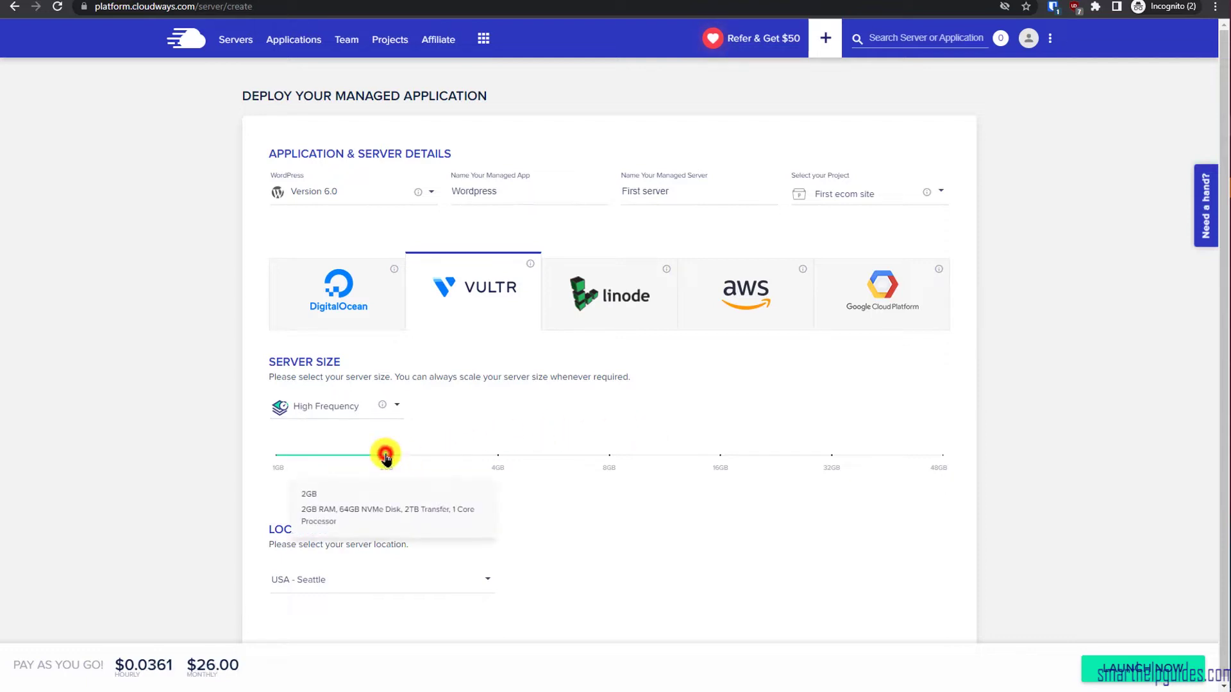
pyautogui.click(298, 459)
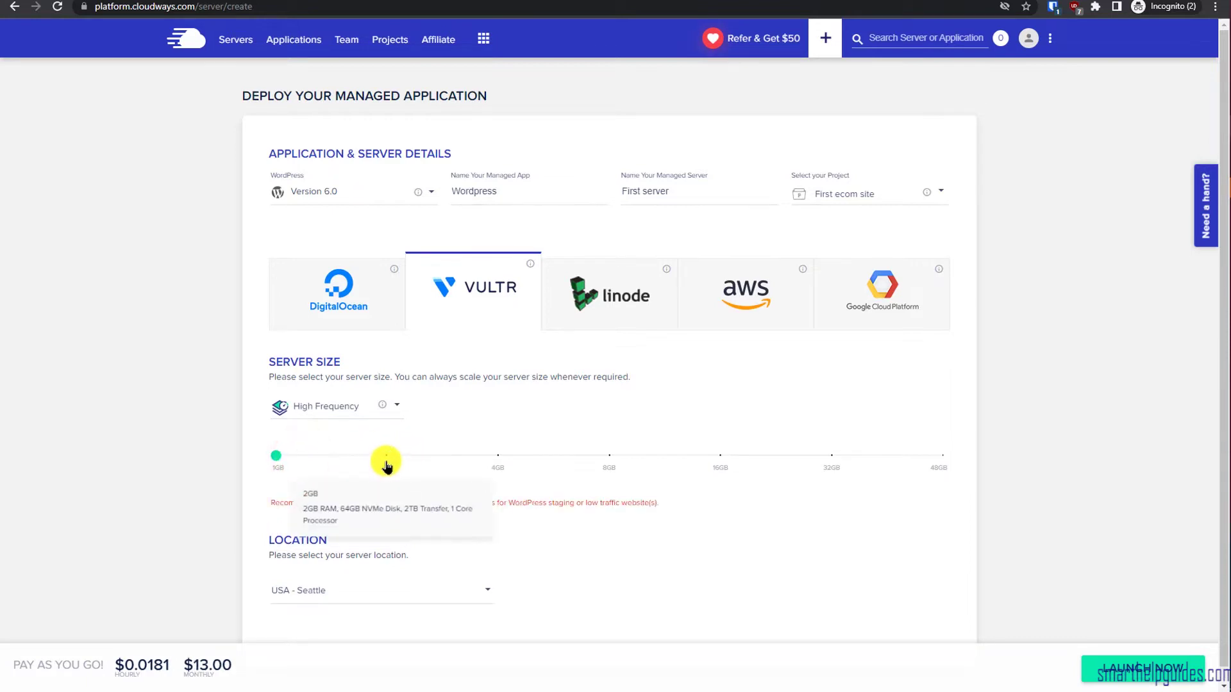
pyautogui.click(386, 458)
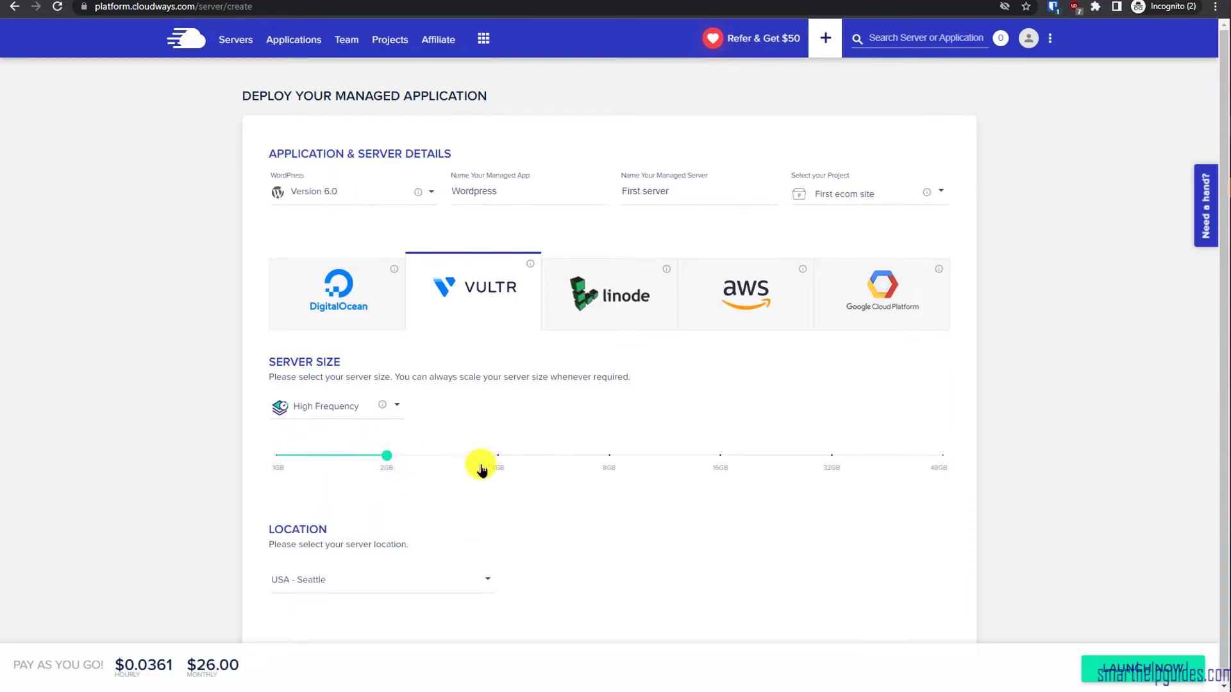
pyautogui.click(333, 456)
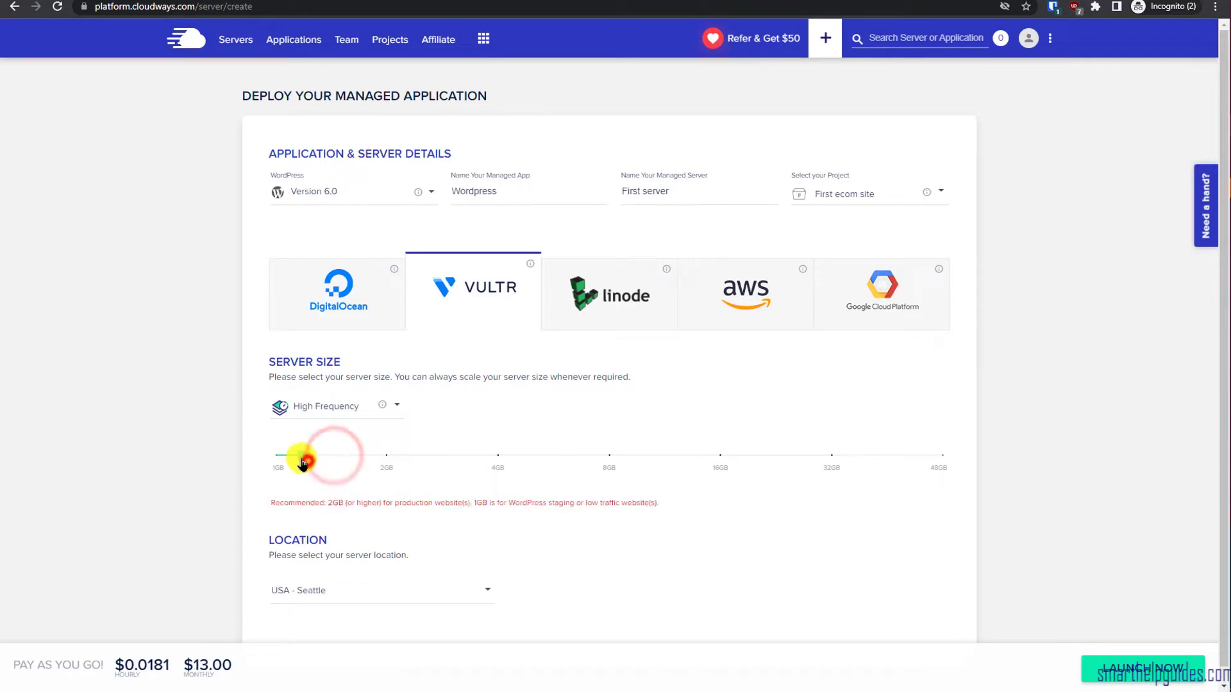
# Step: Choose DigitalOcean as the cloud provider with the smallest 1GB server size
pyautogui.click(366, 308)
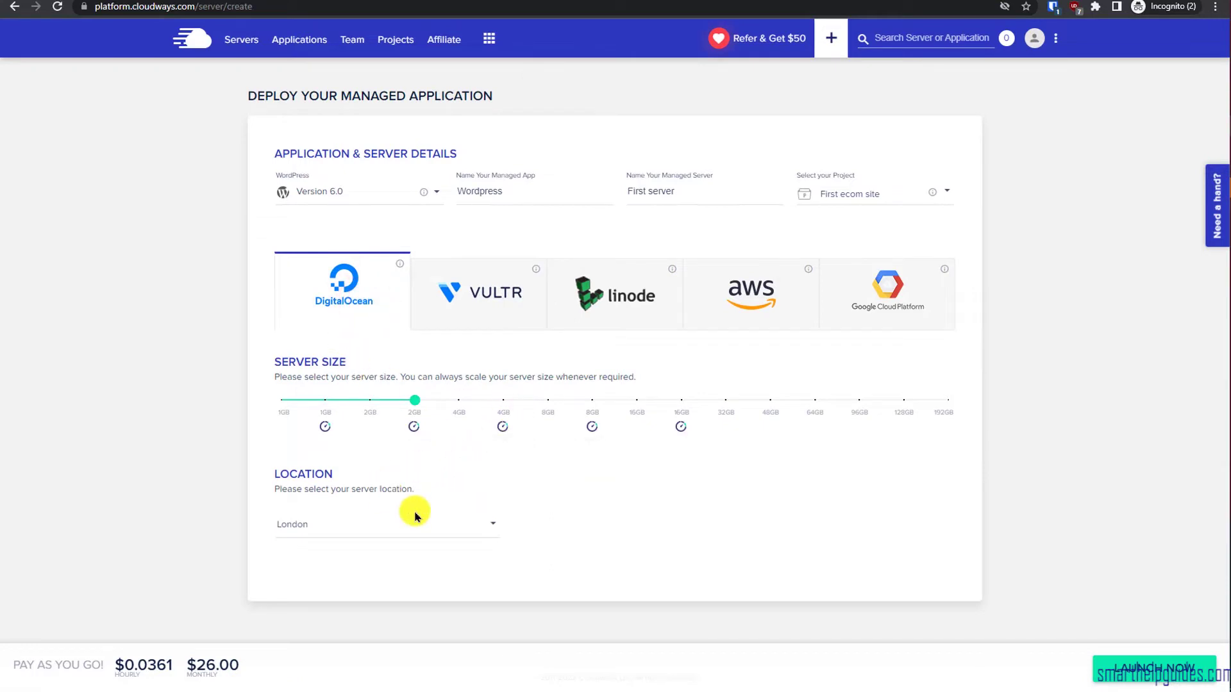
pyautogui.click(291, 407)
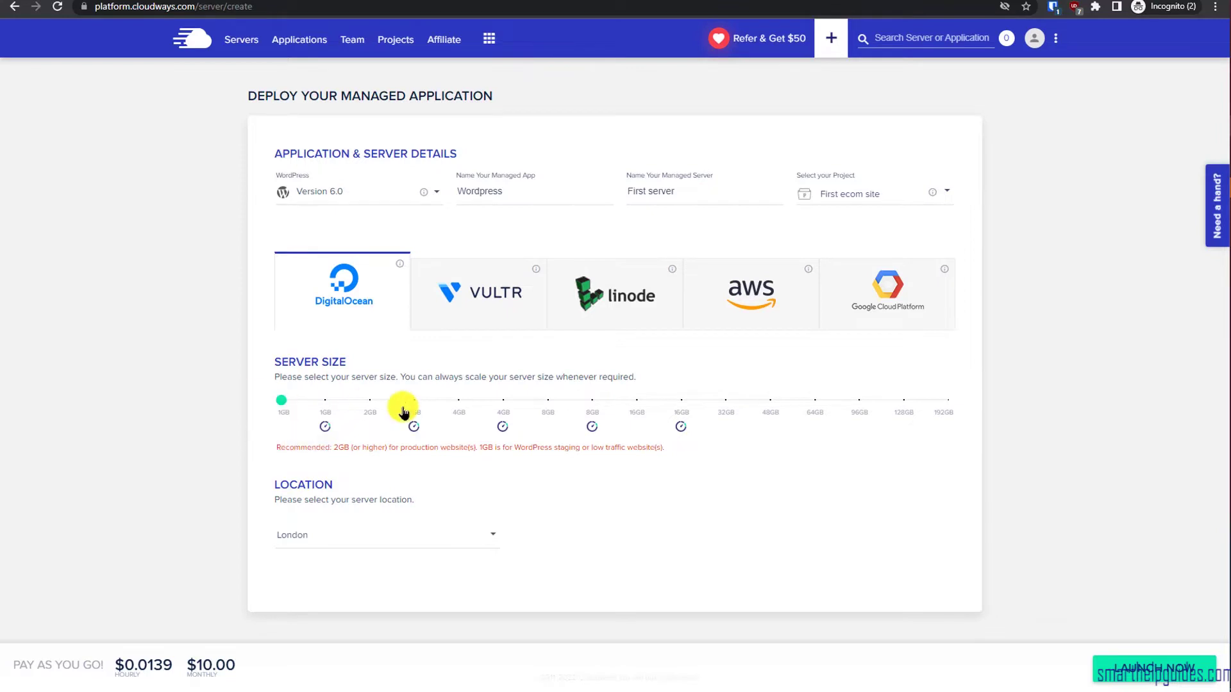
pyautogui.moveTo(337, 410)
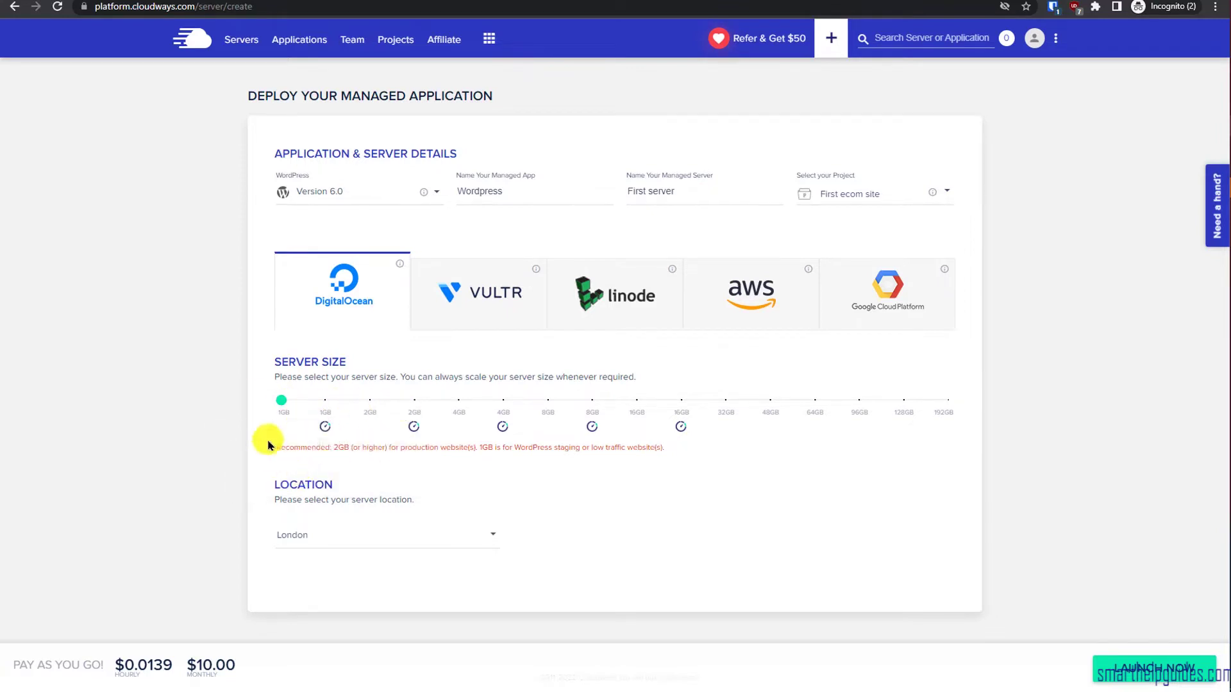
# Step: Set the server location to Amsterdam and launch the server
pyautogui.click(396, 537)
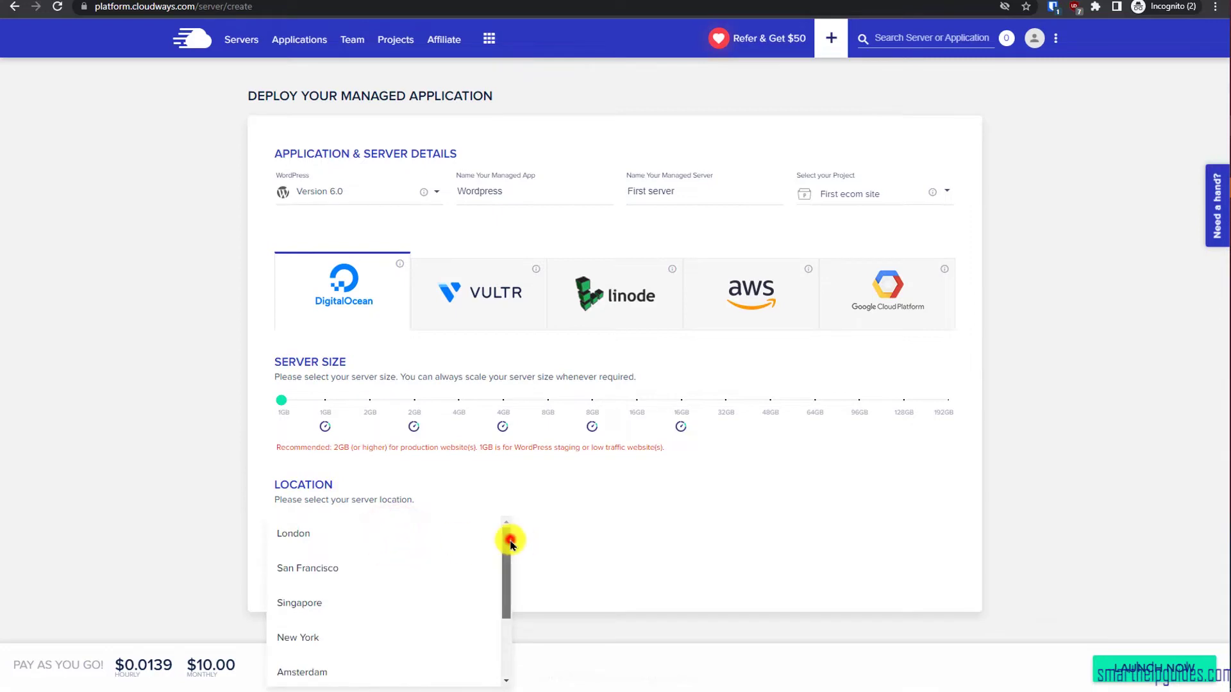
pyautogui.moveTo(511, 543); pyautogui.dragTo(494, 615)
pyautogui.click(357, 566)
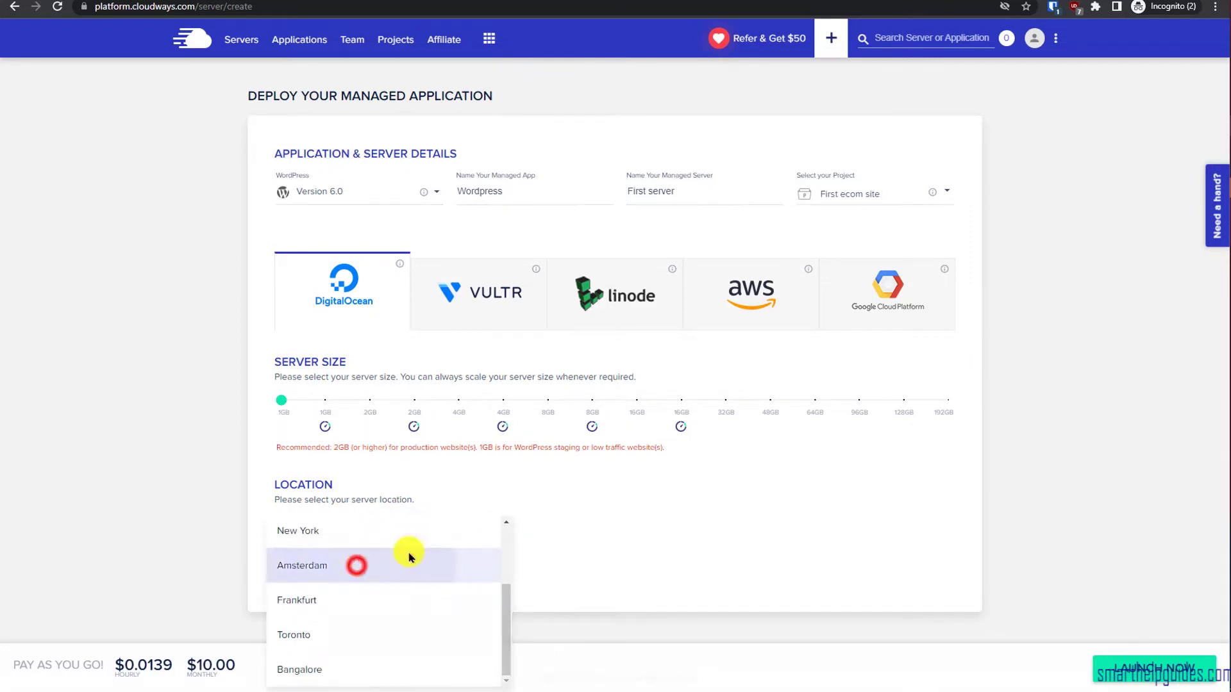
pyautogui.click(656, 516)
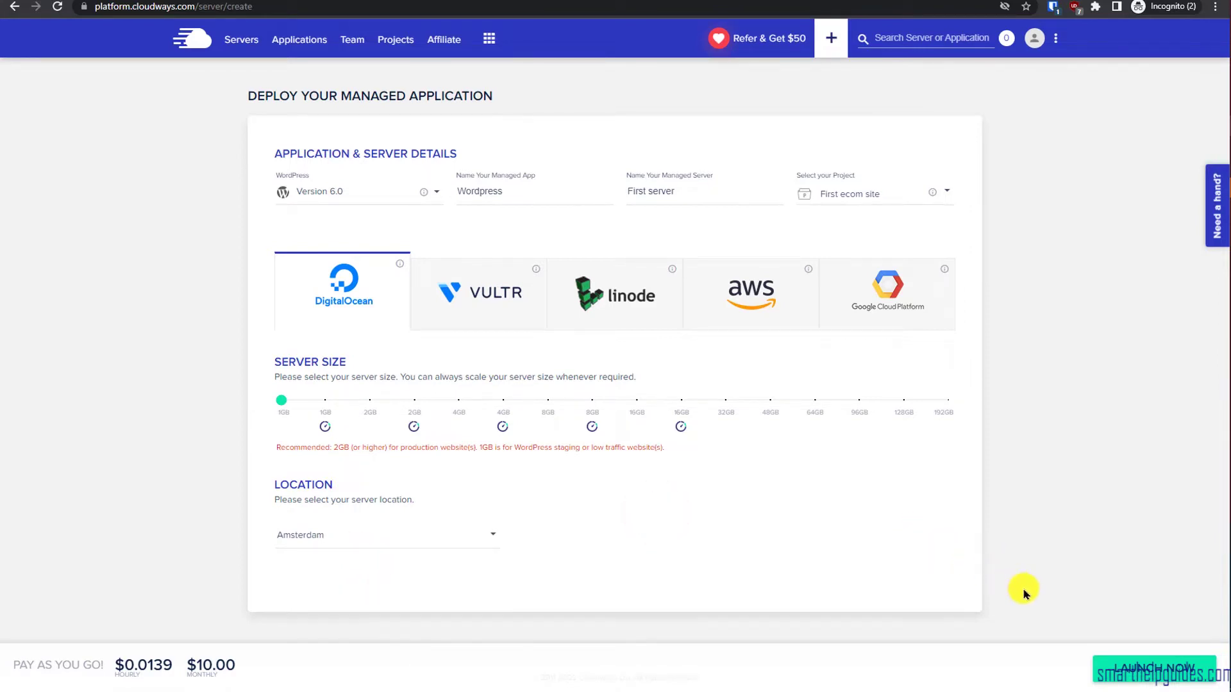
pyautogui.click(1136, 670)
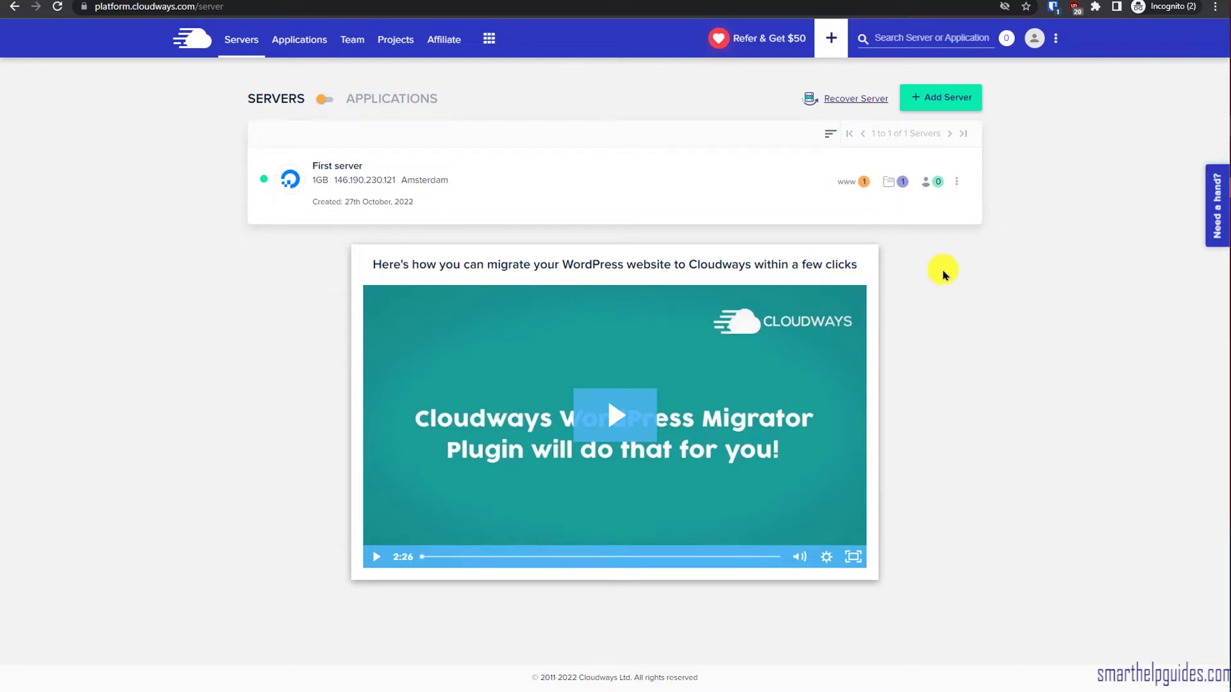
# Step: Open the Wordpress application installed on First server and bring up its admin panel login page
pyautogui.click(848, 183)
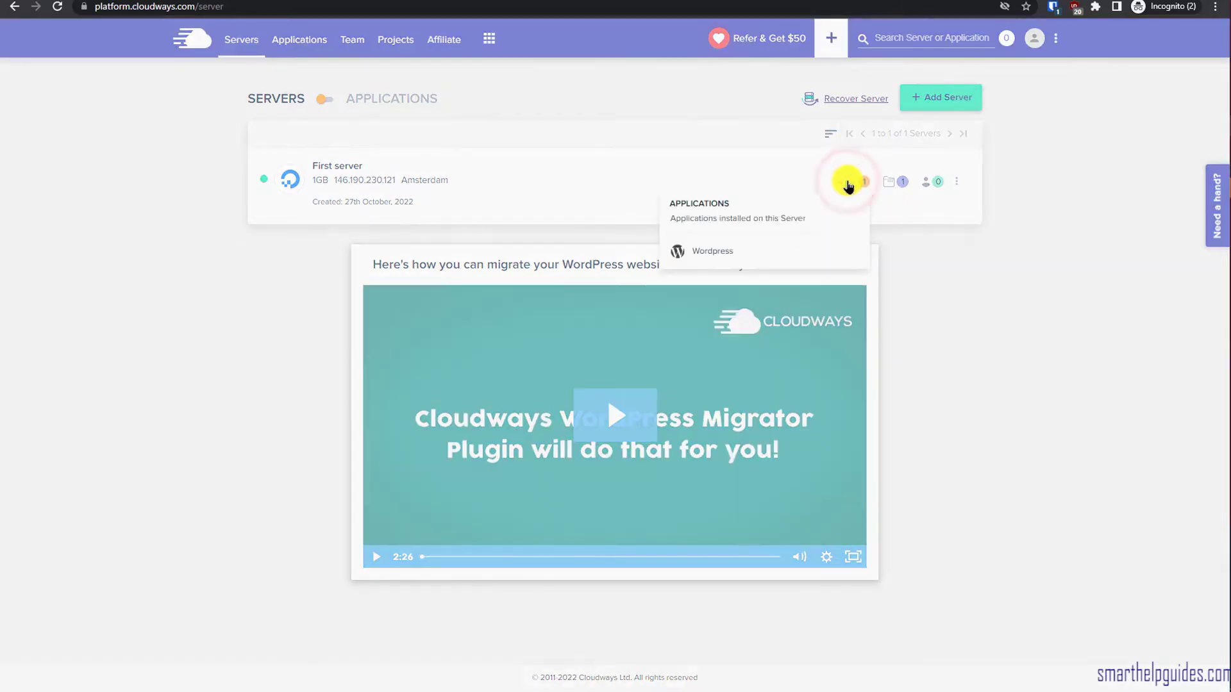
pyautogui.click(710, 249)
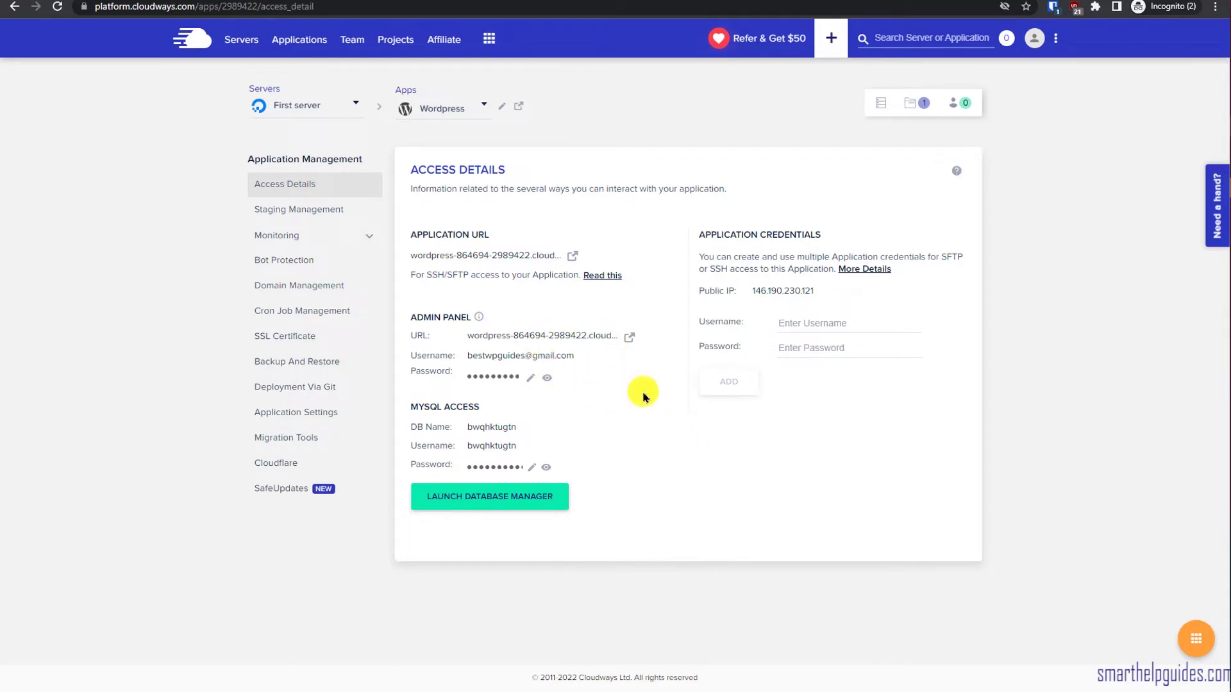
pyautogui.click(632, 338)
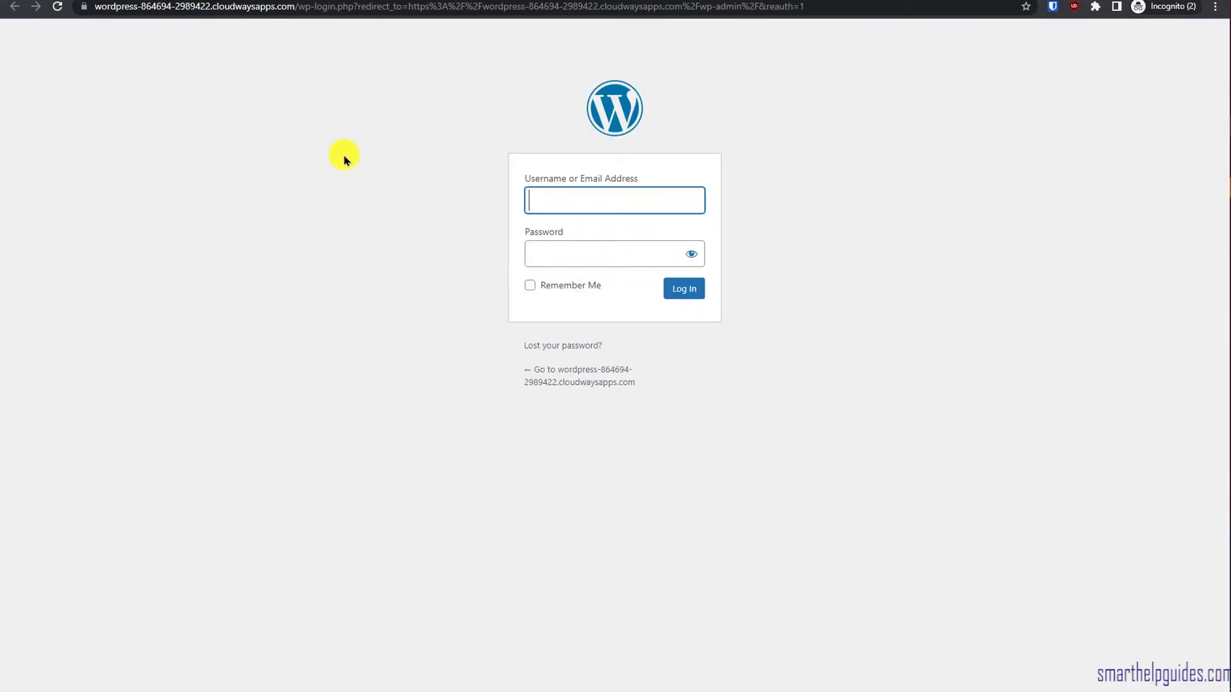
# Step: Copy the admin panel password from the application's access details into the WordPress login form's password field
pyautogui.hotkey('ctrl', 'w')
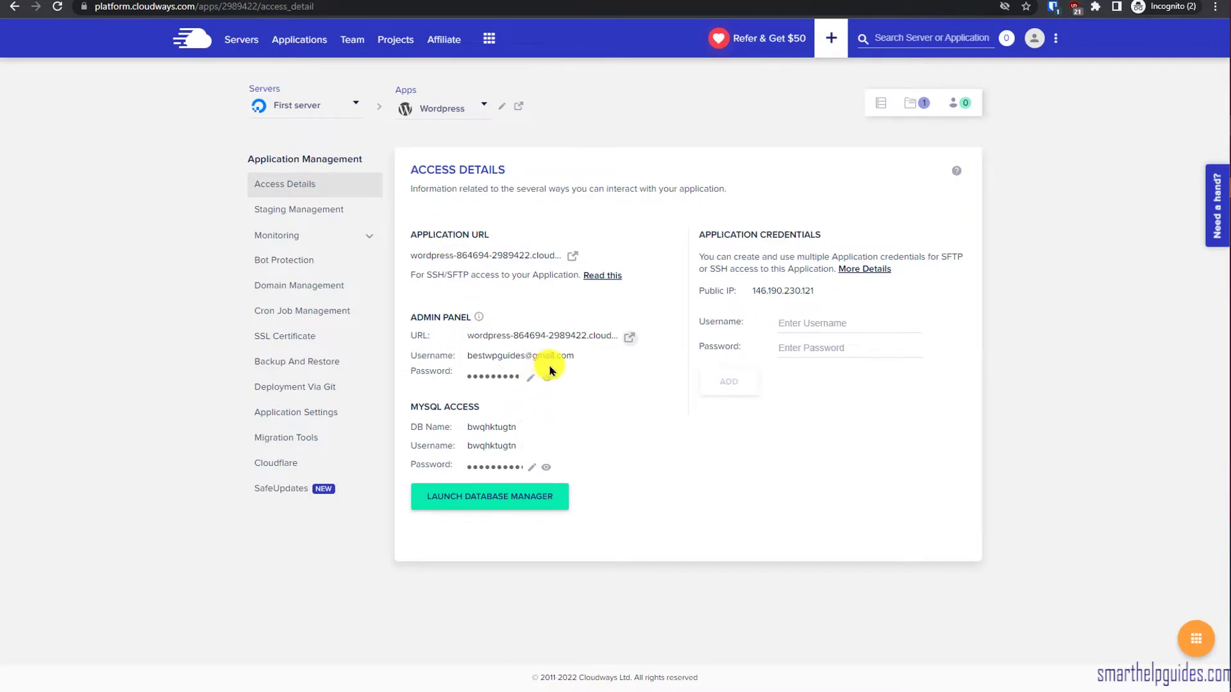
pyautogui.click(503, 376)
pyautogui.hotkey('ctrl', 'Tab')
pyautogui.click(587, 251)
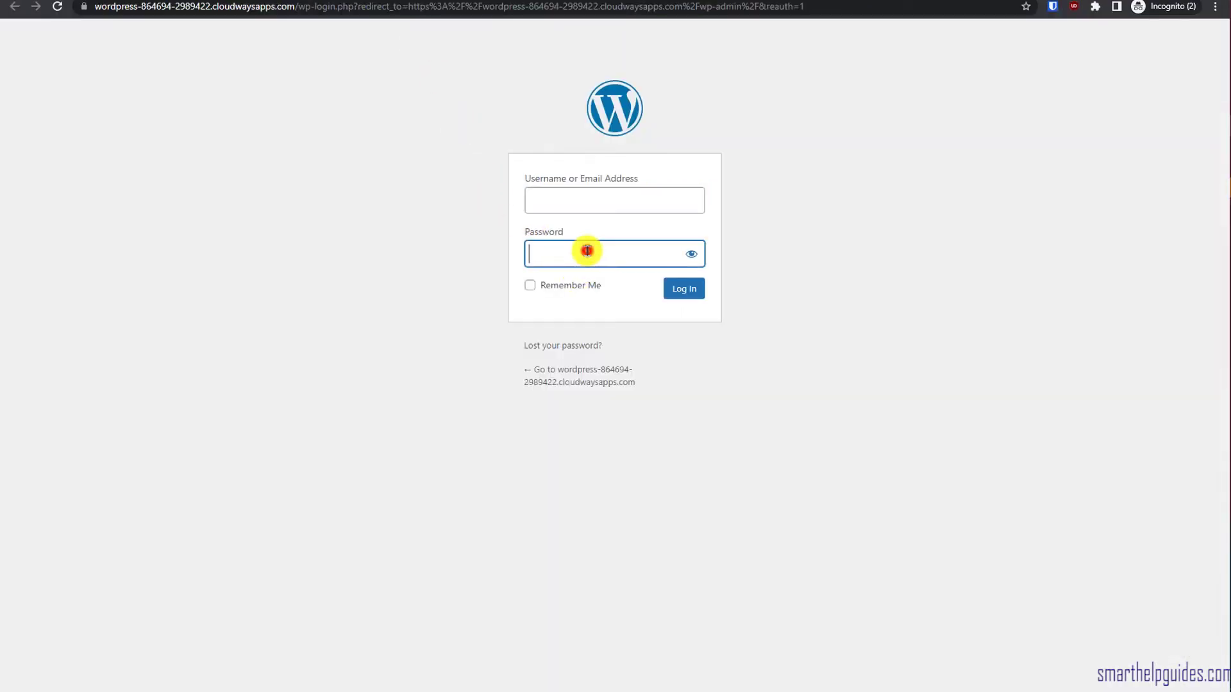
pyautogui.hotkey('ctrl', 'v')
# Step: Copy the admin panel username from the access details into the WordPress login form and log in
pyautogui.hotkey('ctrl', 'shift', 'Tab')
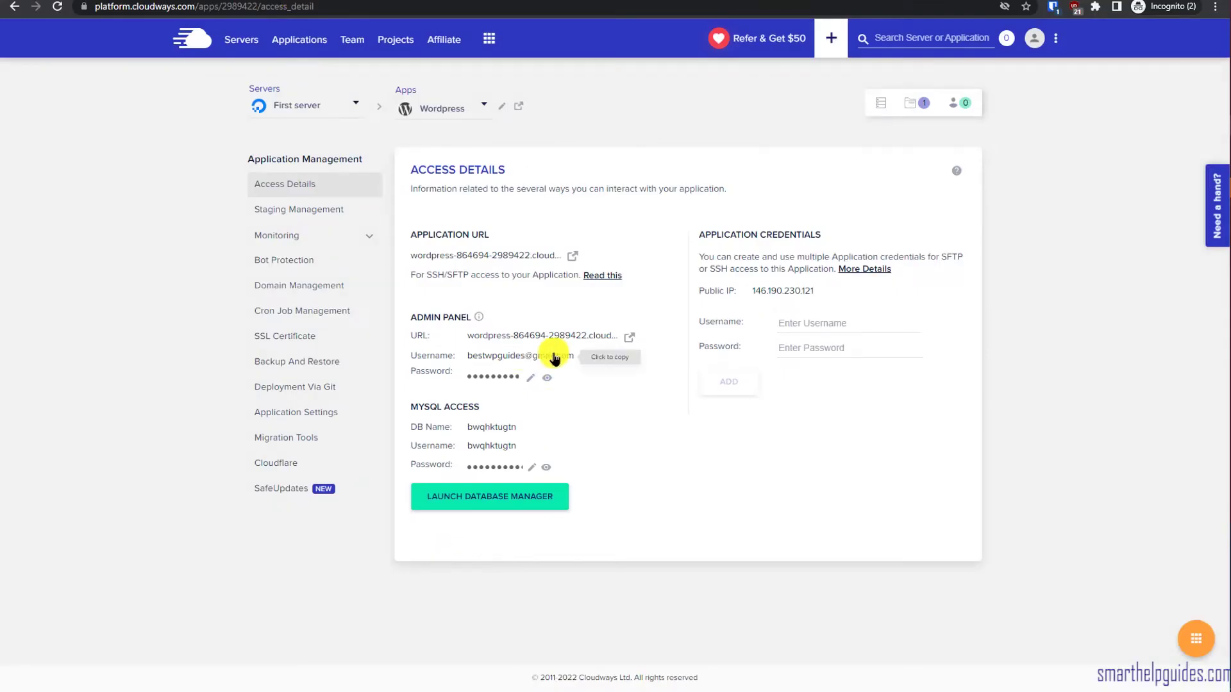
pyautogui.click(552, 357)
pyautogui.hotkey('ctrl', 'Tab')
pyautogui.click(541, 198)
pyautogui.hotkey('ctrl', 'v')
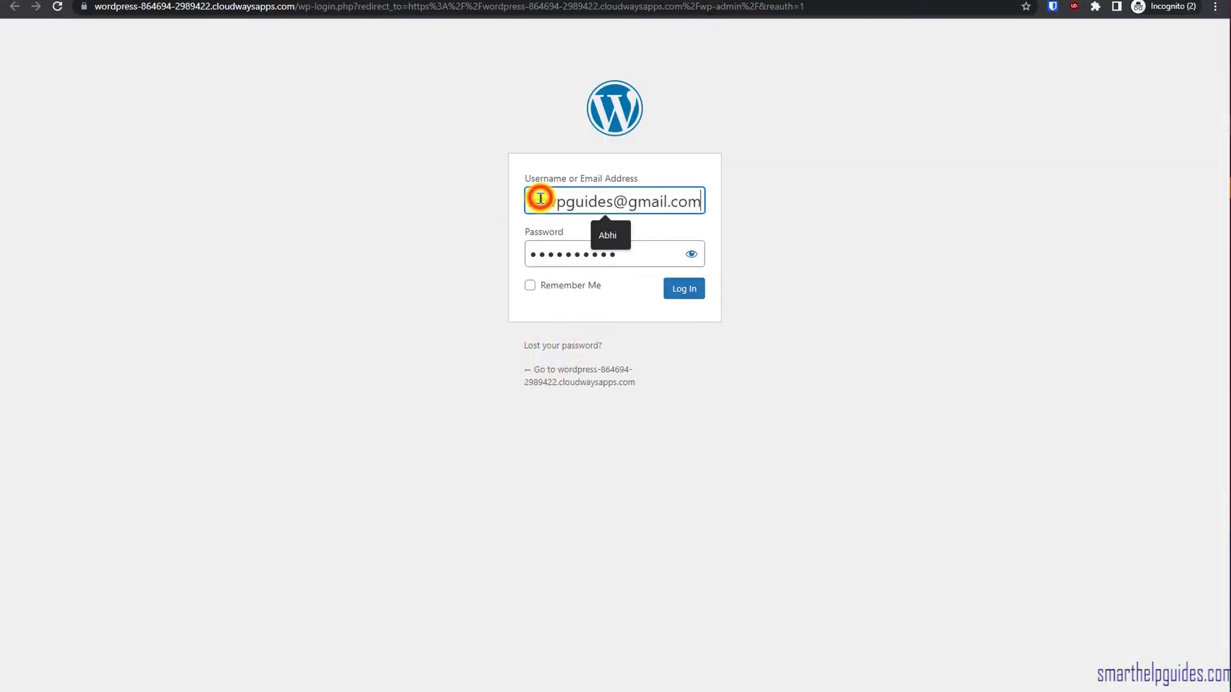
pyautogui.click(688, 289)
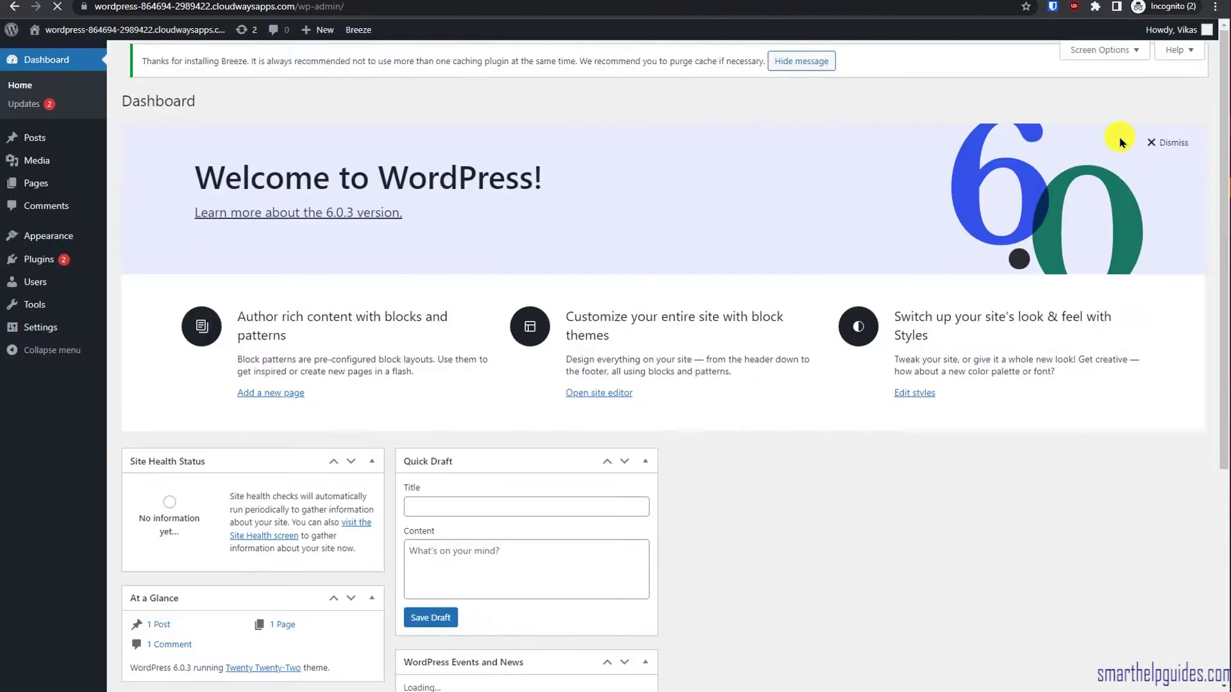
# Step: Visit the front page of the new WordPress site from its dashboard
pyautogui.click(1190, 32)
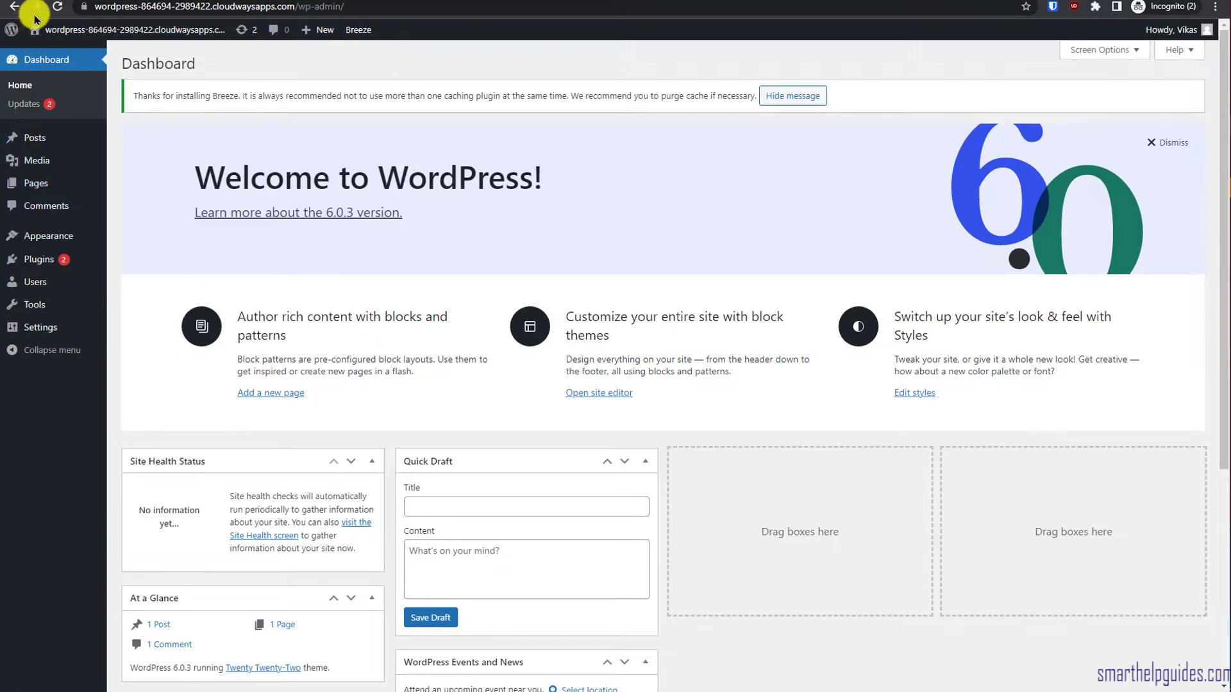
pyautogui.moveTo(63, 36)
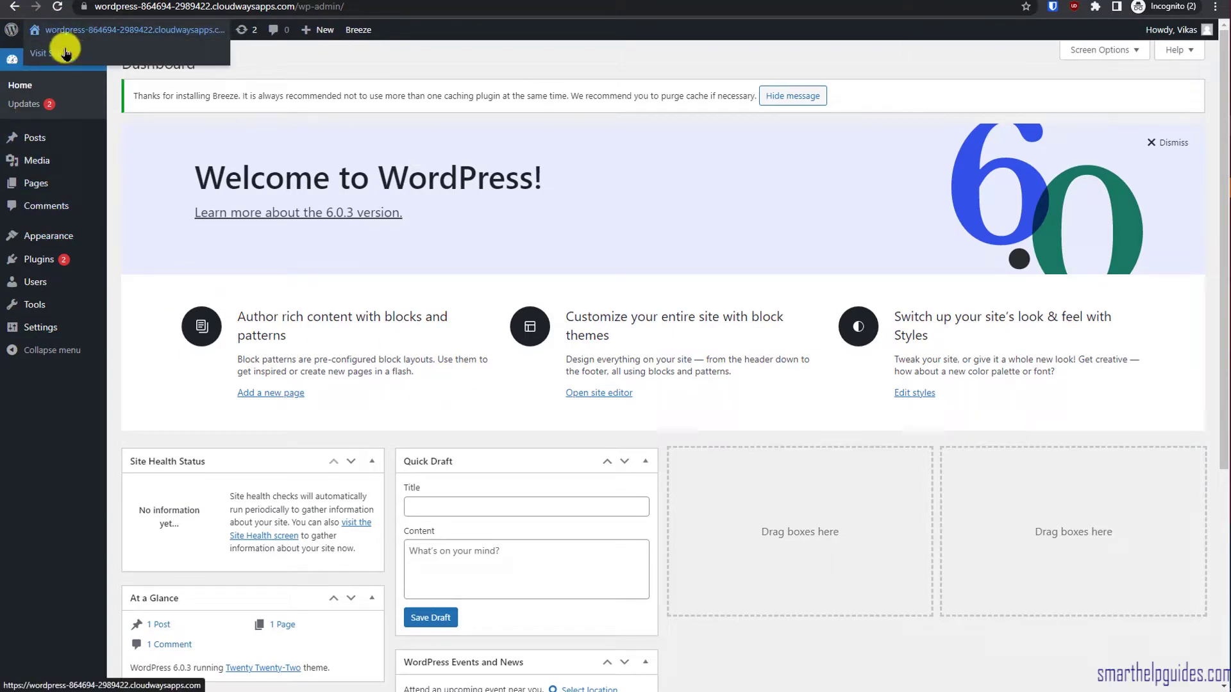
pyautogui.click(59, 50)
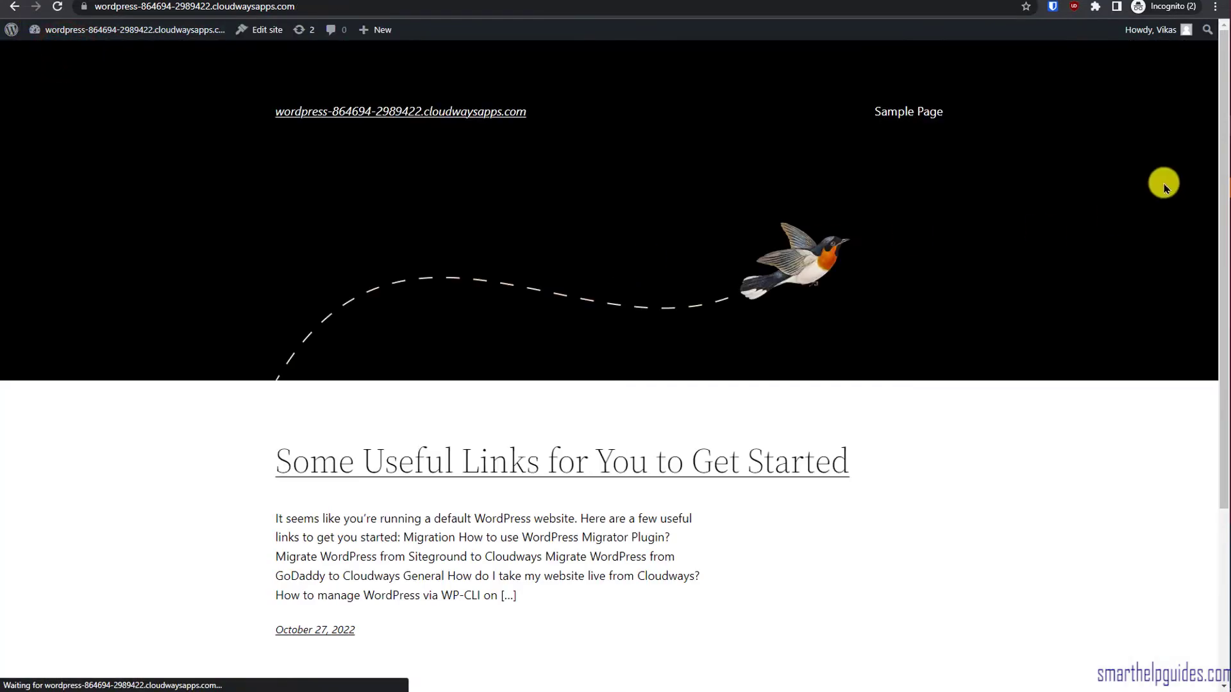
pyautogui.moveTo(1223, 84)
pyautogui.mouseDown()
pyautogui.moveTo(1224, 314)
pyautogui.moveTo(1222, 83)
pyautogui.mouseUp()
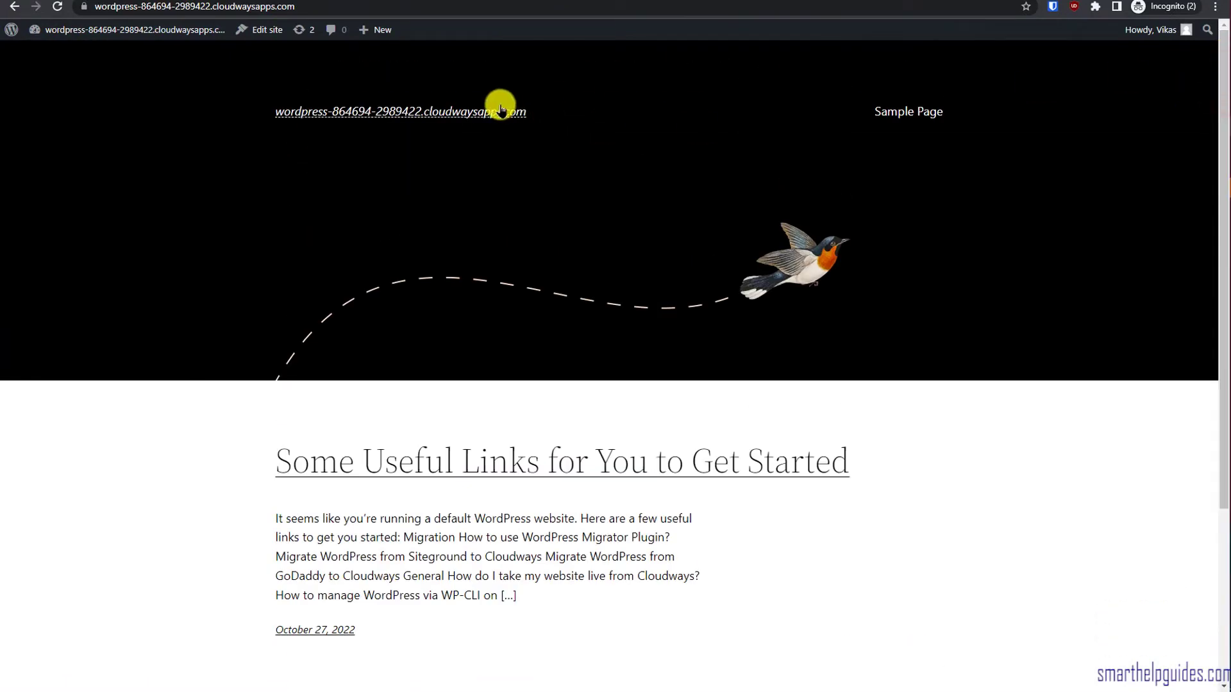
pyautogui.click(420, 113)
pyautogui.moveTo(38, 30)
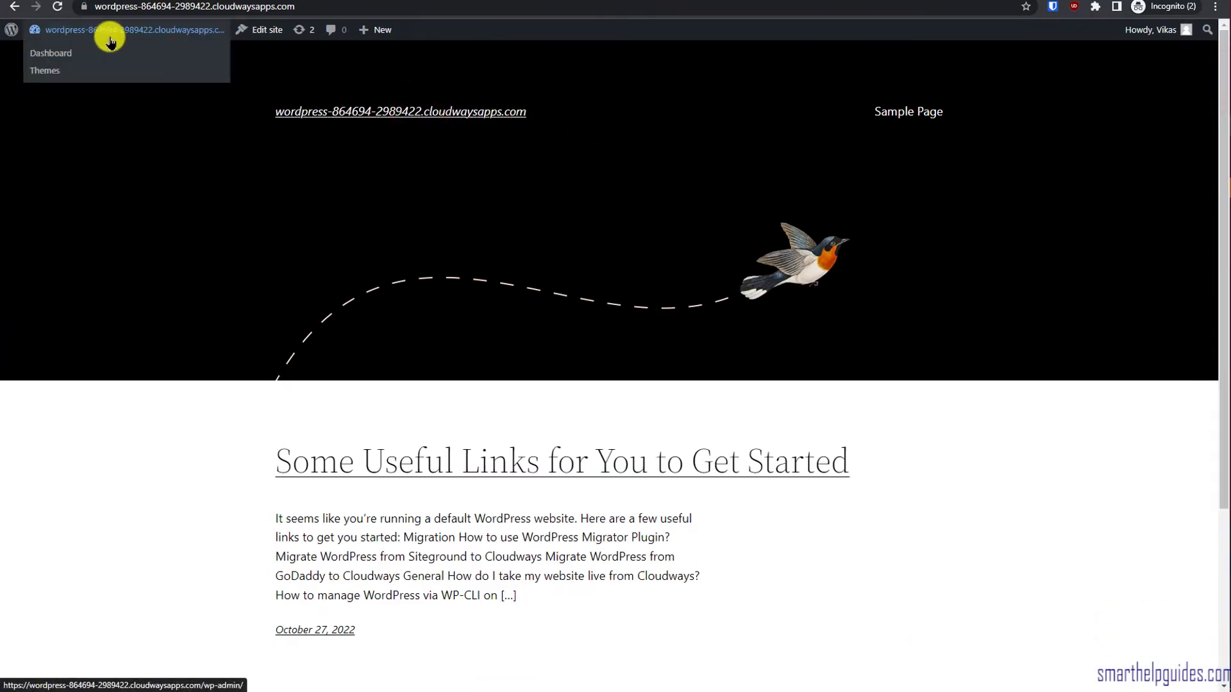
pyautogui.click(48, 55)
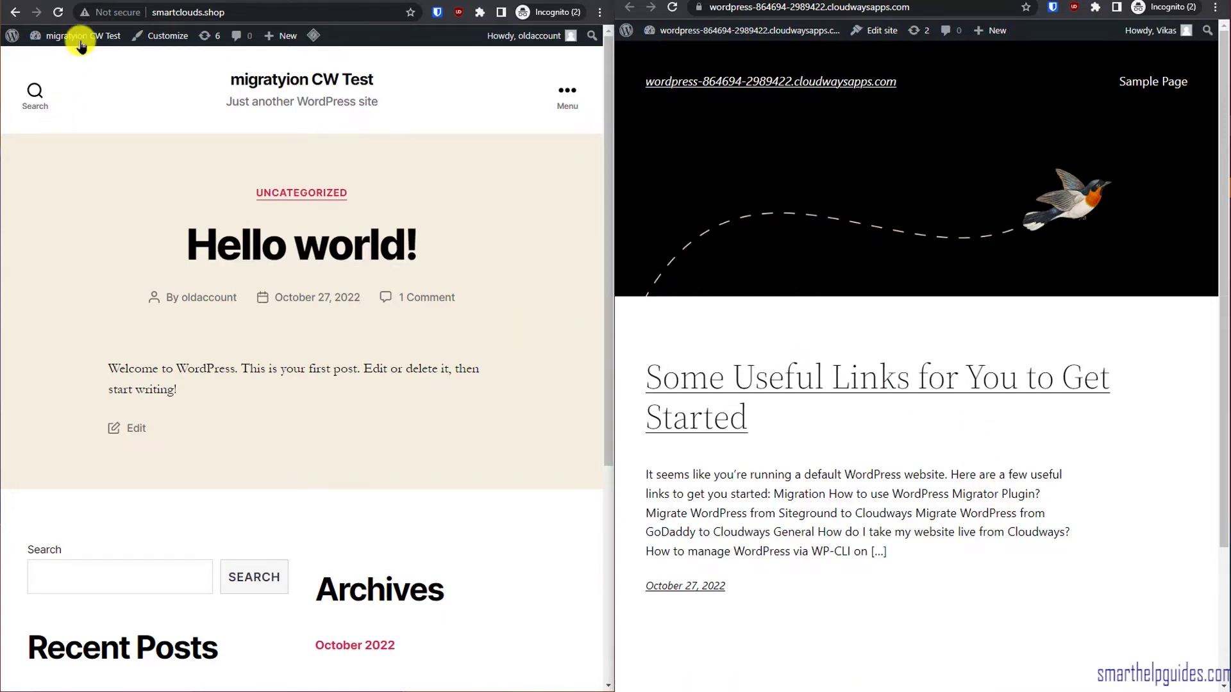
# Step: On the smartclouds.shop site, search the plugins to add for "cloudways", then install and activate Cloudways WordPress Migrator
pyautogui.click(56, 56)
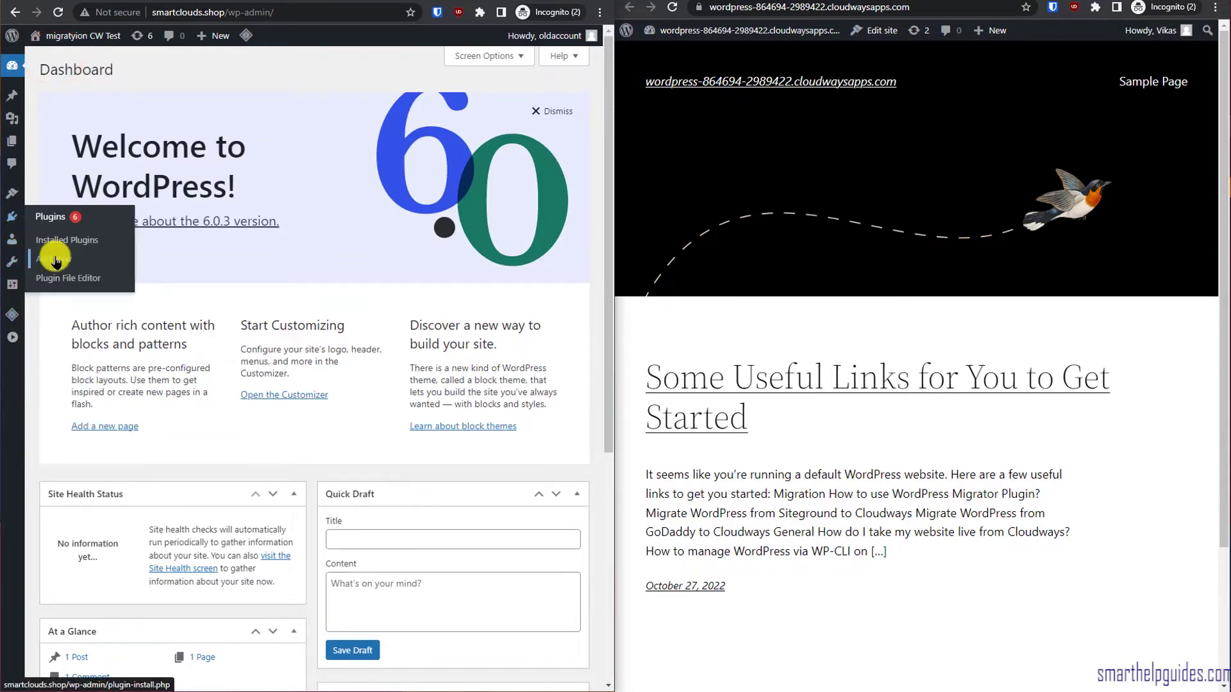
pyautogui.click(55, 261)
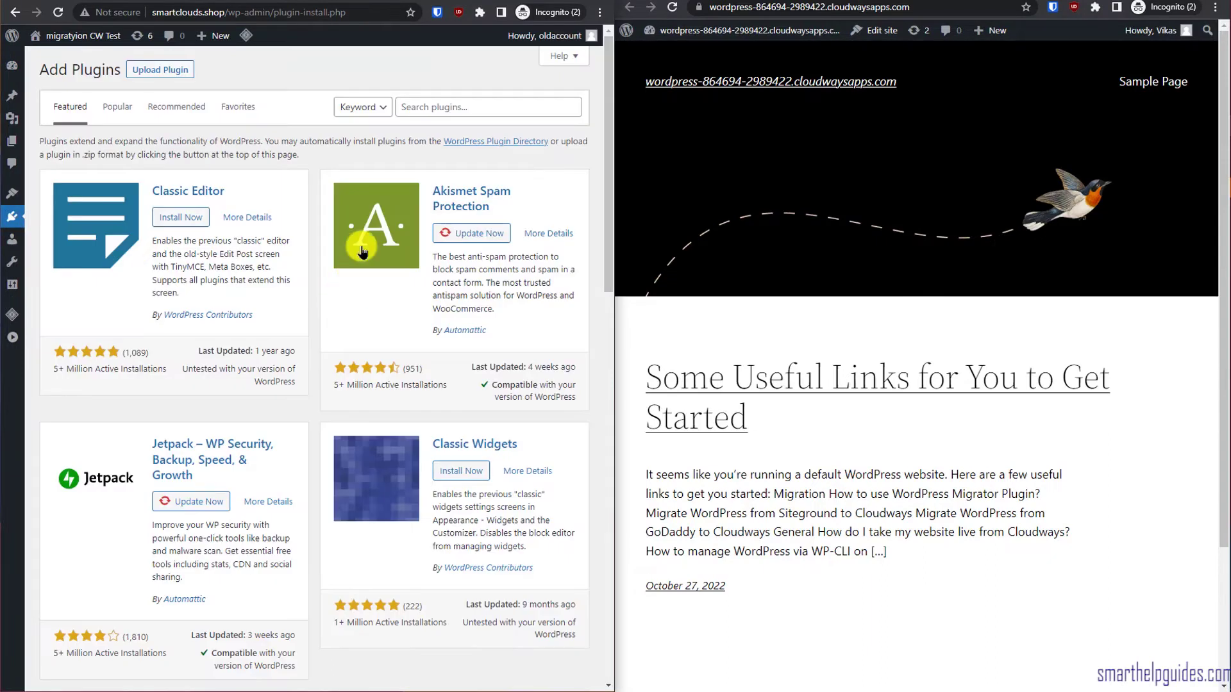
pyautogui.click(451, 107)
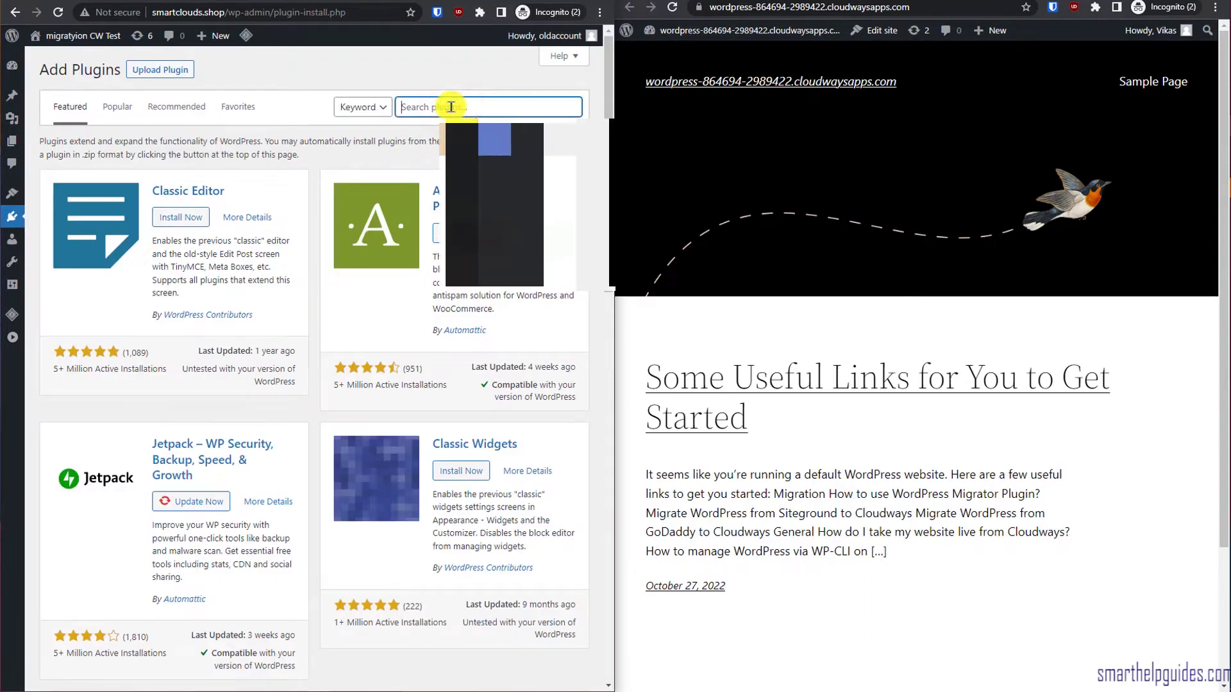
pyautogui.write('cloudways')
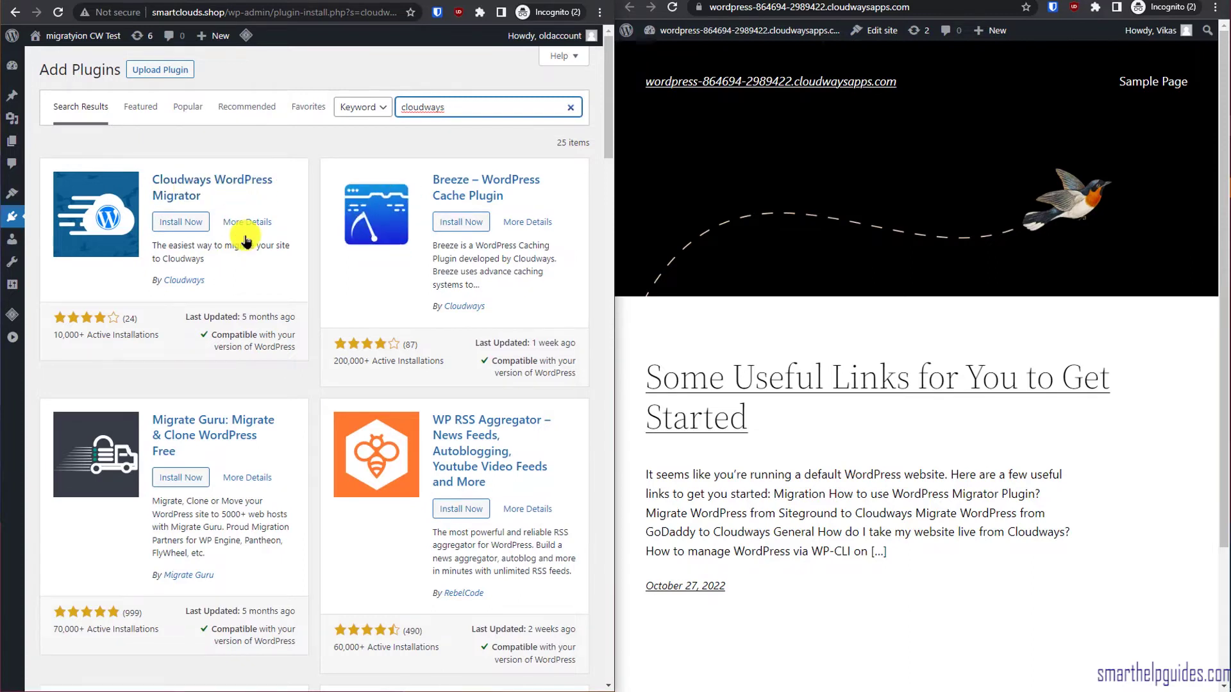
pyautogui.click(186, 224)
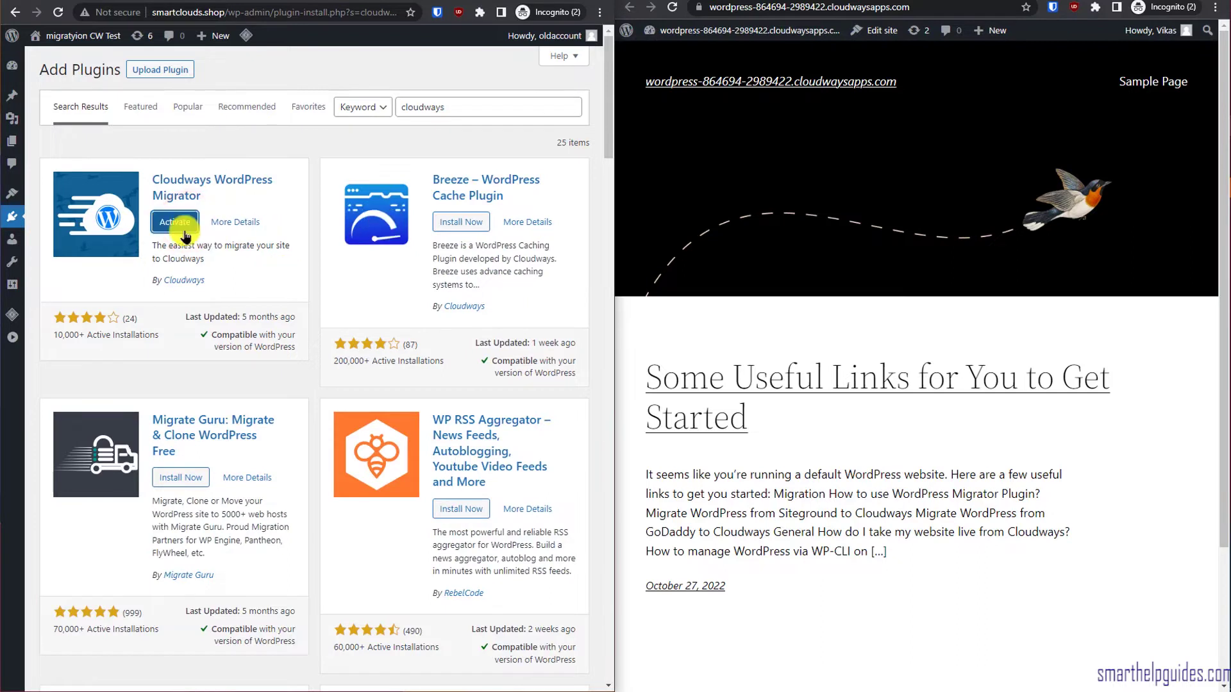
pyautogui.click(182, 223)
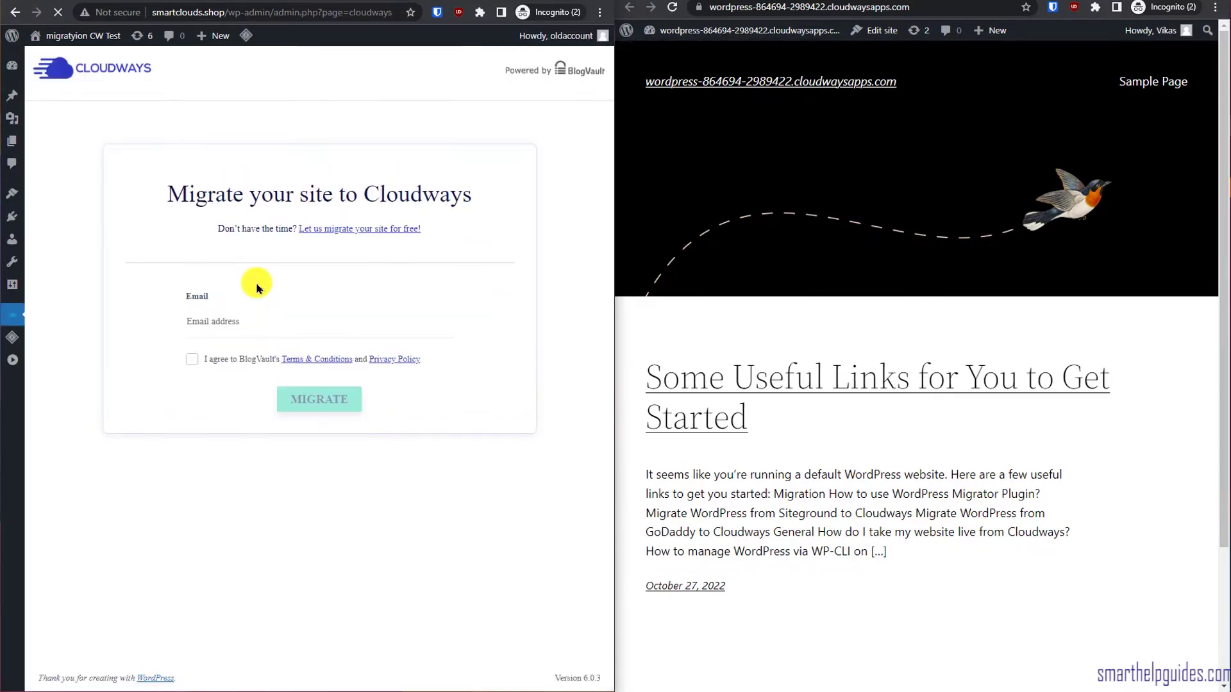
# Step: Fill in the e-mail address on the Cloudways migration page, agree to BlogVault's terms and proceed with the migration
pyautogui.click(242, 321)
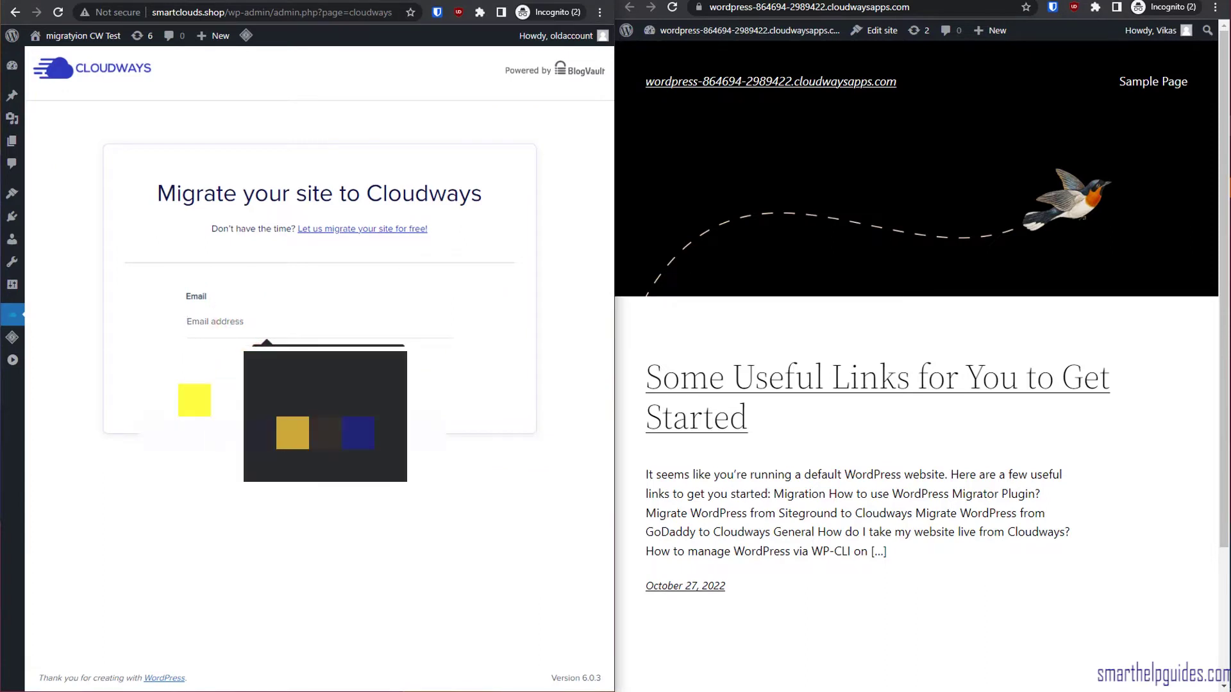
pyautogui.click(194, 400)
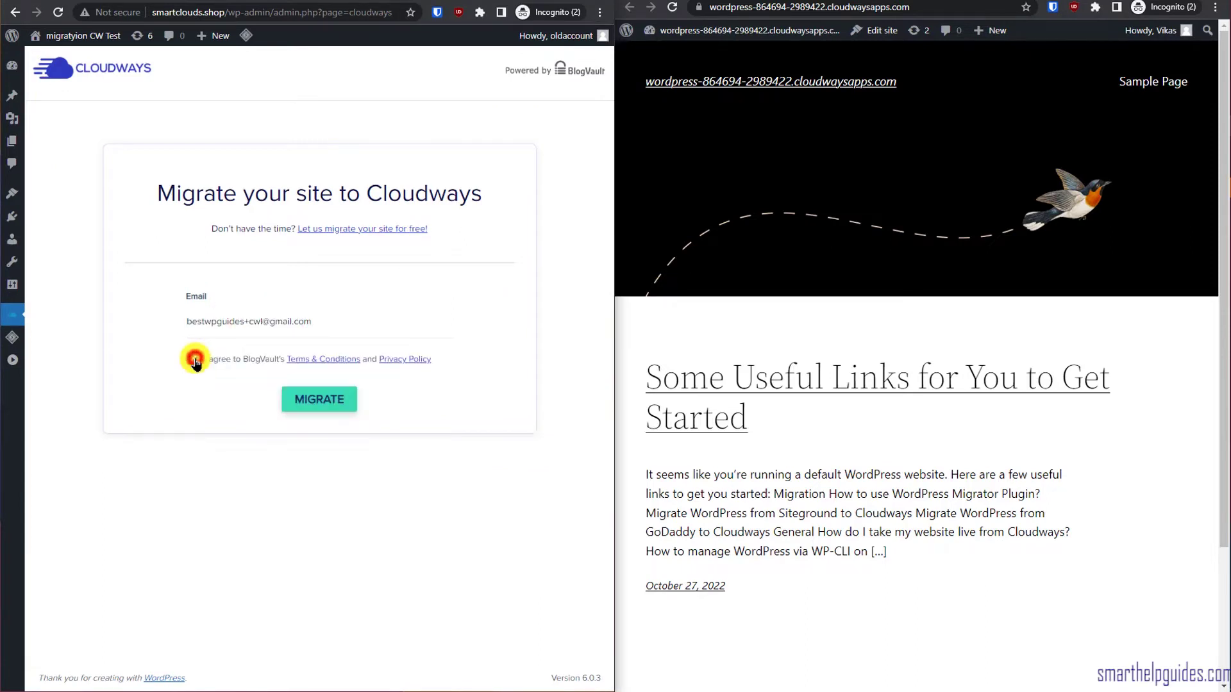
pyautogui.click(192, 359)
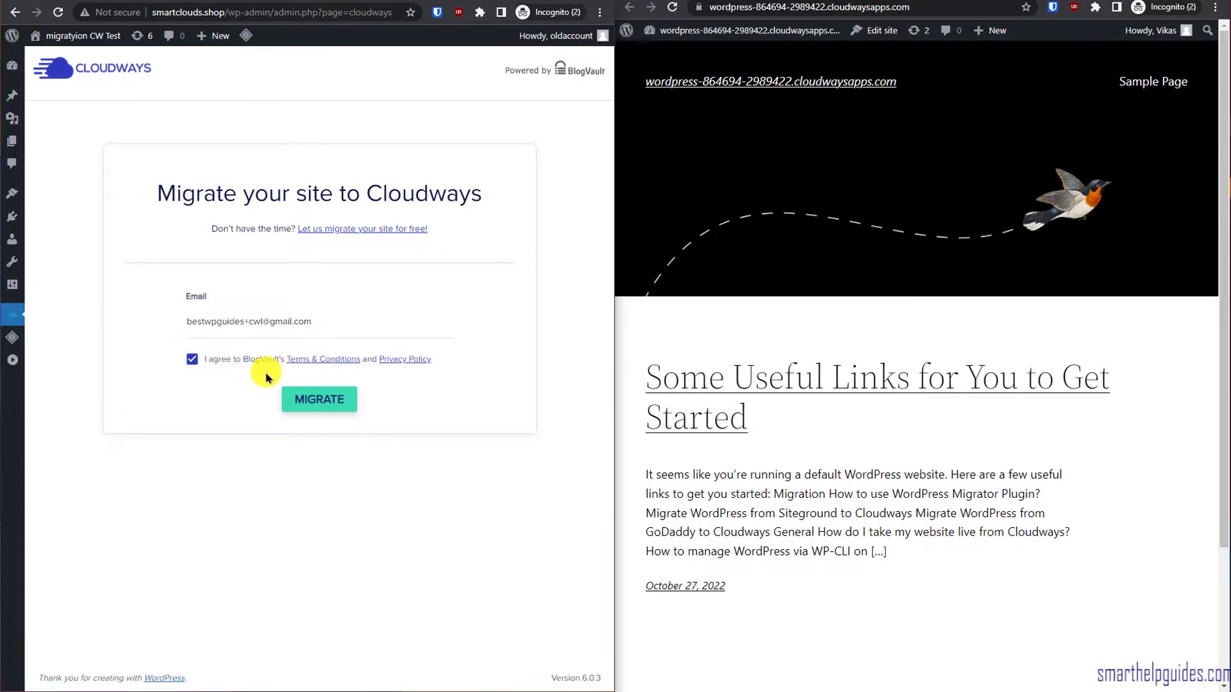
pyautogui.click(329, 408)
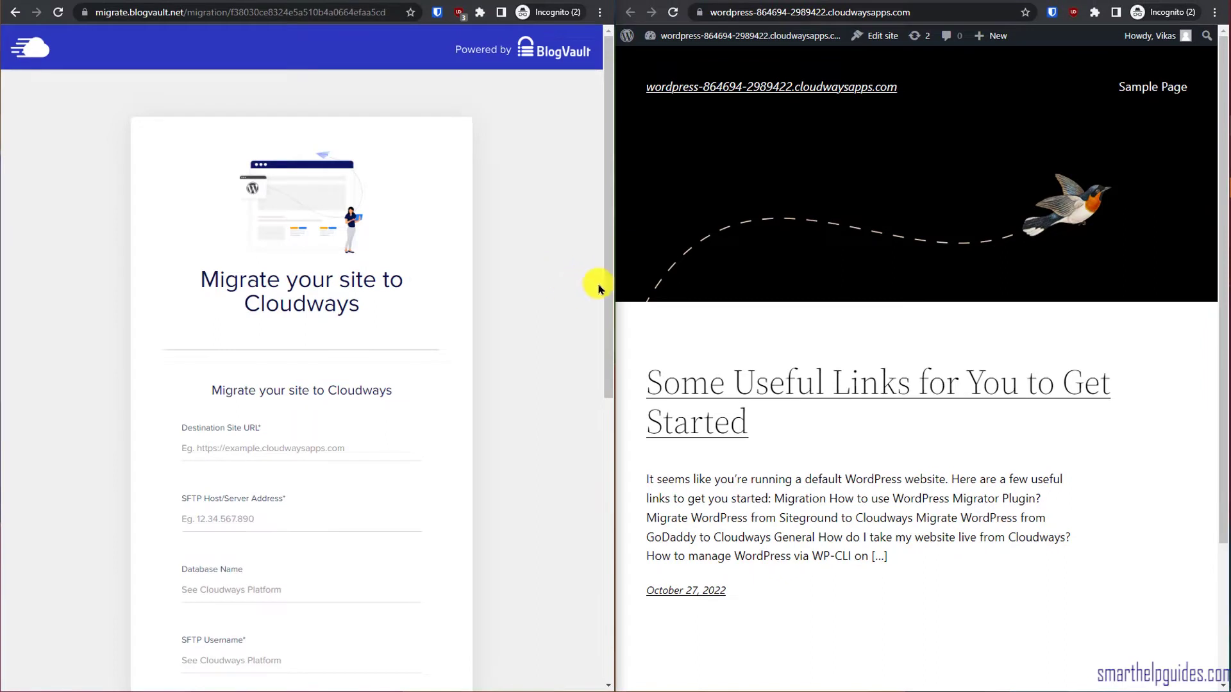
# Step: Copy the new cloudwaysapps.com site's address into the migration form's Destination Site URL and bring up the application's access details beside it
pyautogui.moveTo(609, 286); pyautogui.dragTo(597, 476)
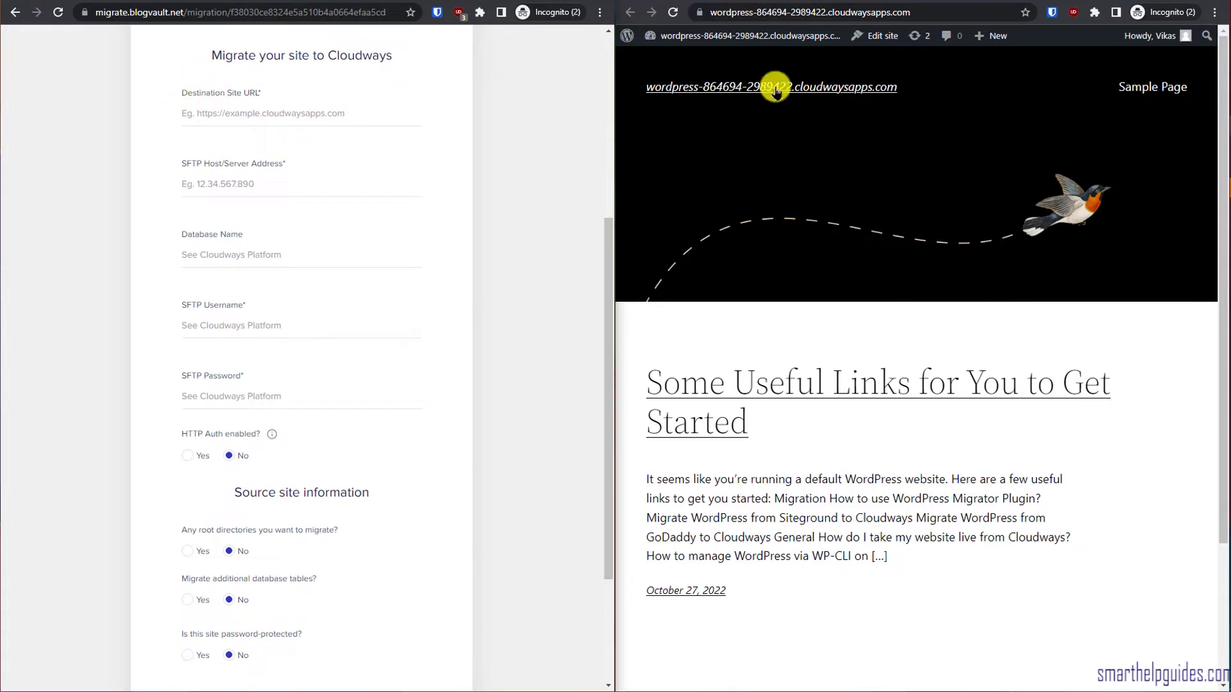
pyautogui.click(874, 14)
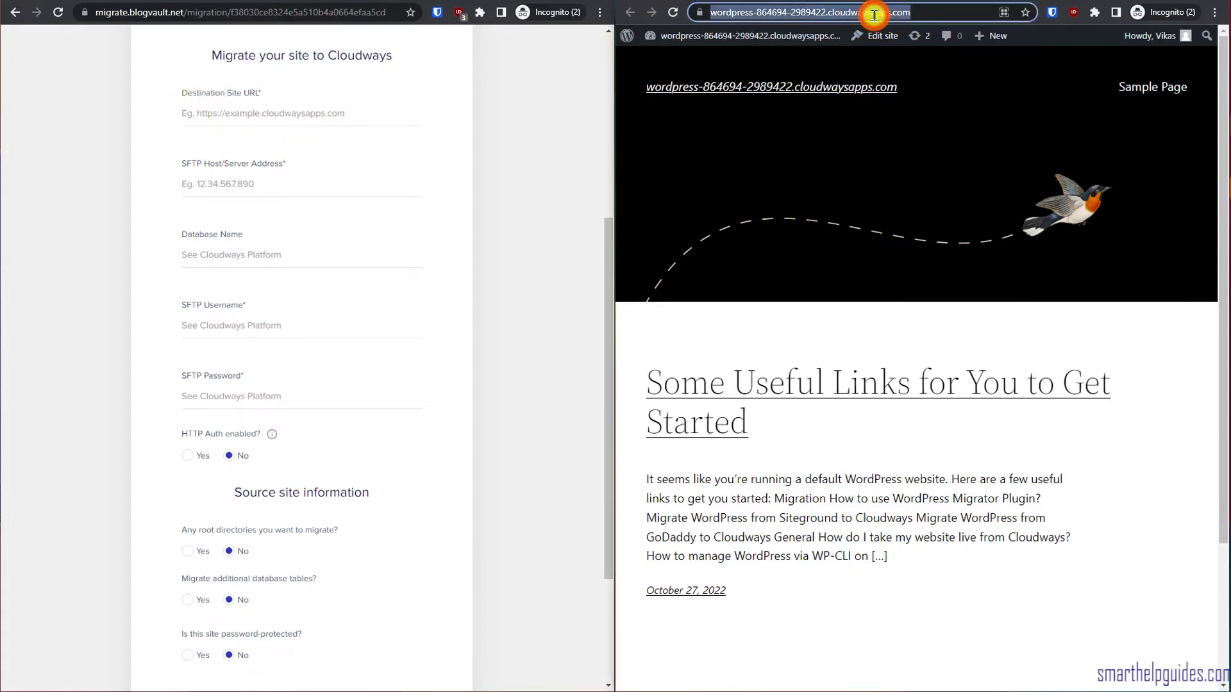
pyautogui.rightClick(875, 15)
pyautogui.click(904, 89)
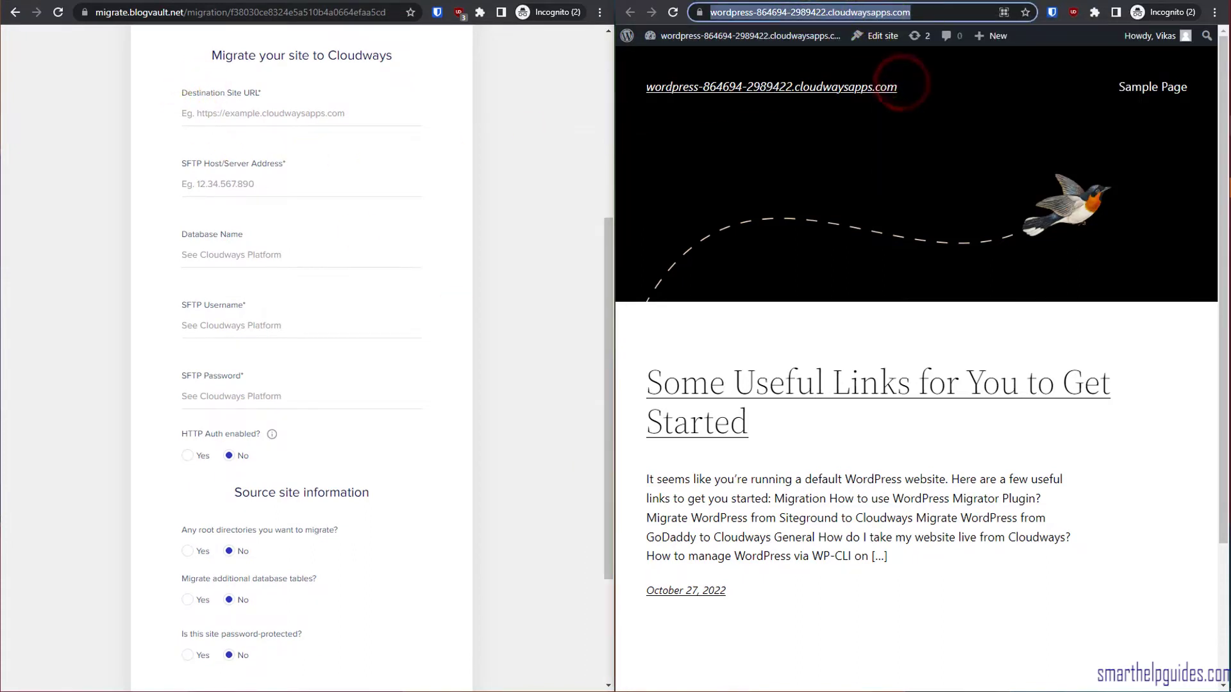
pyautogui.hotkey('ctrl', 'w')
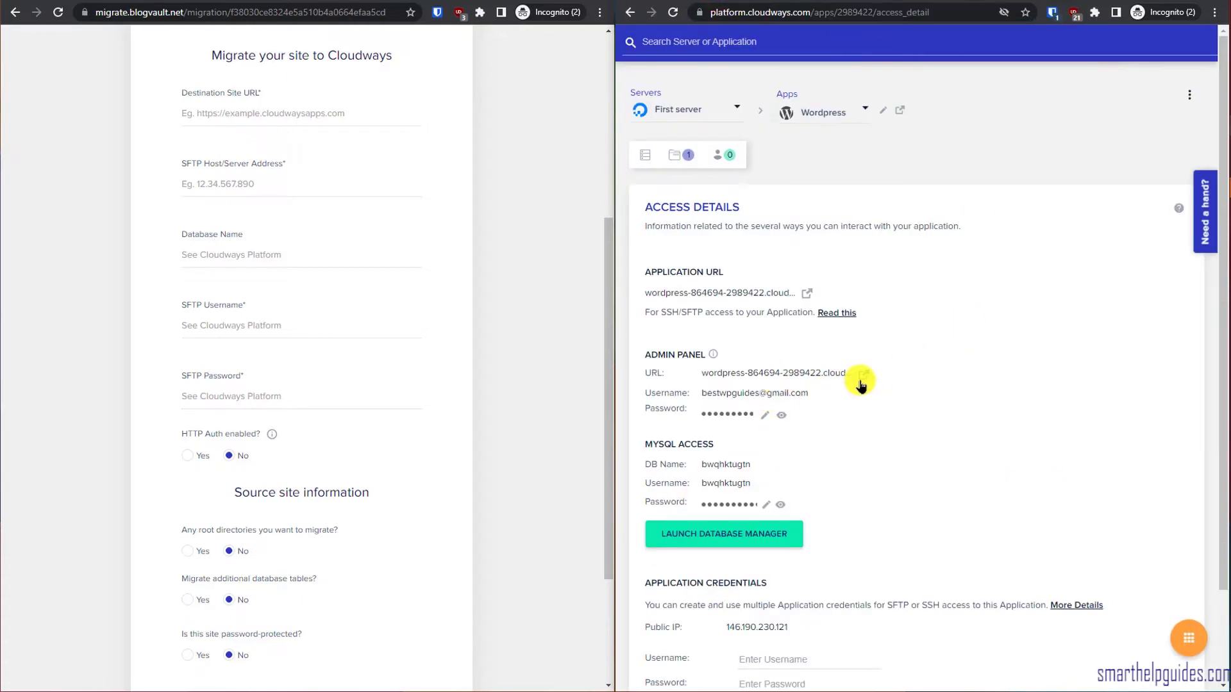
pyautogui.rightClick(344, 107)
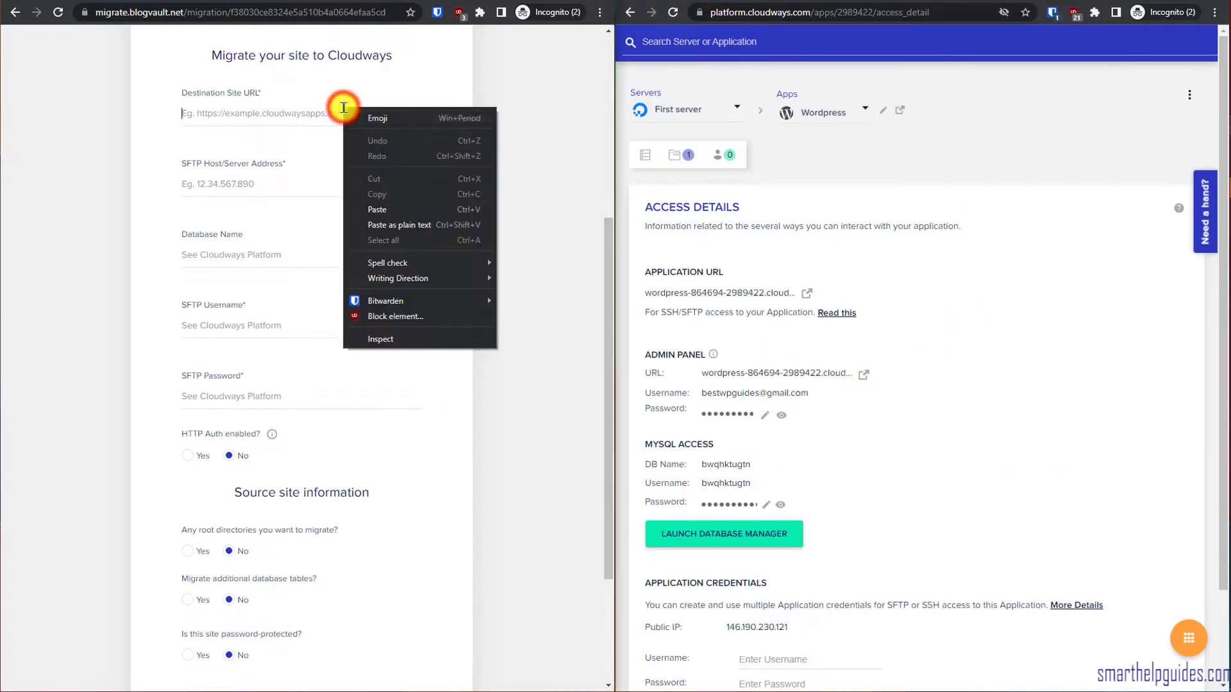
pyautogui.click(402, 207)
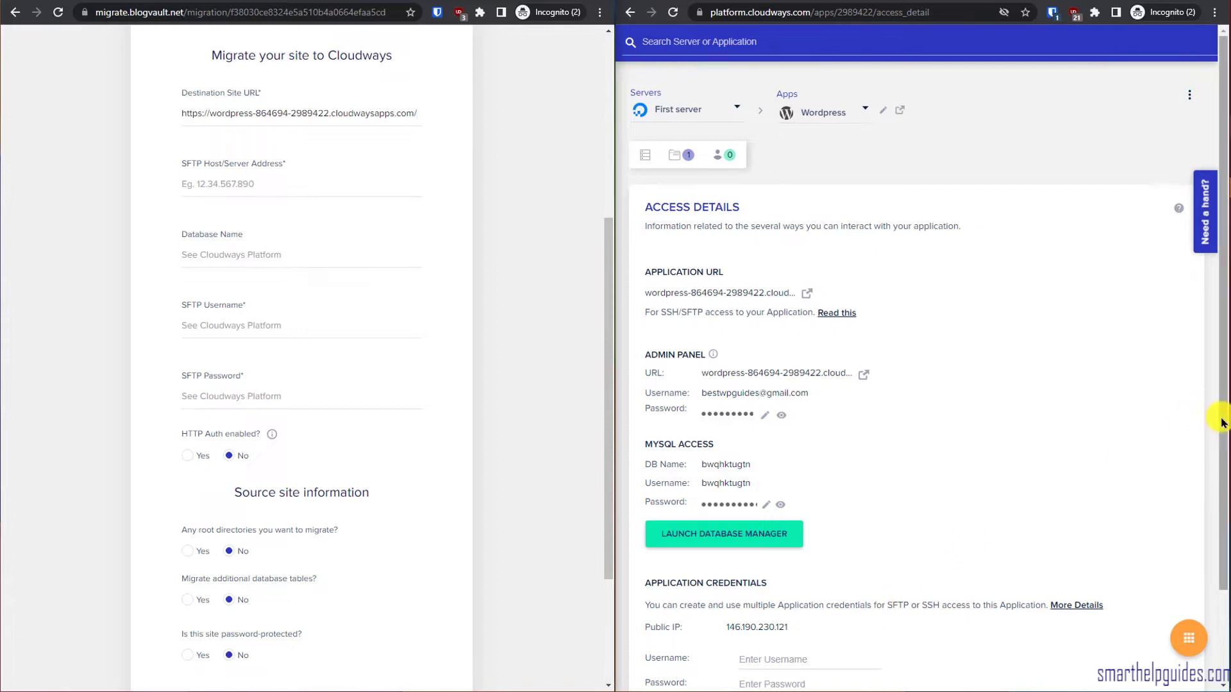
# Step: Copy the public IP from the application credentials into the migration form's SFTP Host/Server Address field
pyautogui.scroll(-2, 1212, 420)
pyautogui.moveTo(803, 518); pyautogui.dragTo(720, 517)
pyautogui.click(771, 519)
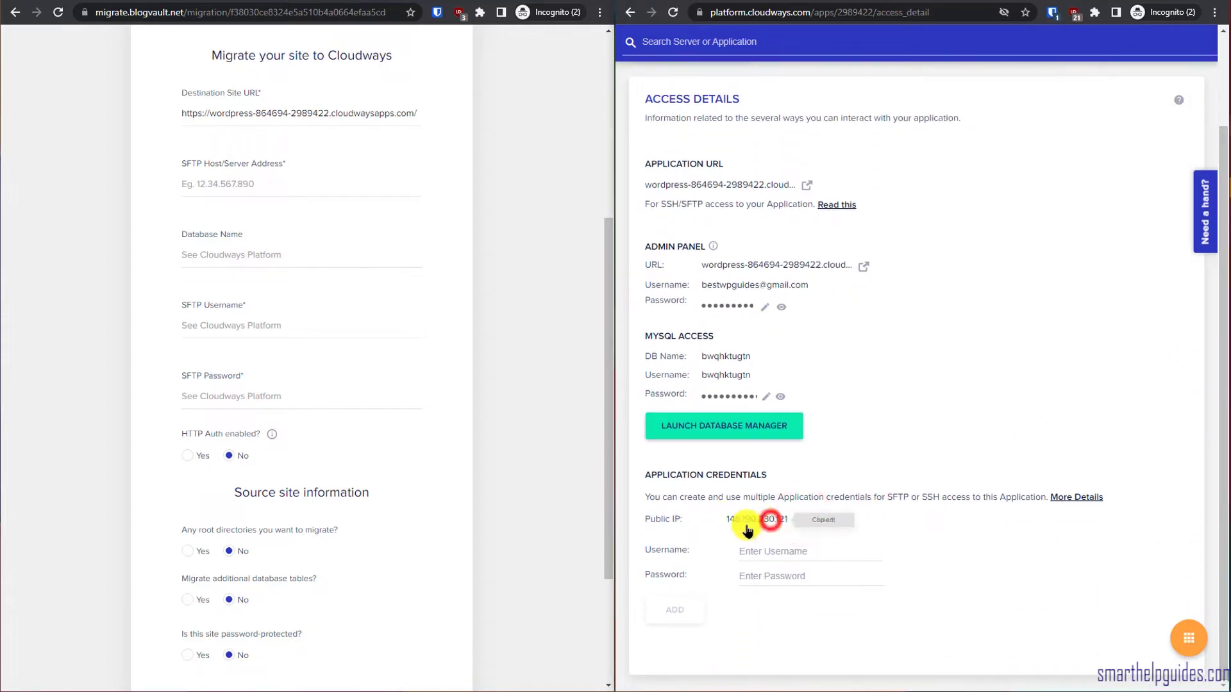
pyautogui.click(185, 186)
pyautogui.hotkey('ctrl', 'v')
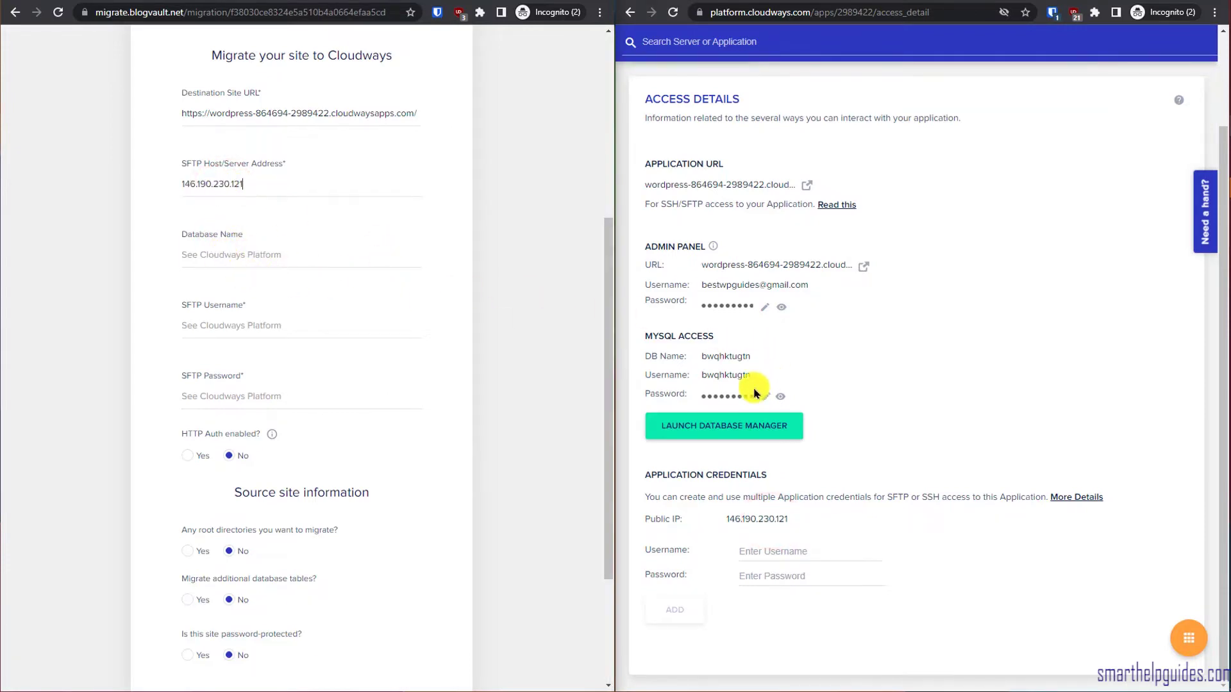
# Step: Copy the MySQL DB name from the access details into the migration form's Database Name field
pyautogui.click(708, 357)
pyautogui.click(274, 260)
pyautogui.hotkey('ctrl', 'v')
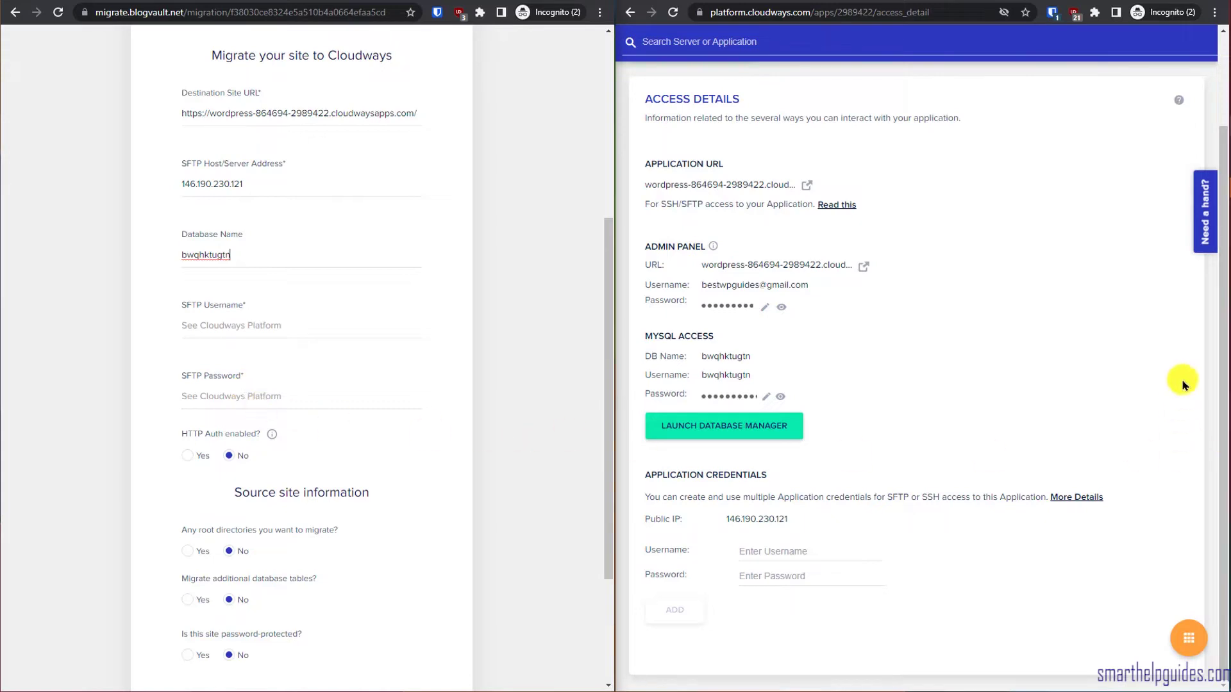
# Step: Add application credentials for SFTP access with the username sftpmig and the SFTP password
pyautogui.click(1215, 367)
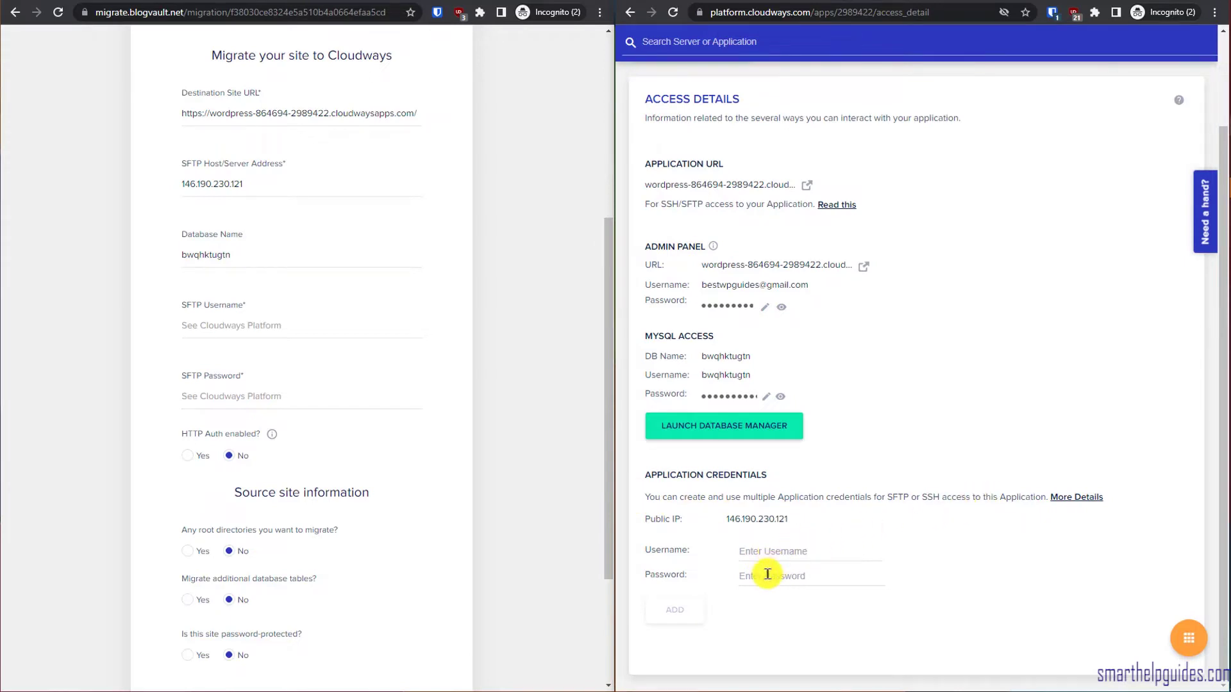
pyautogui.click(778, 557)
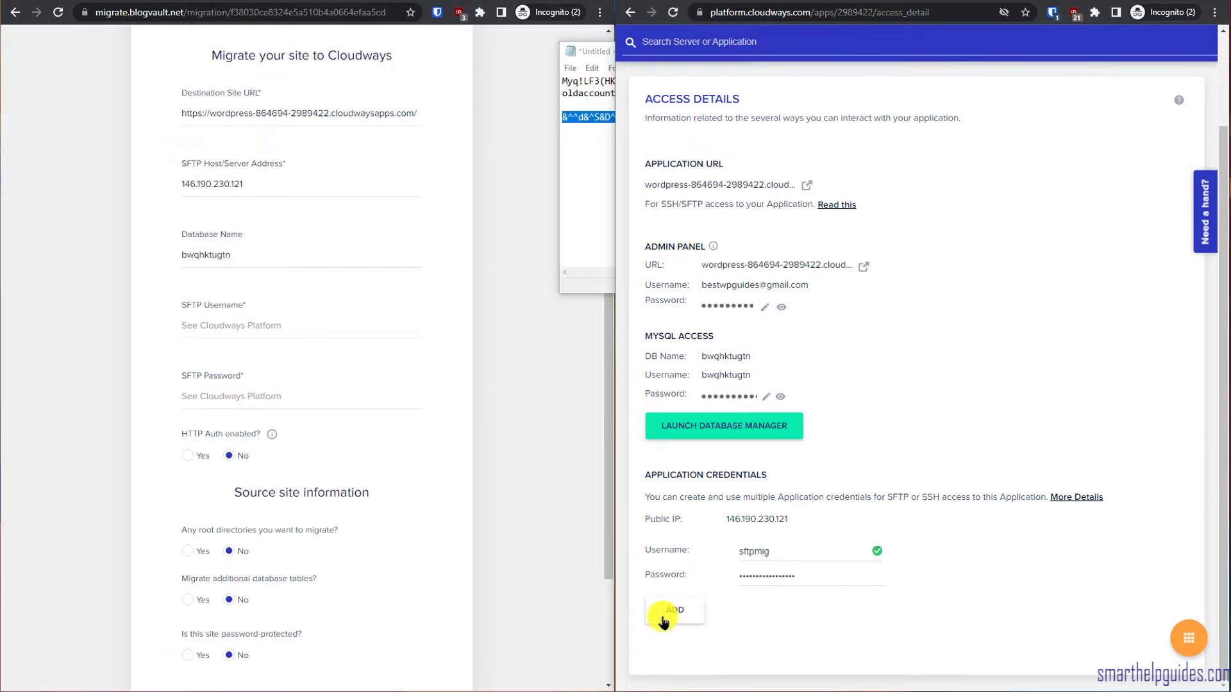
pyautogui.click(665, 620)
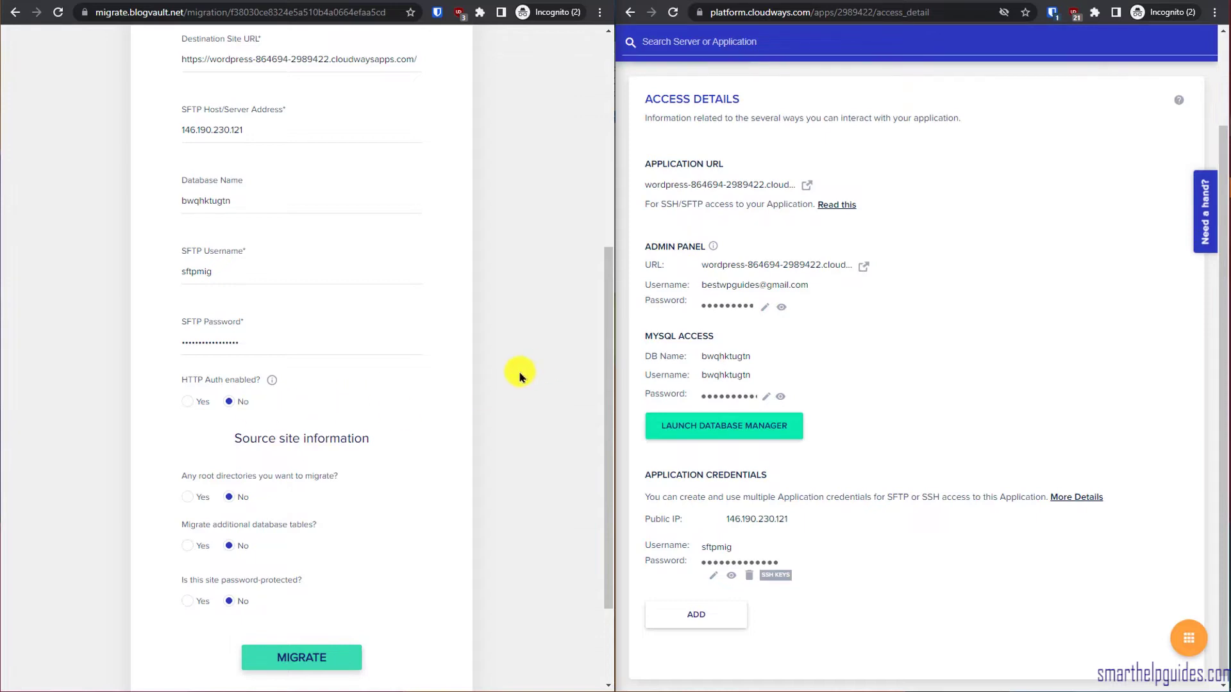
# Step: Submit the completed BlogVault form to start migrating the site to Cloudways
pyautogui.moveTo(609, 458); pyautogui.dragTo(605, 539)
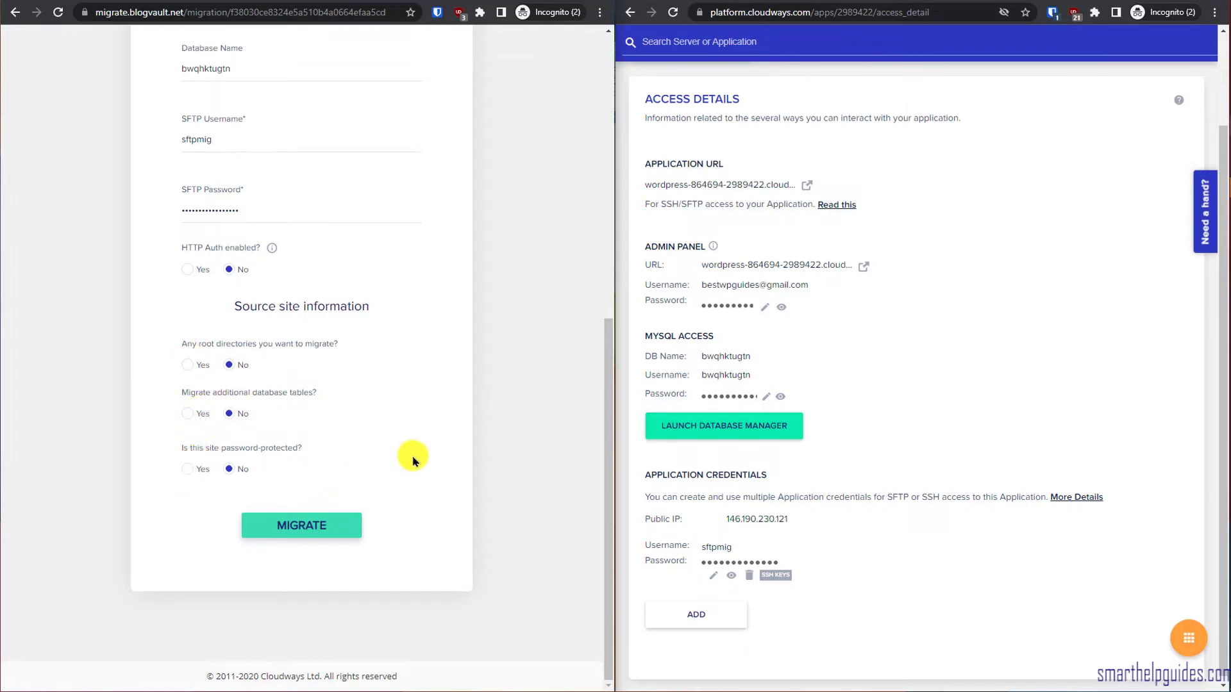
pyautogui.click(311, 531)
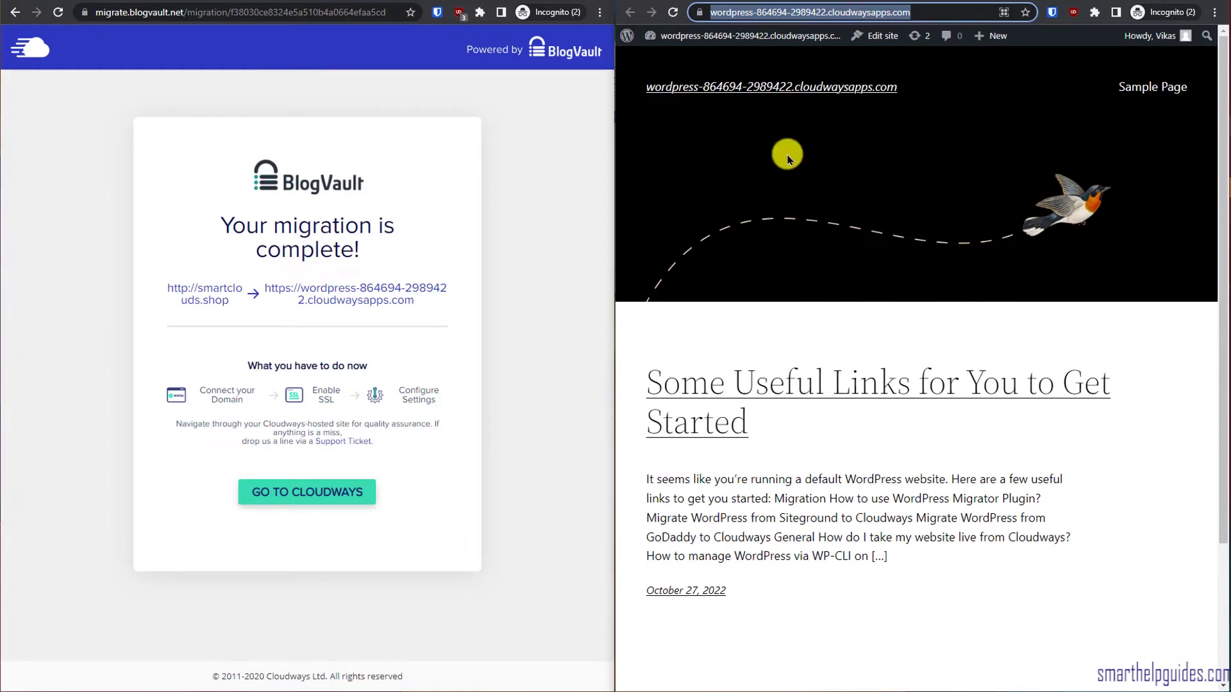
# Step: Reload the cloudwaysapps.com site's front page and examine the migrated content in a maximized window
pyautogui.click(680, 18)
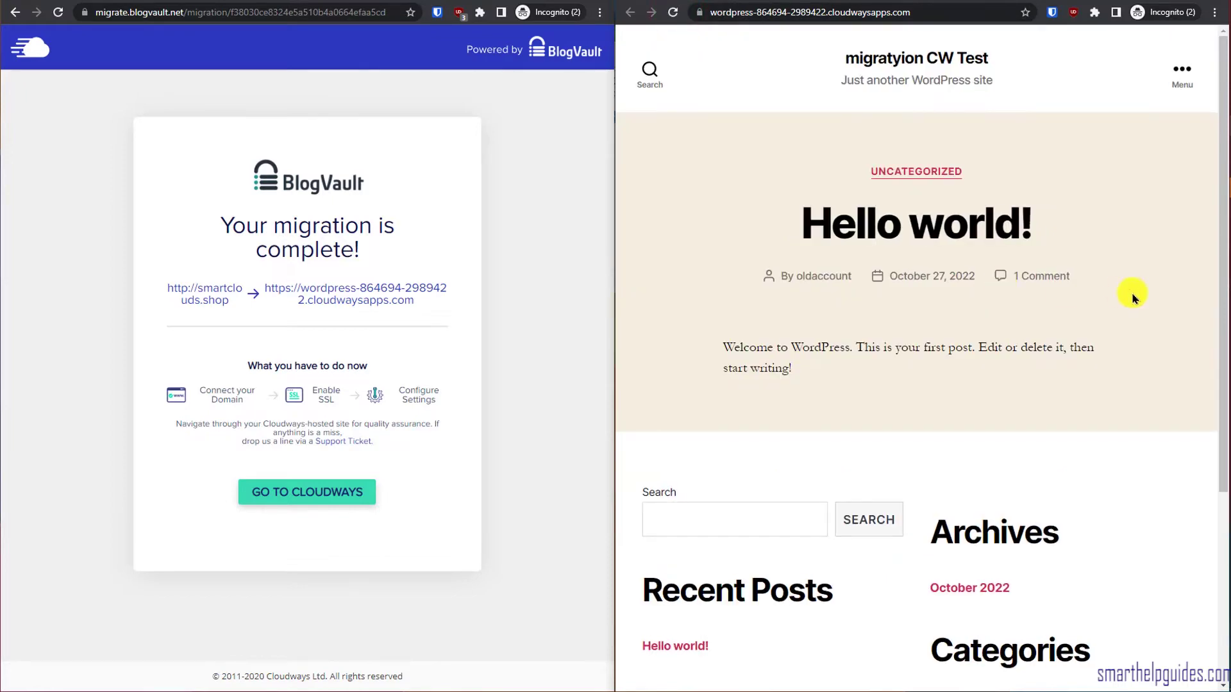
pyautogui.moveTo(1219, 338); pyautogui.dragTo(1021, 220)
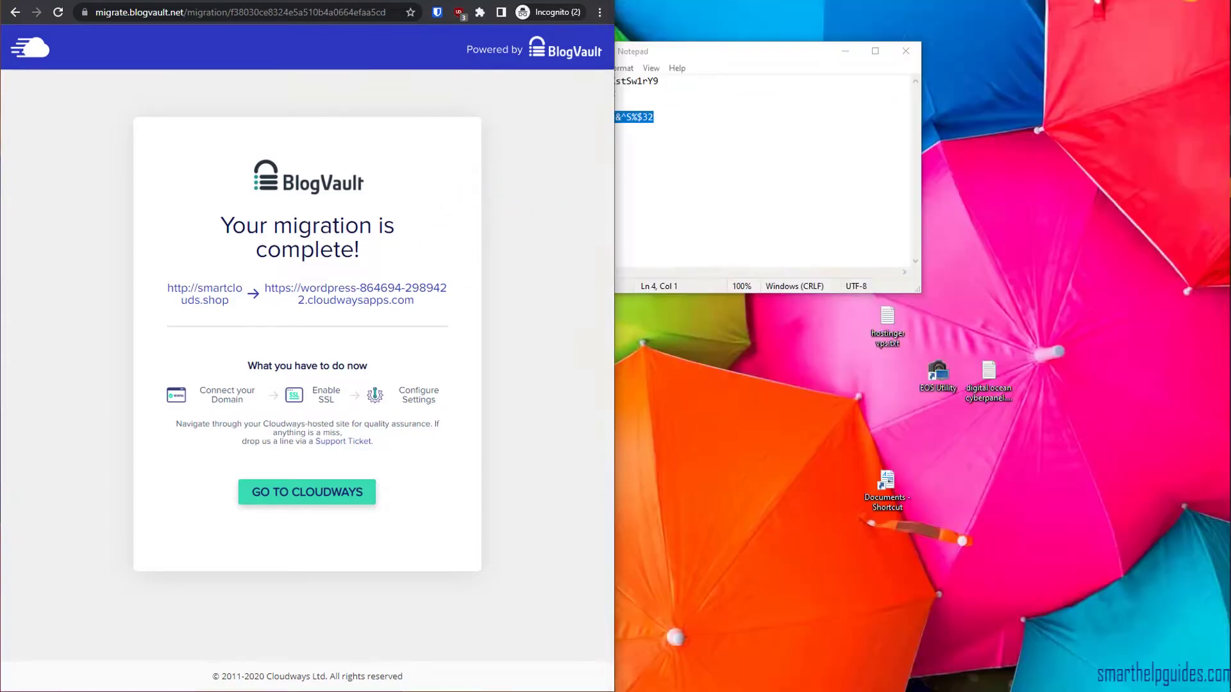
pyautogui.press('super+Up')
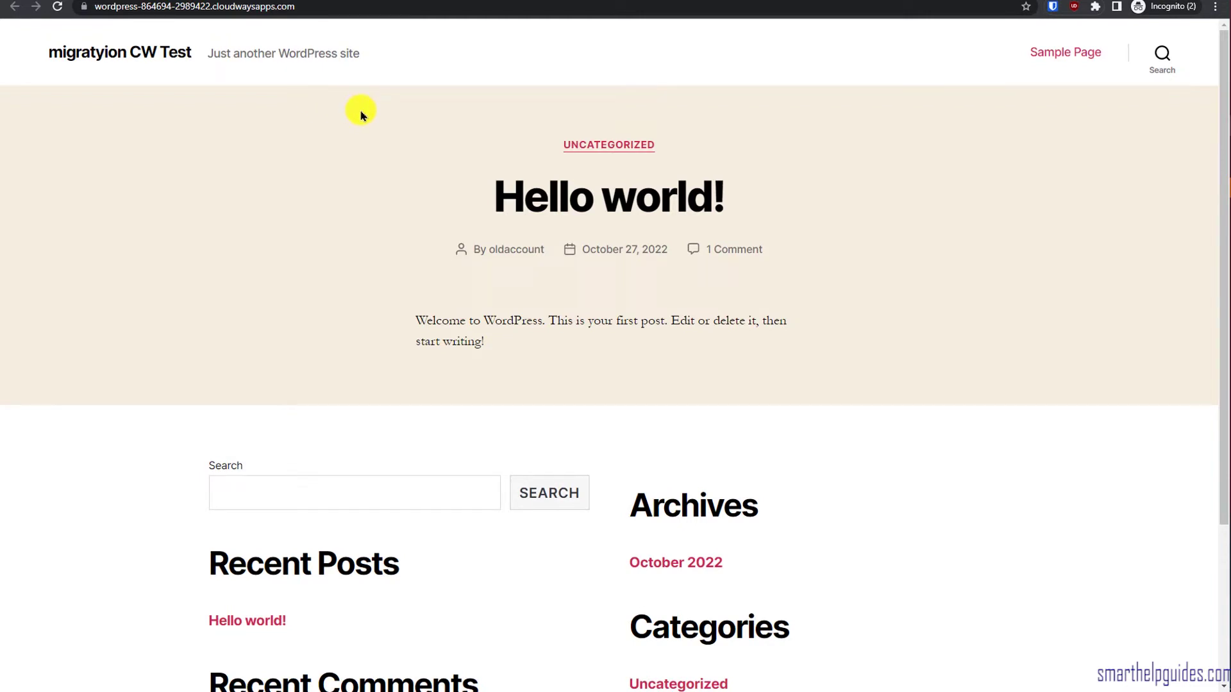
# Step: Open the migrated site's WordPress admin at /wp-admin
pyautogui.click(412, 6)
pyautogui.write('/wp-admin')
pyautogui.press('Return')
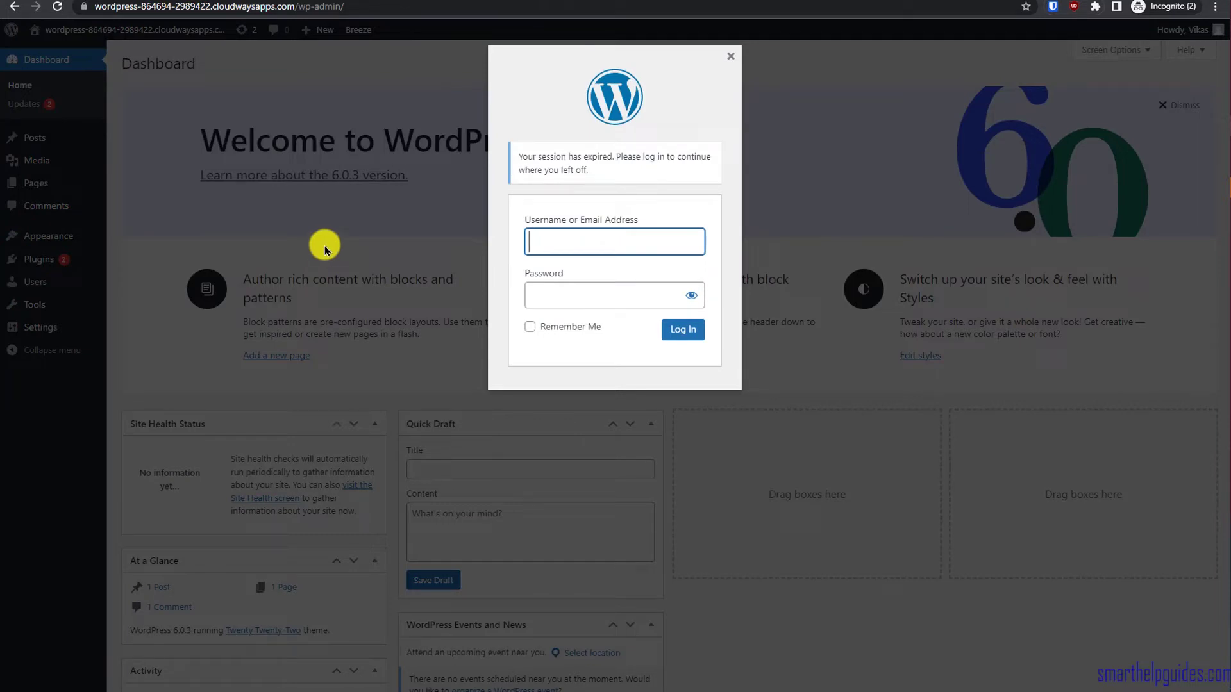
# Step: Log in to the migrated site's WordPress admin with the original site's username oldaccount and its password, and dismiss the password-saving prompt
pyautogui.click(192, 0)
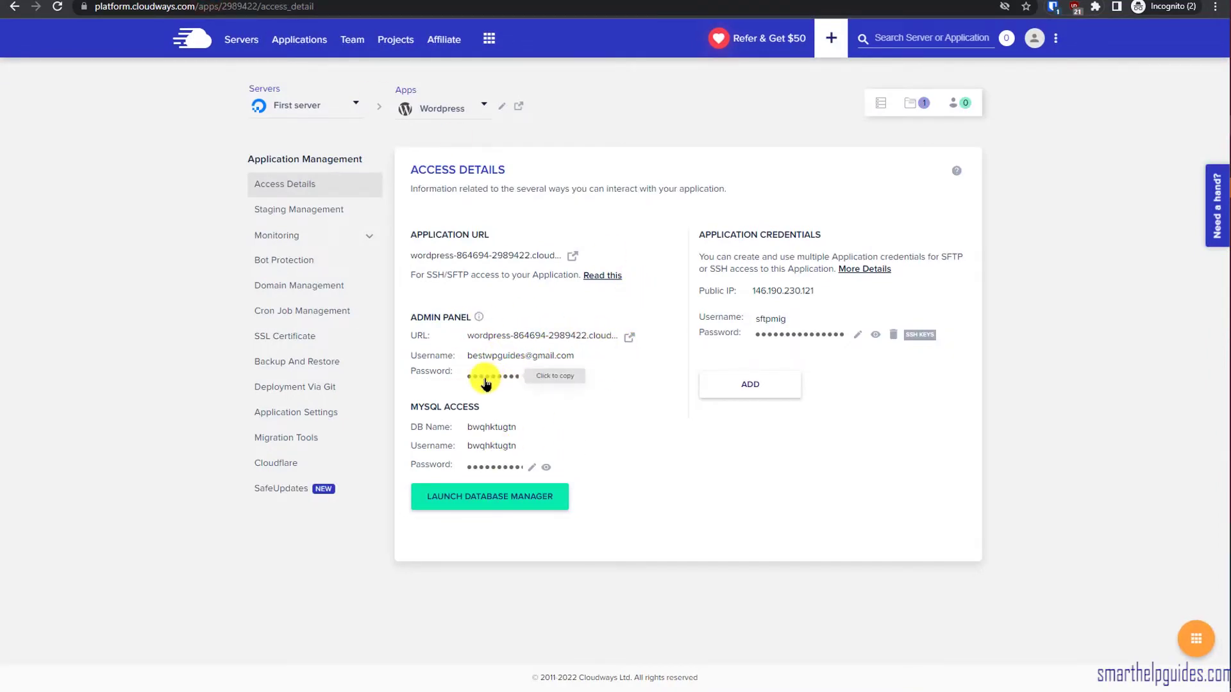
pyautogui.click(288, 0)
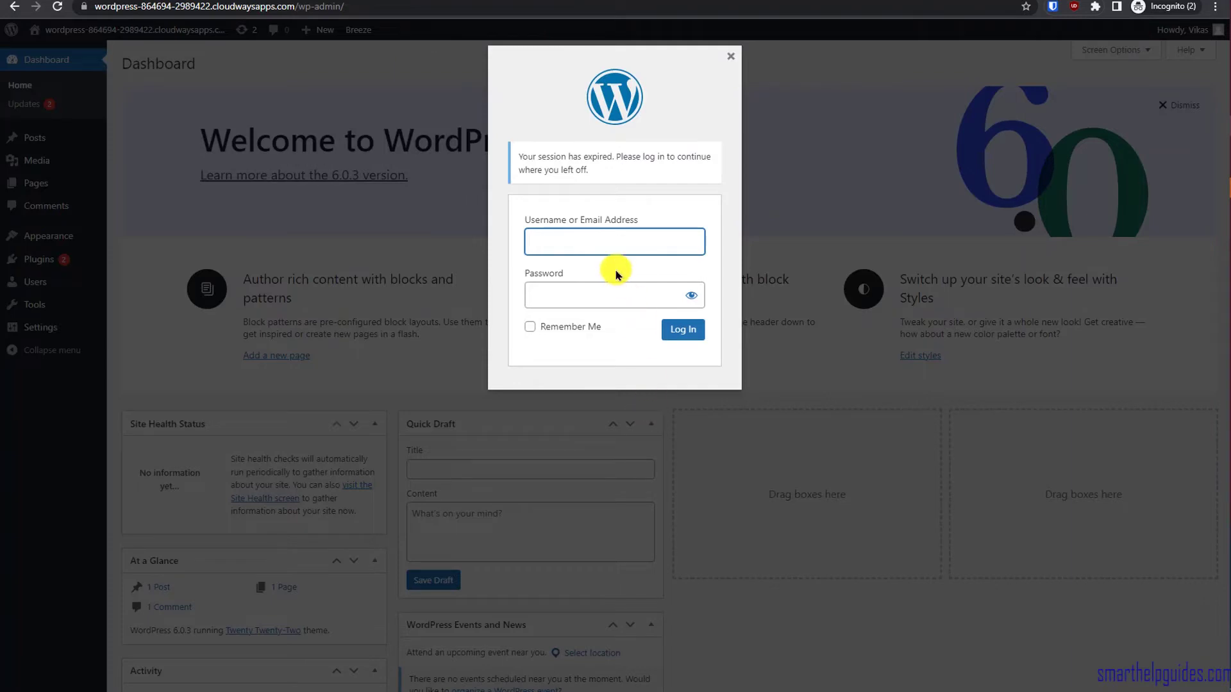
pyautogui.write('oldaccount')
pyautogui.press('Tab')
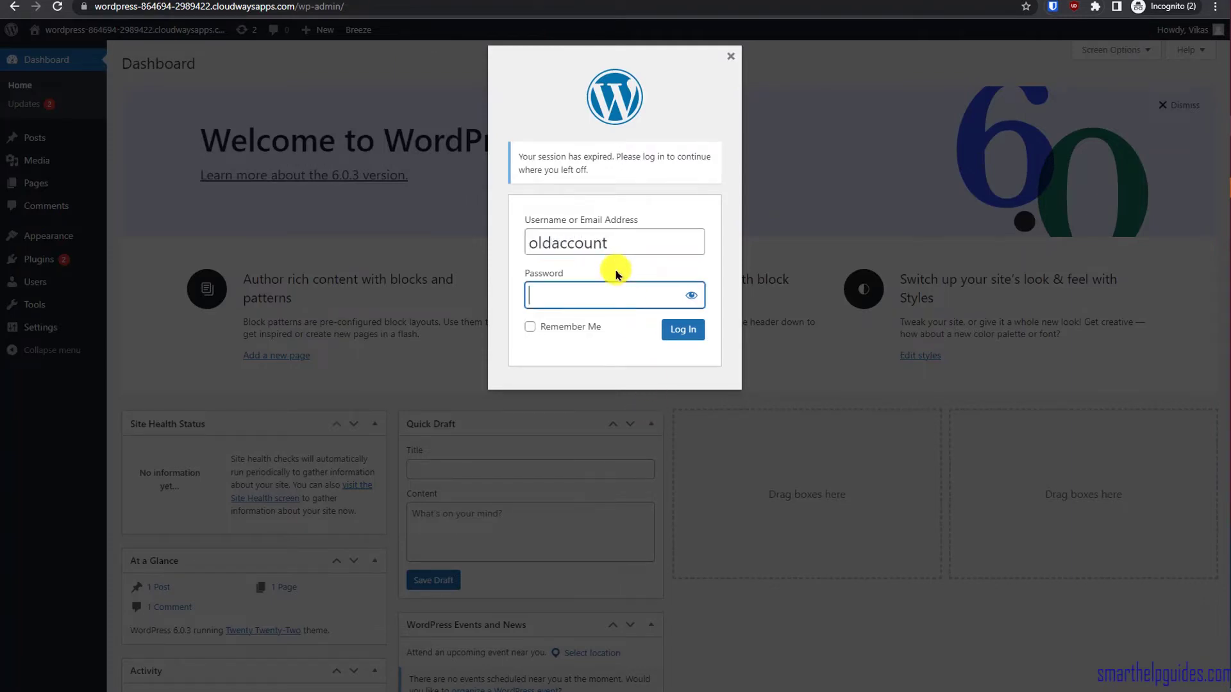
pyautogui.hotkey('ctrl', 'v')
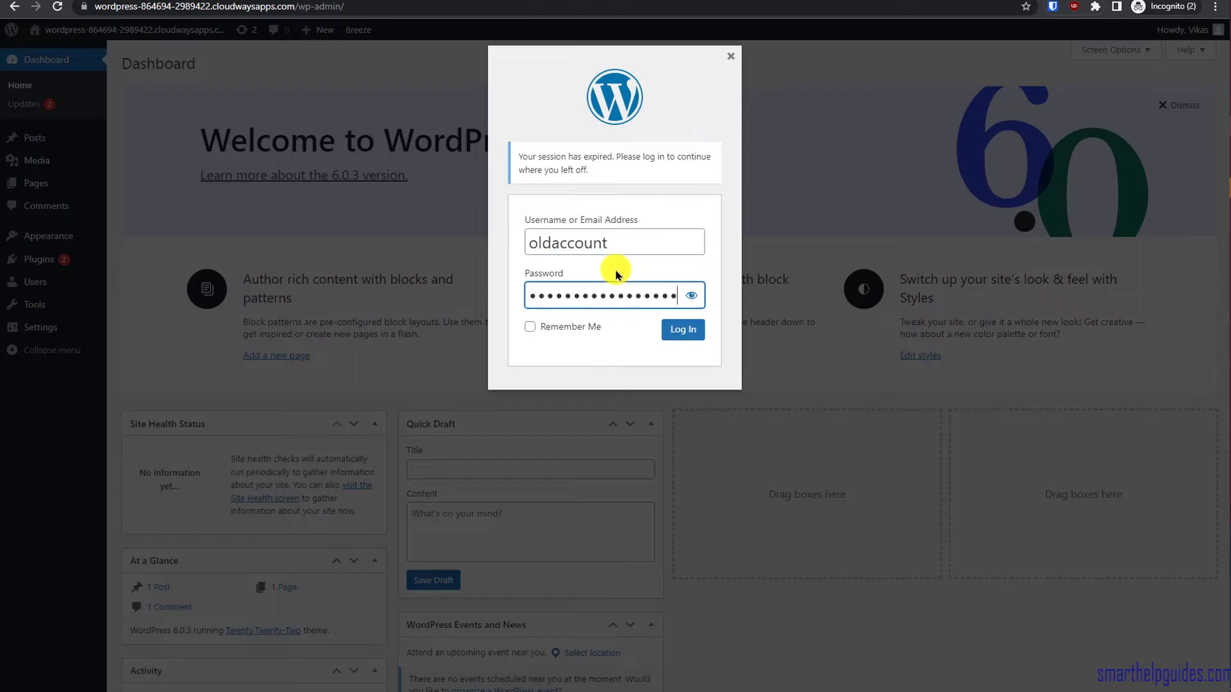
pyautogui.click(681, 327)
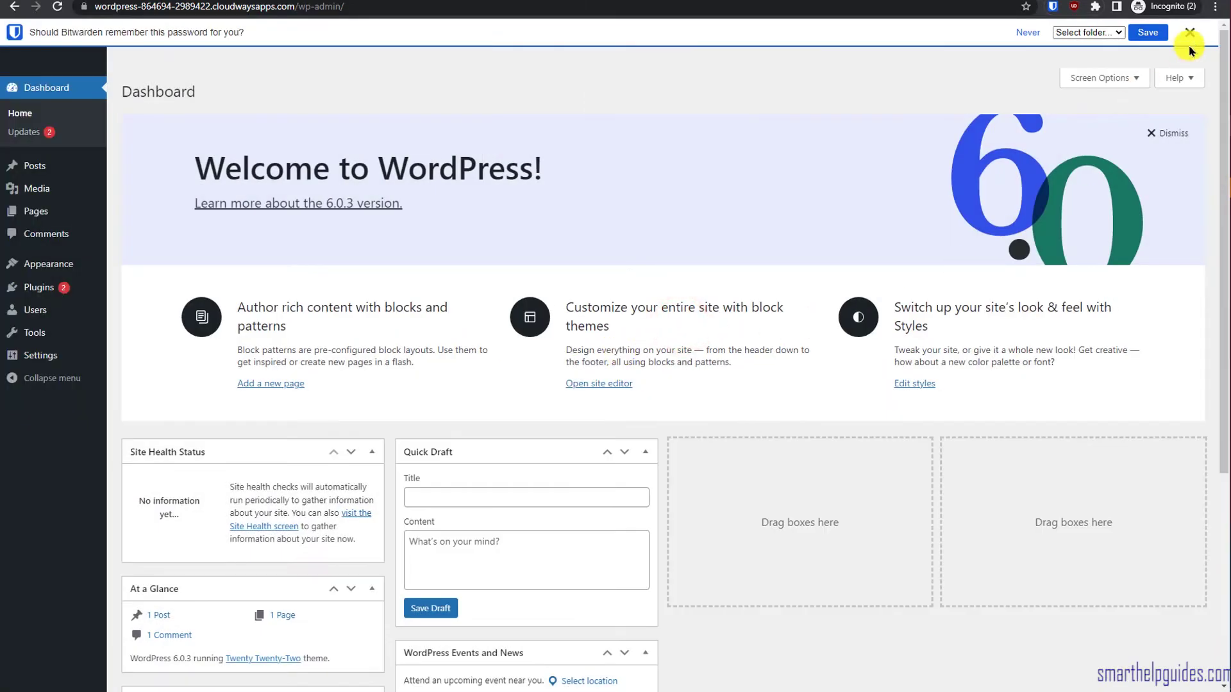
pyautogui.click(1188, 32)
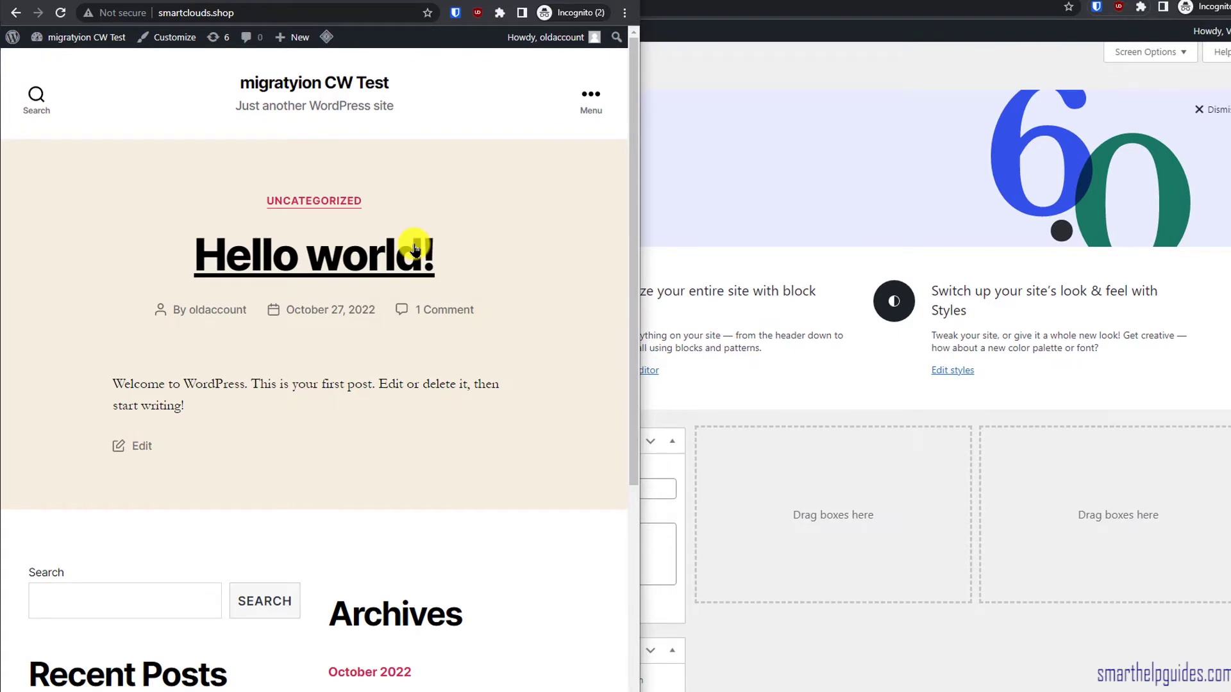
# Step: Create a new post titled "Draft page" in the migrated site's admin and save it as a draft
pyautogui.click(758, 315)
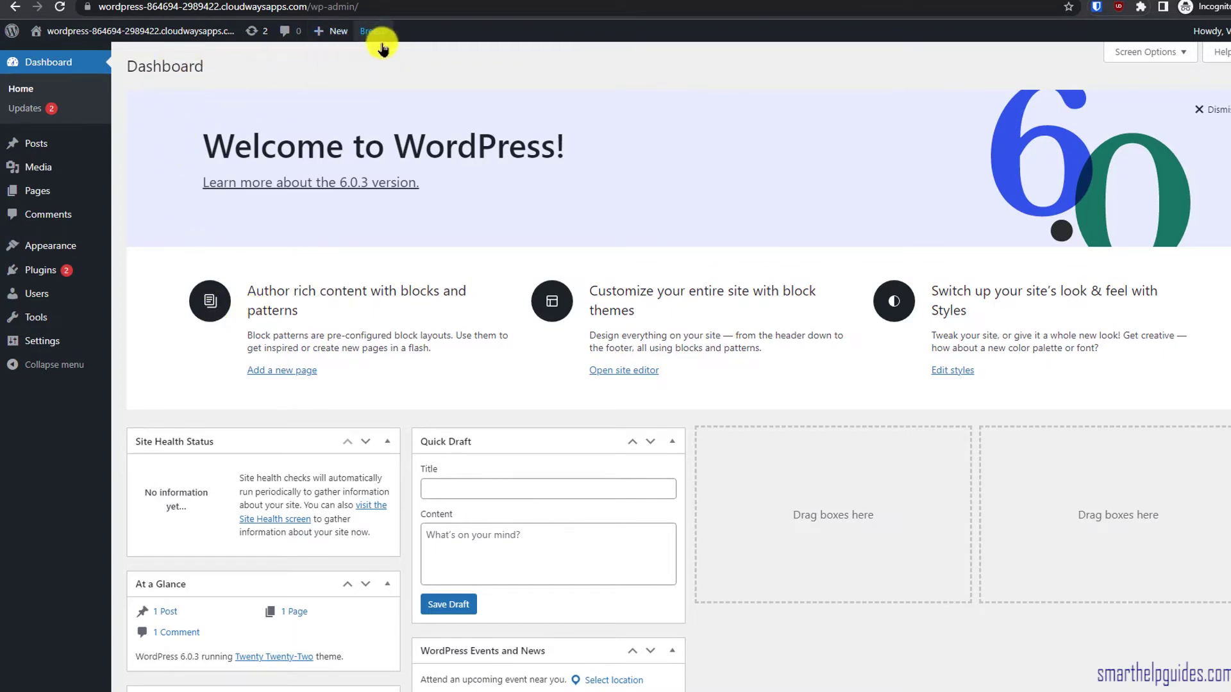
pyautogui.moveTo(74, 143)
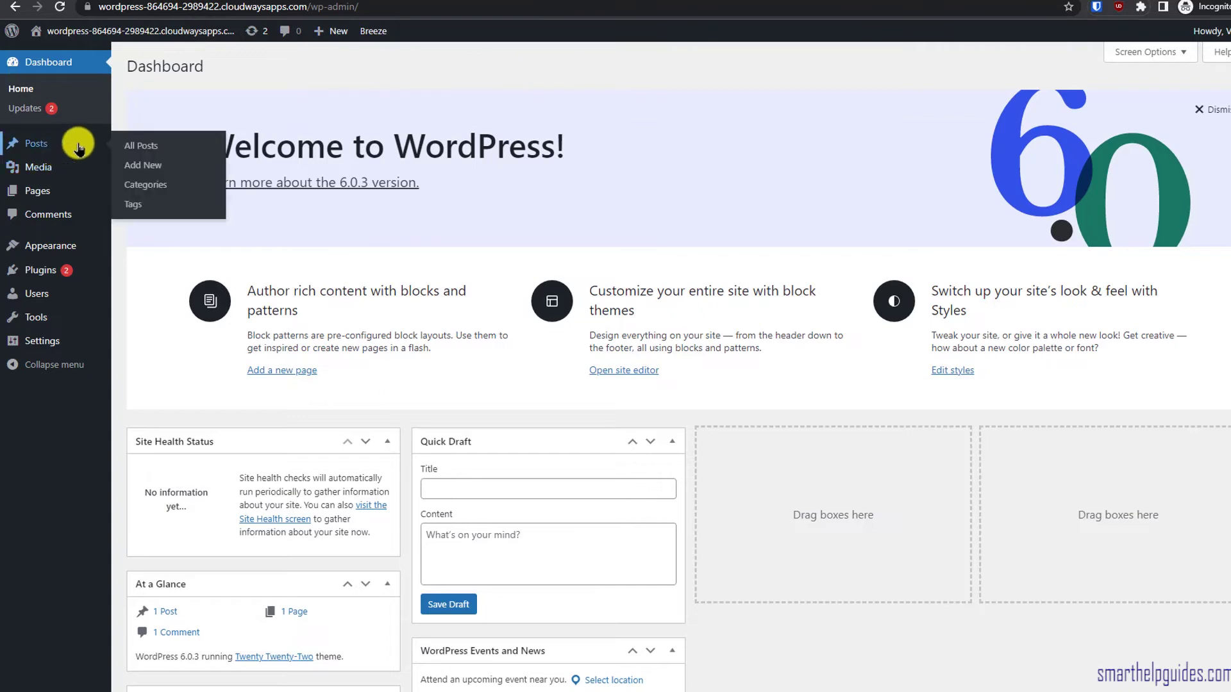
pyautogui.click(158, 169)
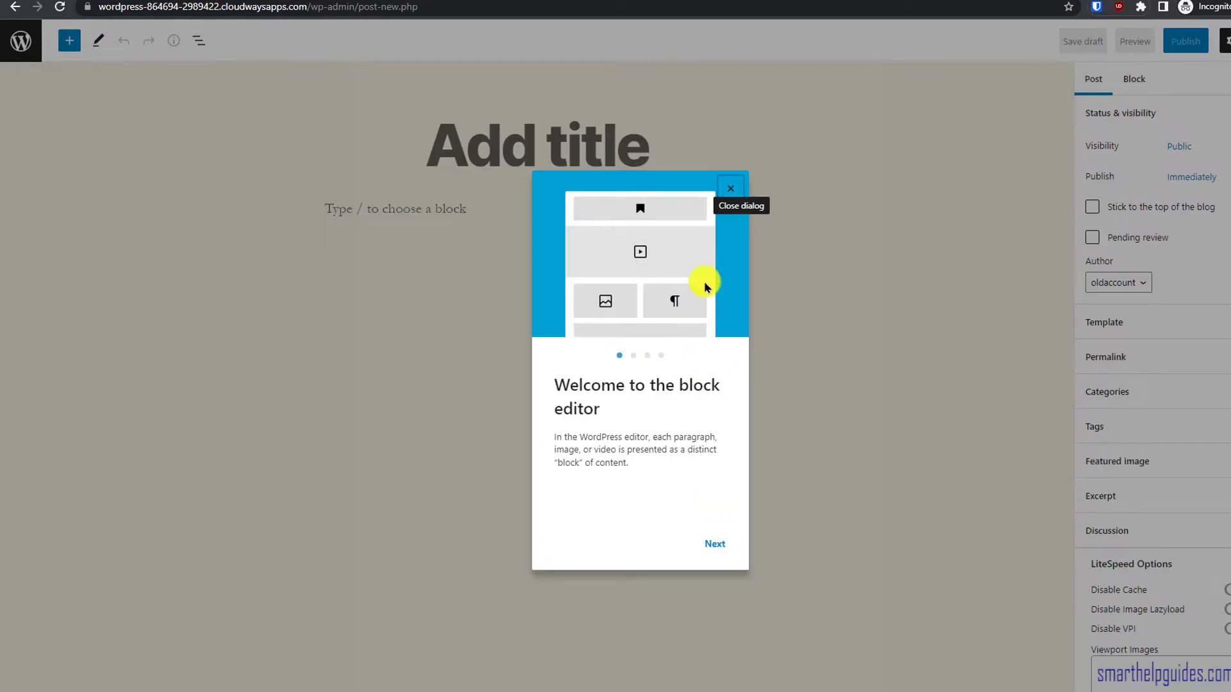
pyautogui.click(730, 188)
pyautogui.click(593, 165)
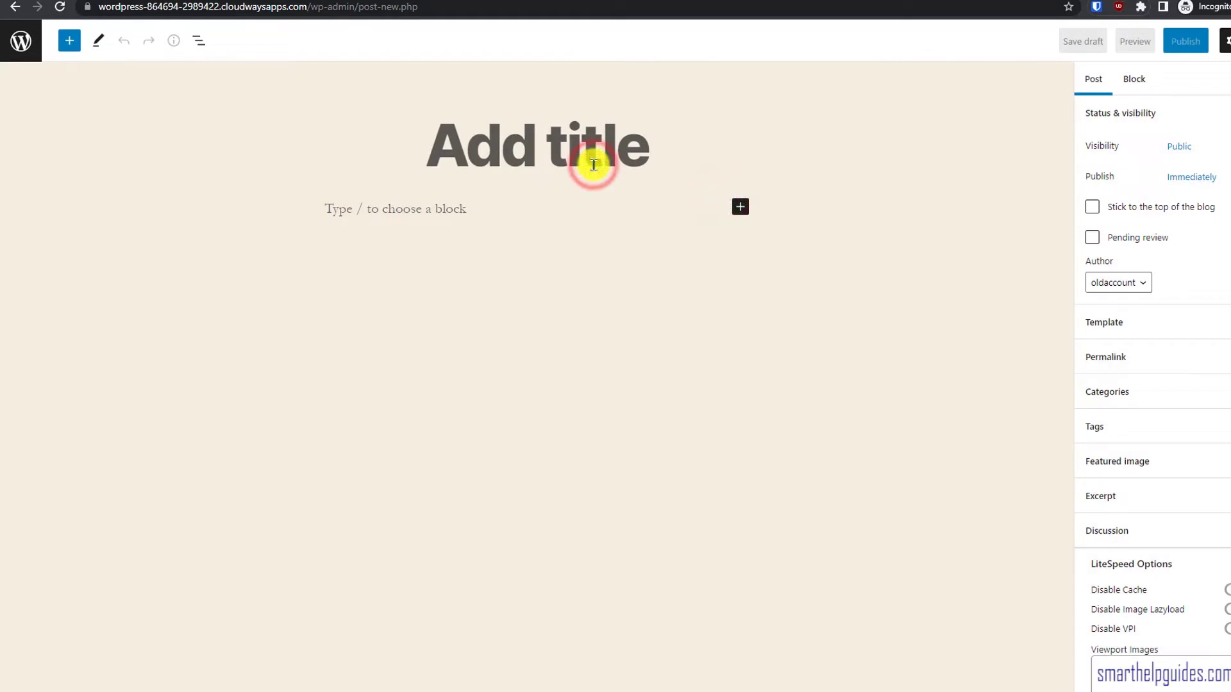
pyautogui.write('Draft p')
pyautogui.write('age')
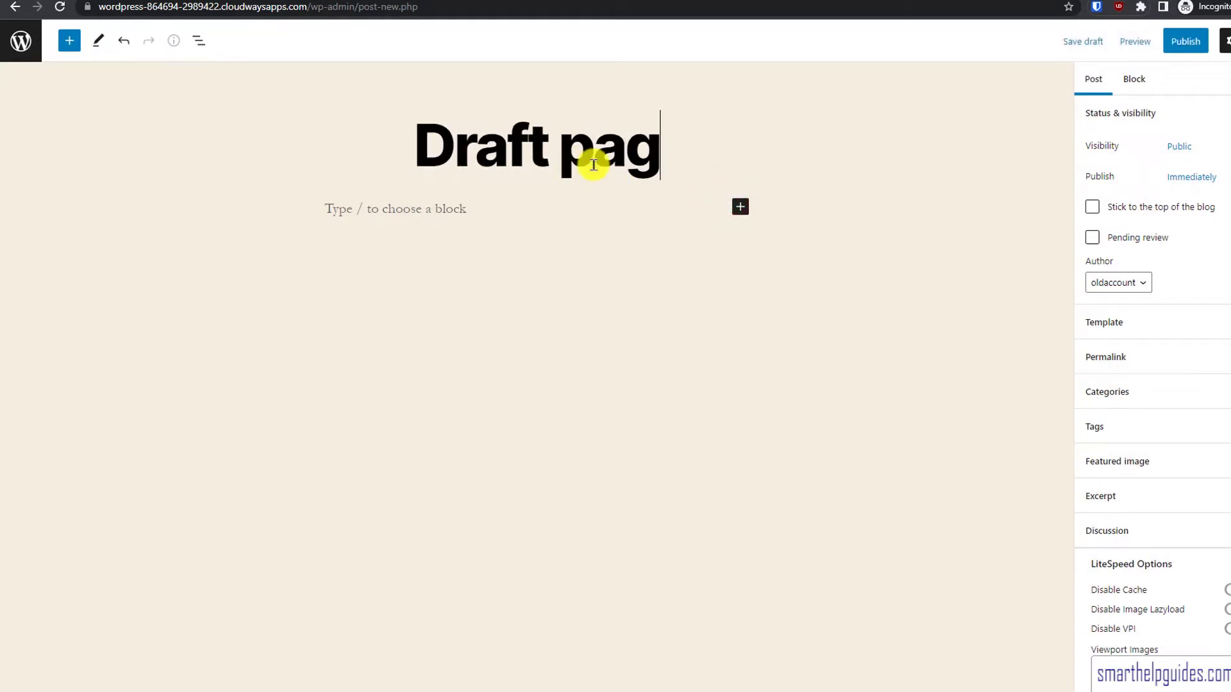
pyautogui.click(1086, 43)
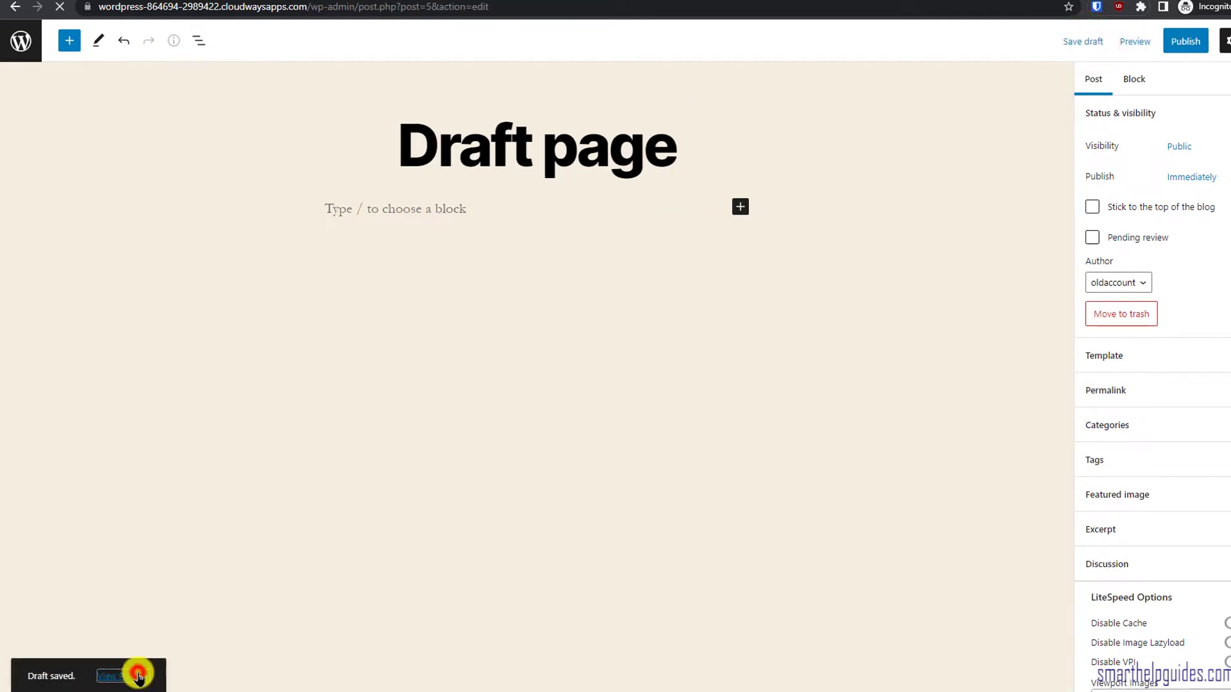
# Step: View the saved draft on the site and return to the admin to check the list of all posts
pyautogui.click(128, 676)
pyautogui.moveTo(101, 38)
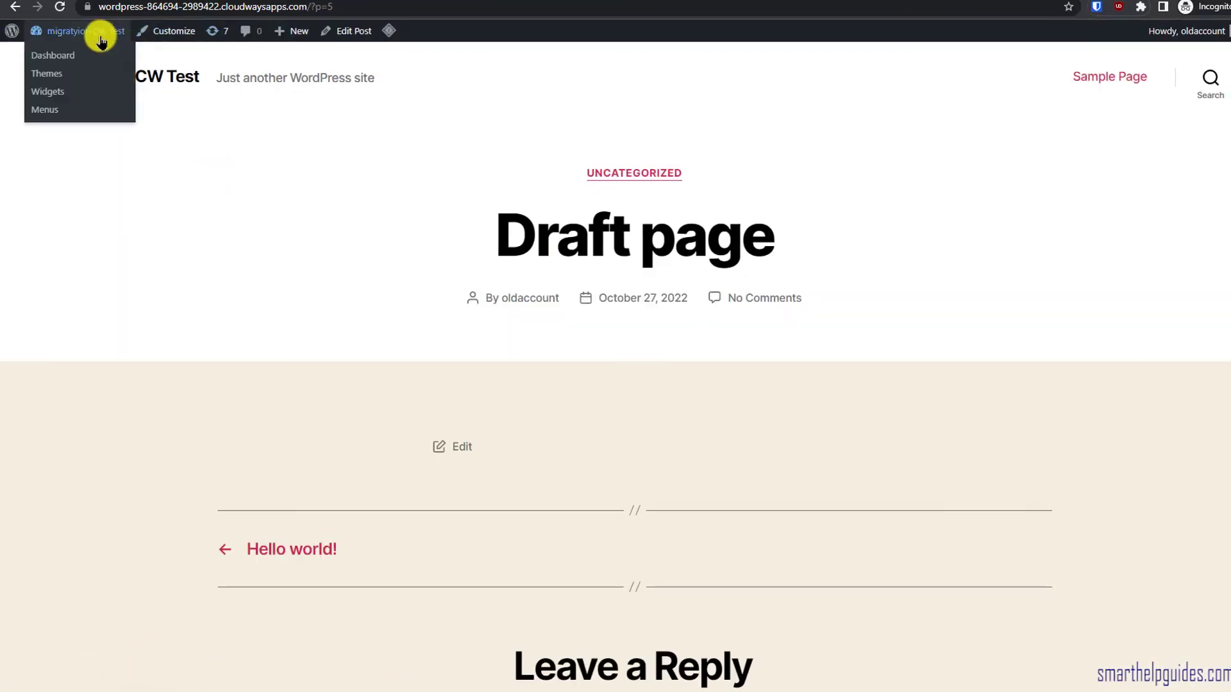
pyautogui.click(62, 36)
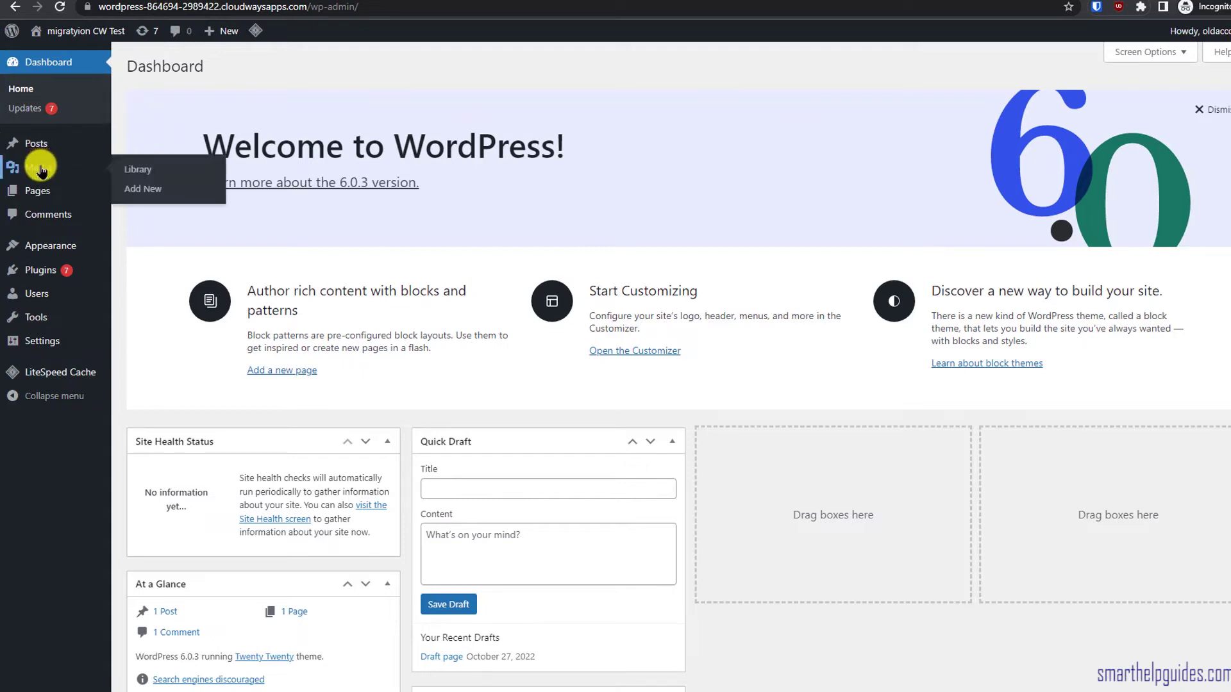
pyautogui.moveTo(49, 160)
pyautogui.moveTo(60, 140)
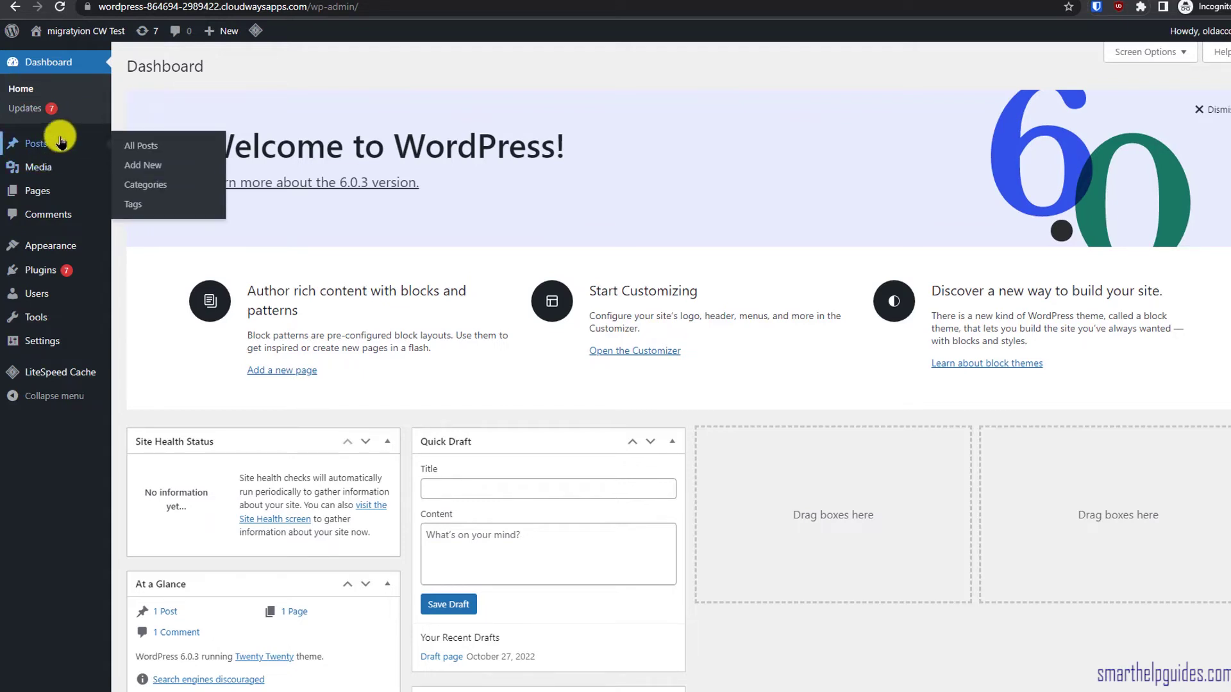
pyautogui.click(149, 146)
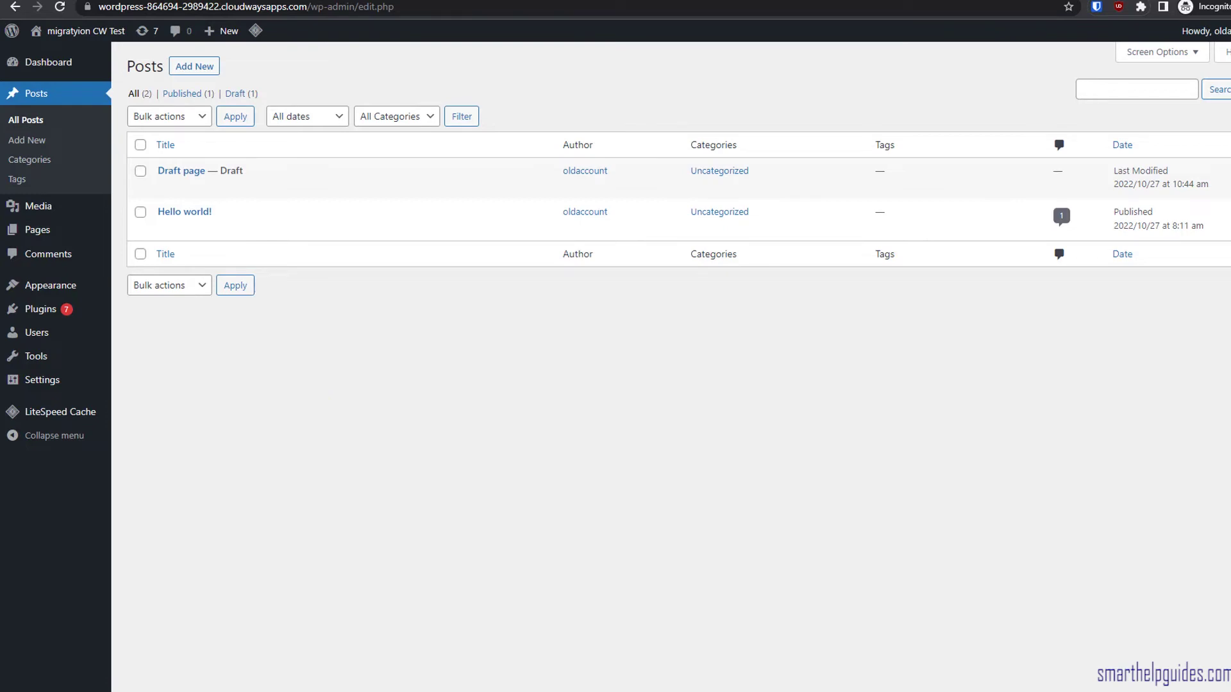
# Step: Switch to Cloudways, save smartclouds.shop as the application's primary domain, and open its access details
pyautogui.hotkey('ctrl', 'Tab')
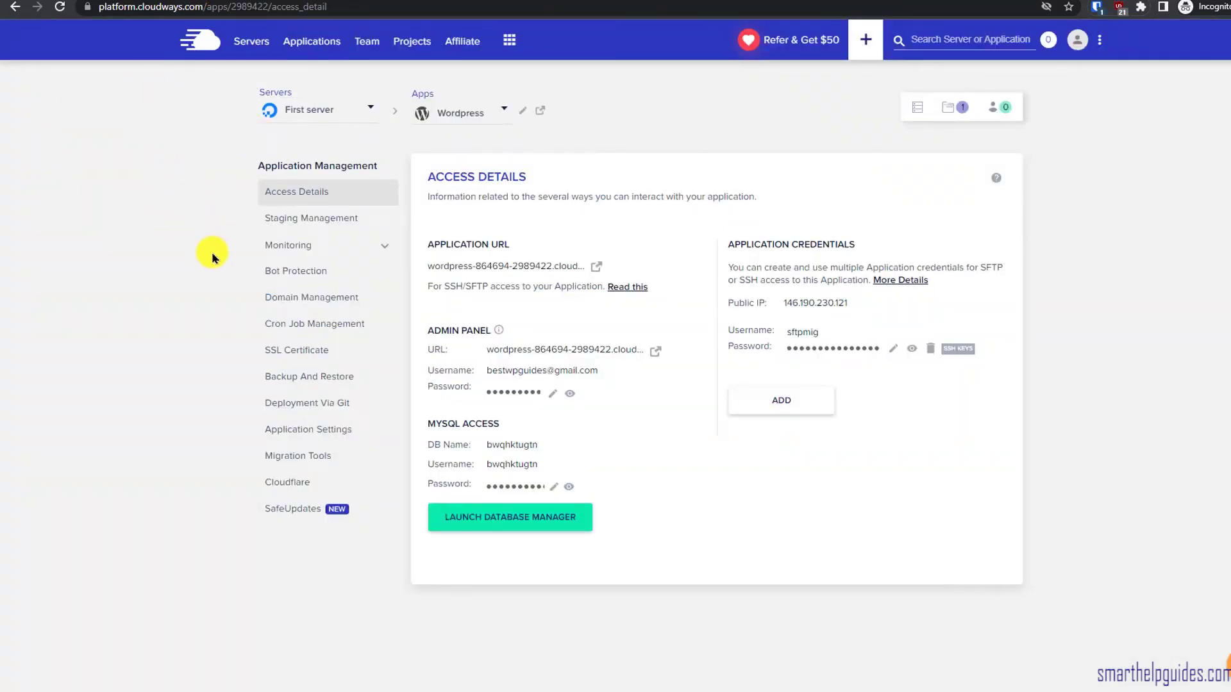
pyautogui.click(323, 299)
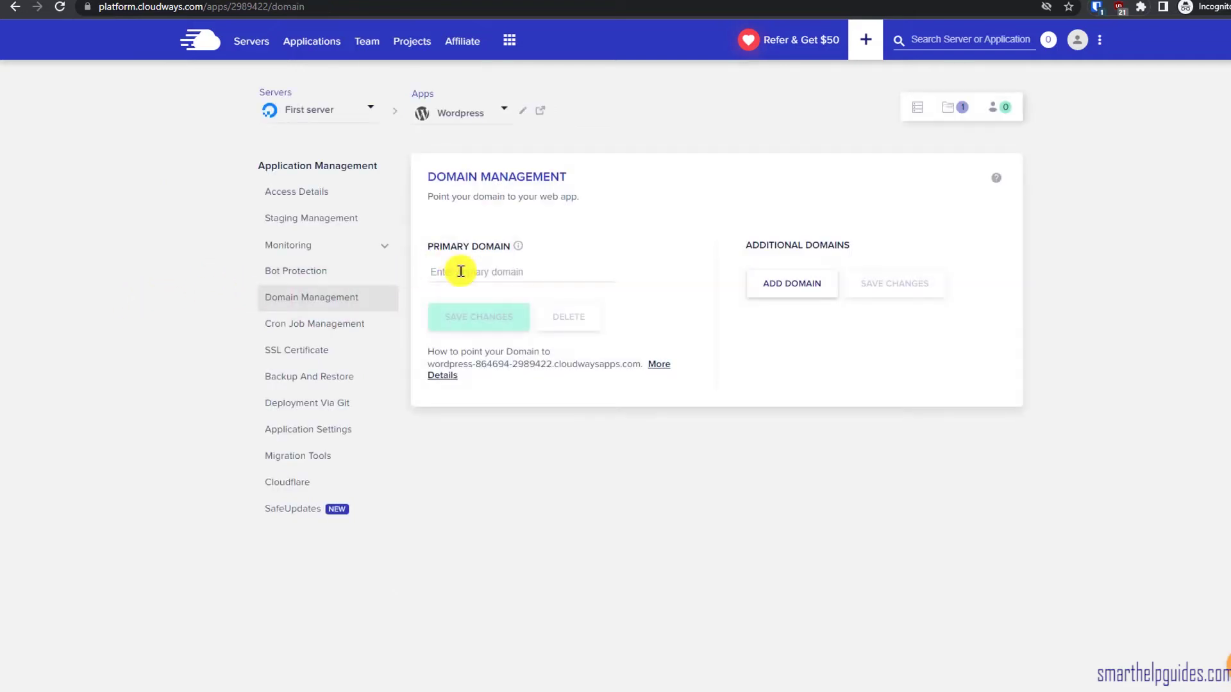
pyautogui.click(460, 271)
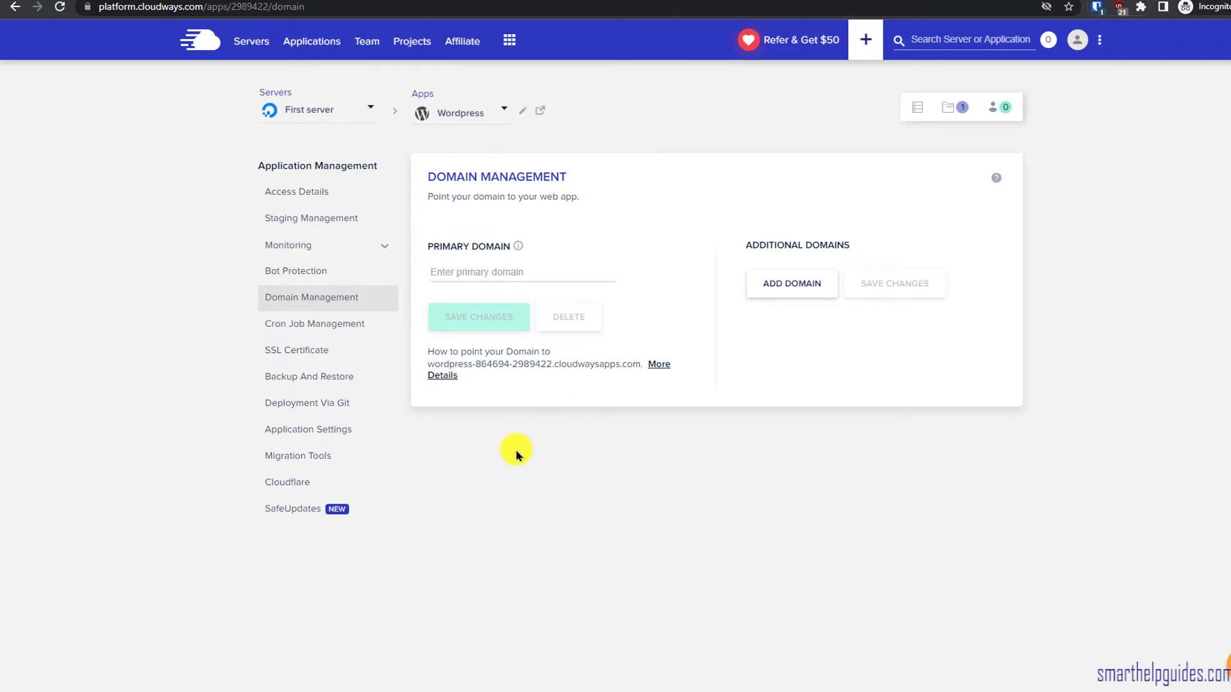
pyautogui.write('smartclo')
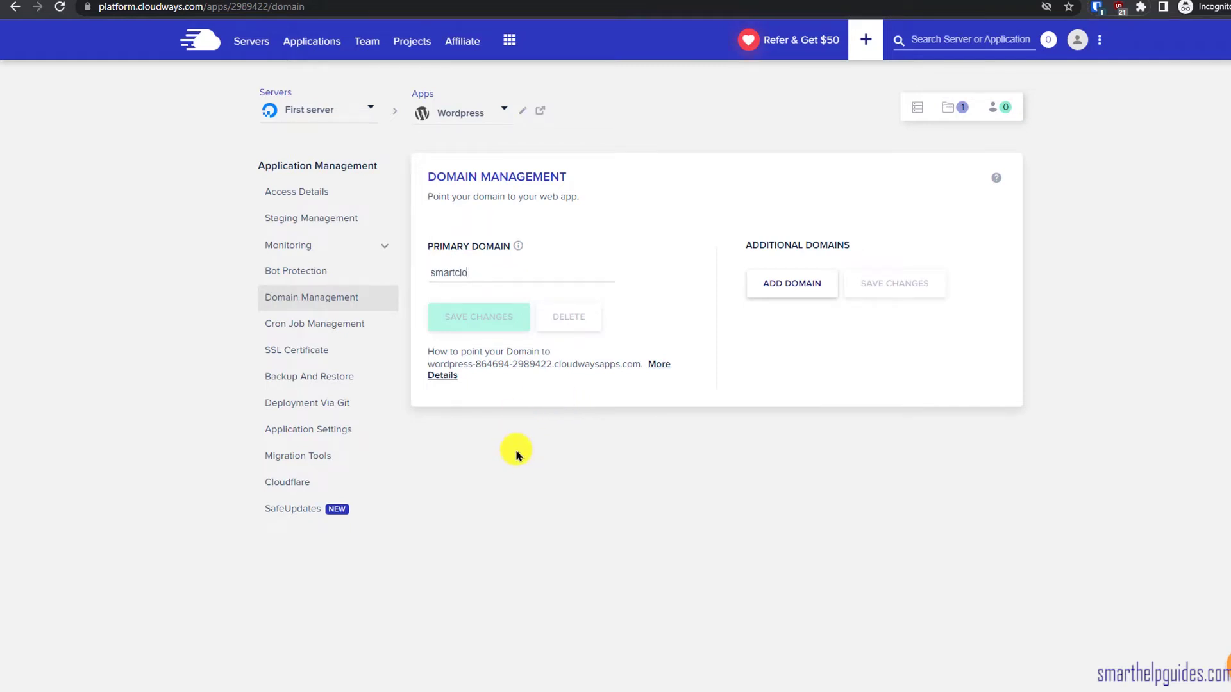
pyautogui.write('uds.shop')
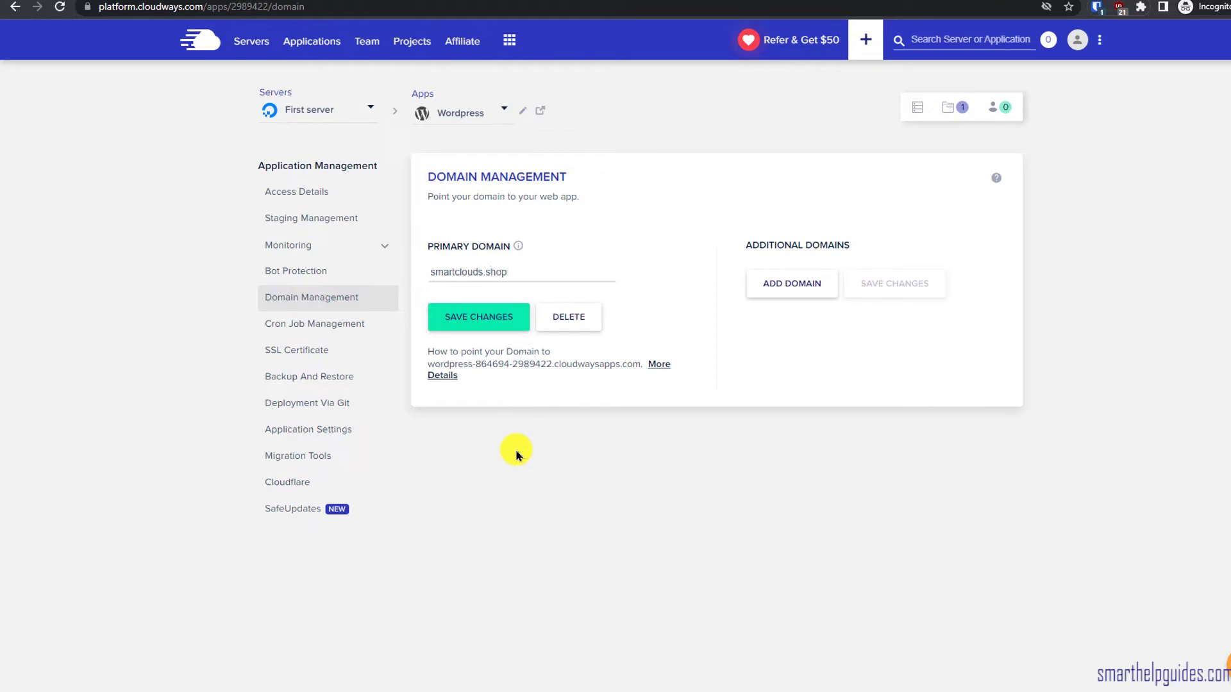
pyautogui.click(480, 321)
pyautogui.click(481, 321)
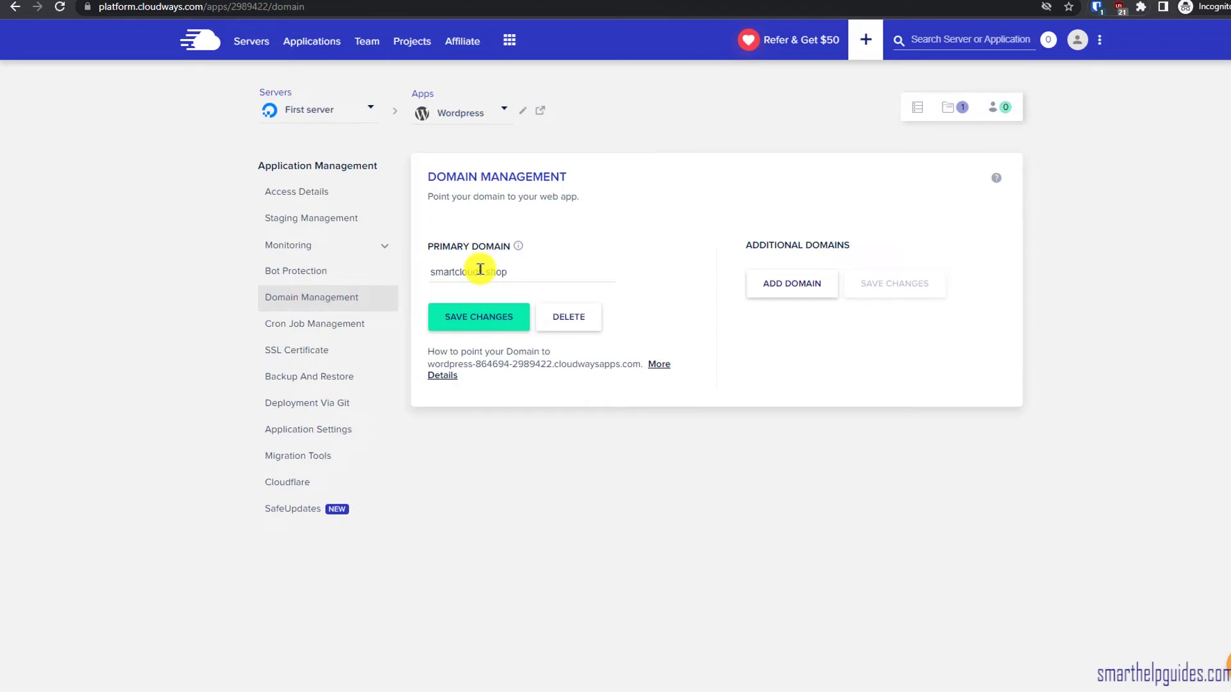
pyautogui.click(302, 190)
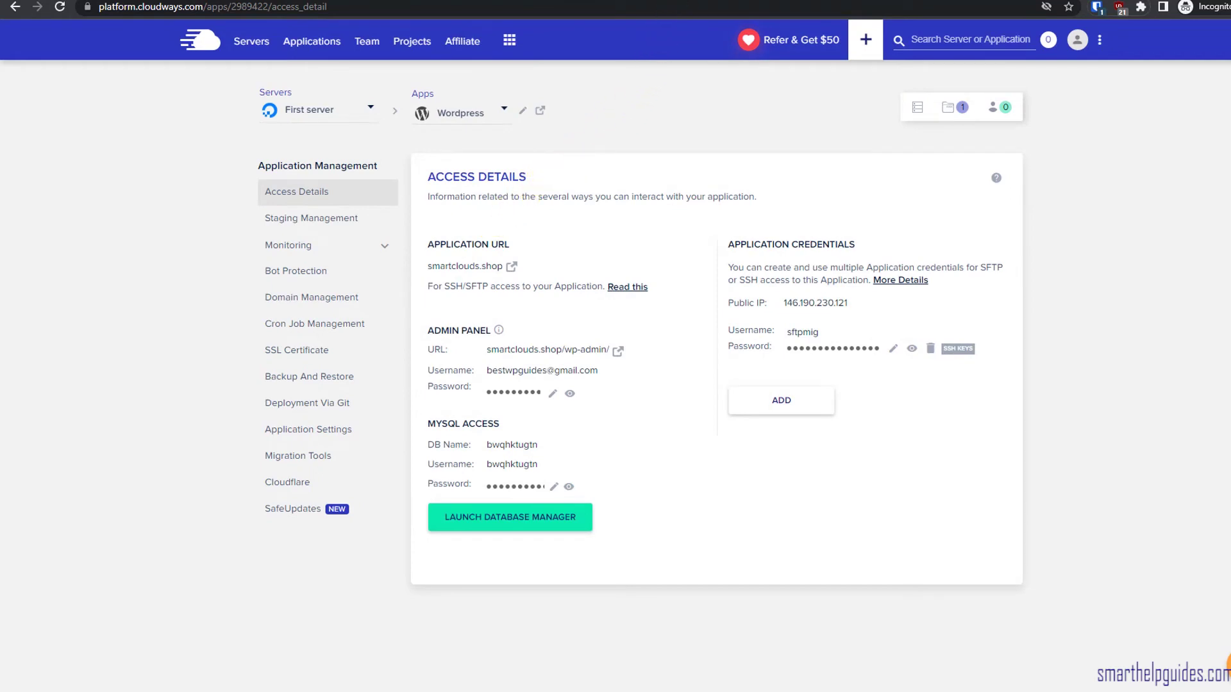
# Step: Switch to Look My DNS and look up the A records of smartclouds.shop
pyautogui.click(706, 2)
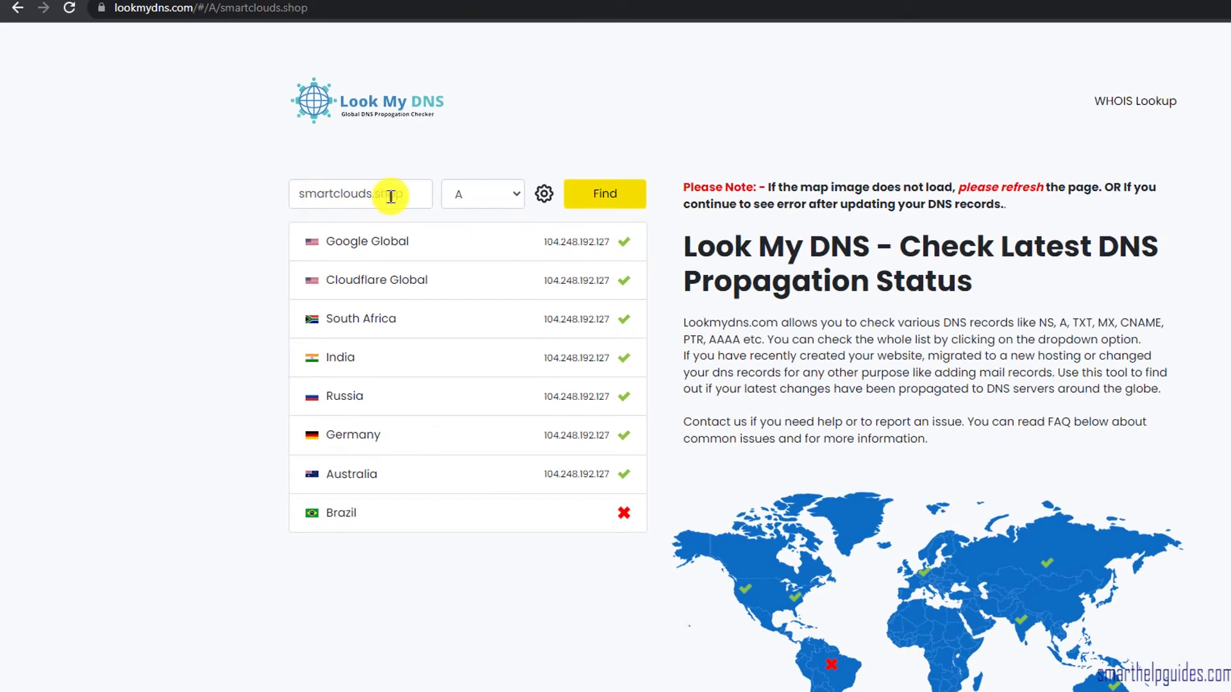
pyautogui.click(496, 192)
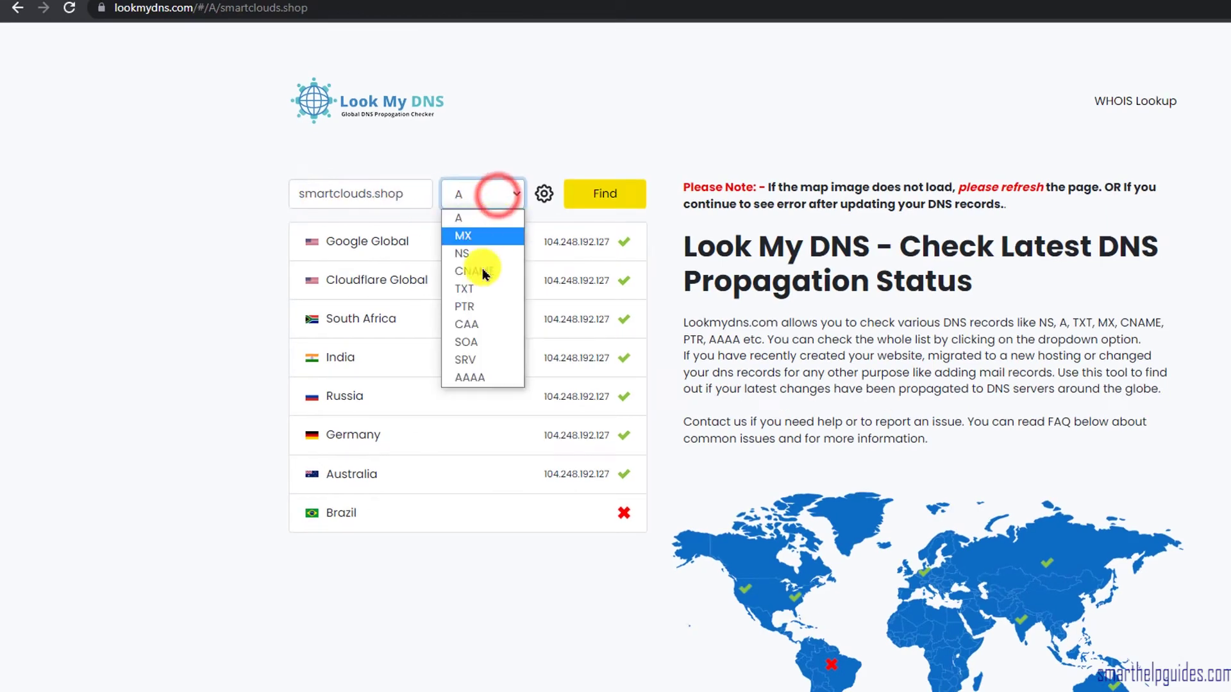
pyautogui.click(474, 218)
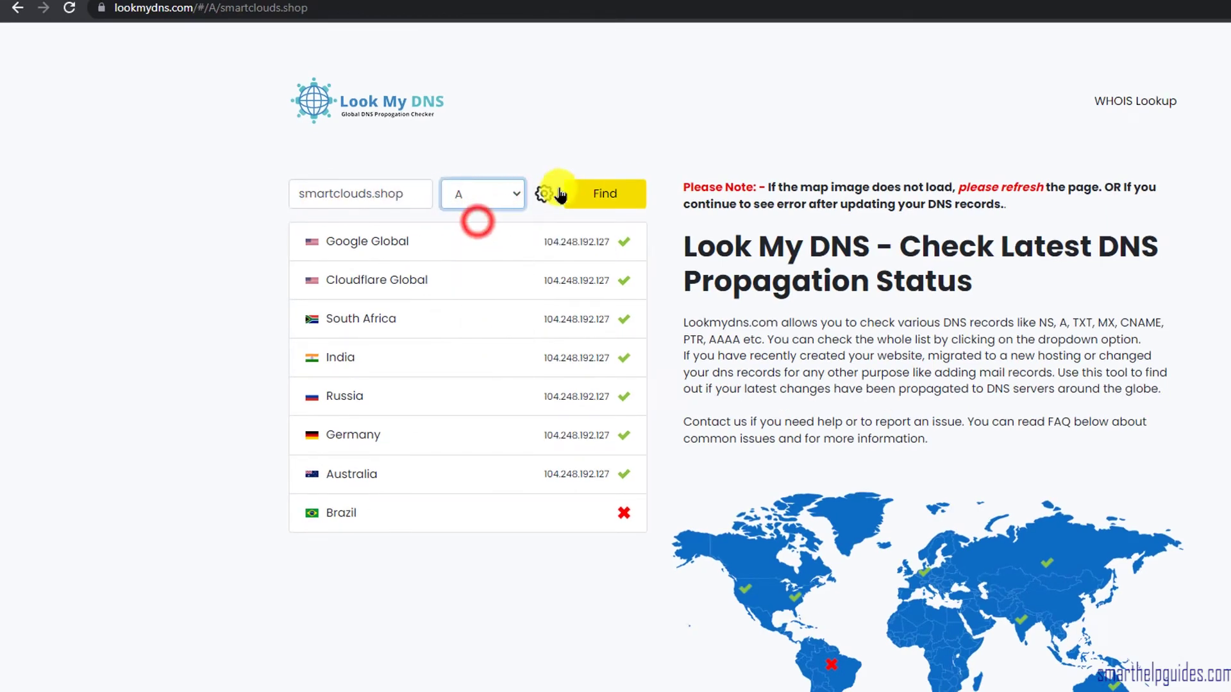
pyautogui.click(625, 190)
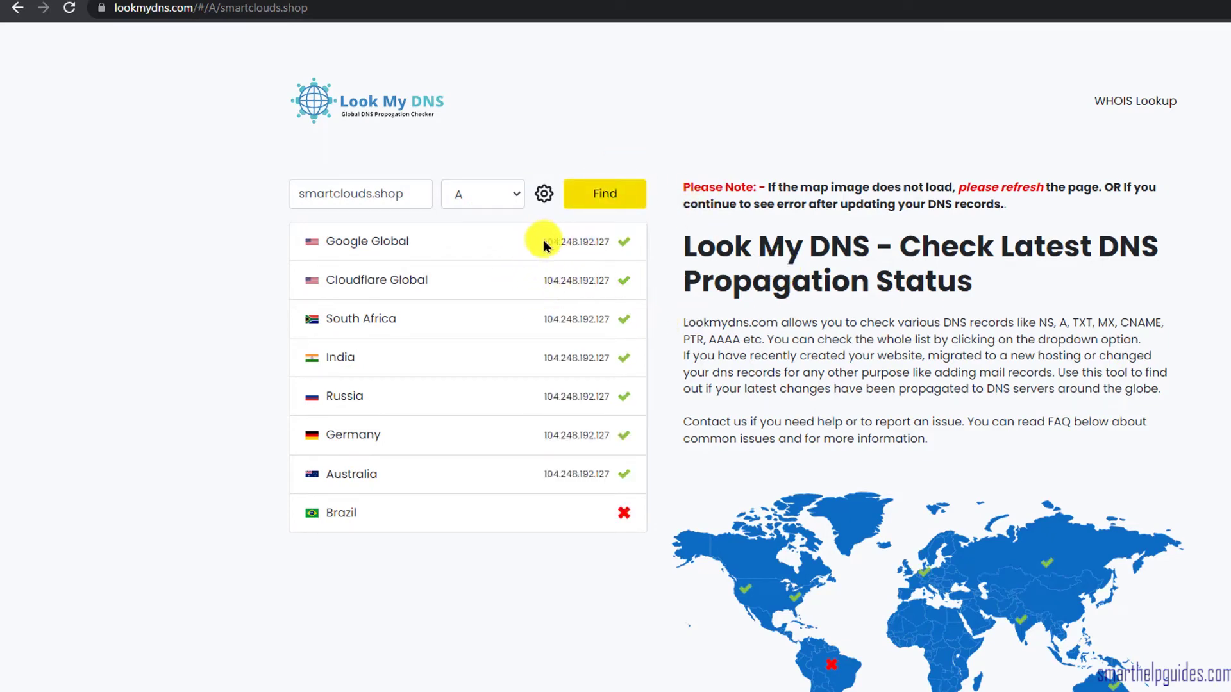
# Step: Look up the NS records of smartclouds.shop
pyautogui.click(499, 196)
pyautogui.click(487, 244)
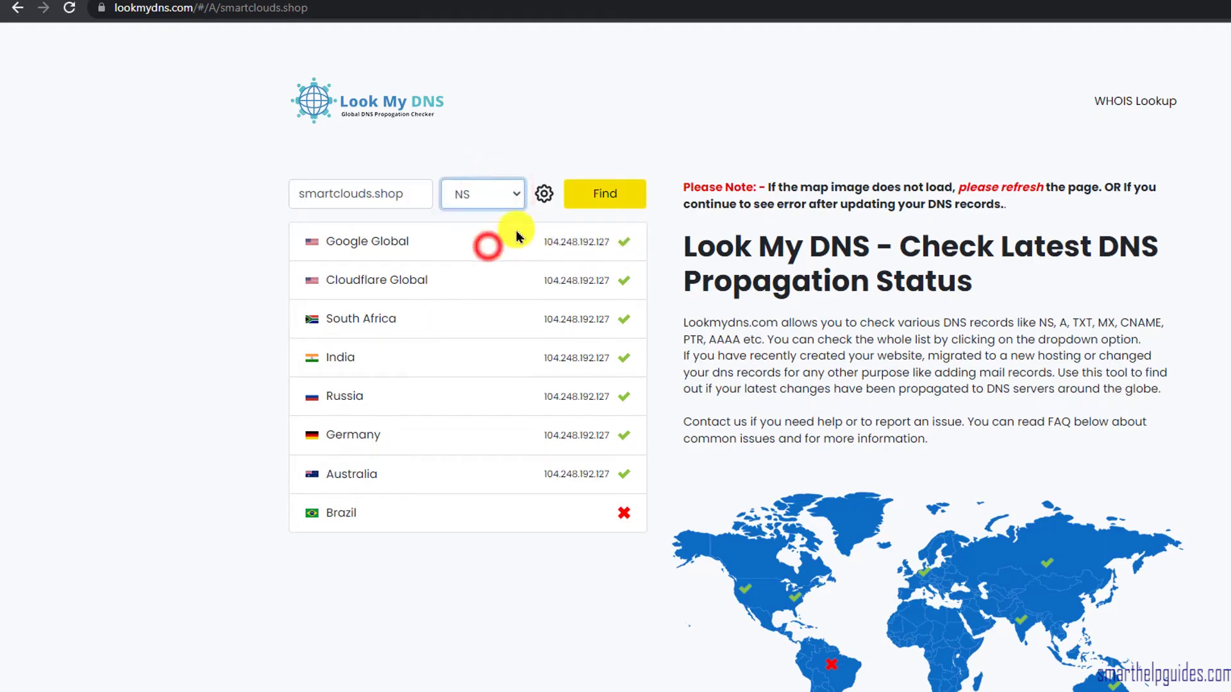
pyautogui.click(593, 201)
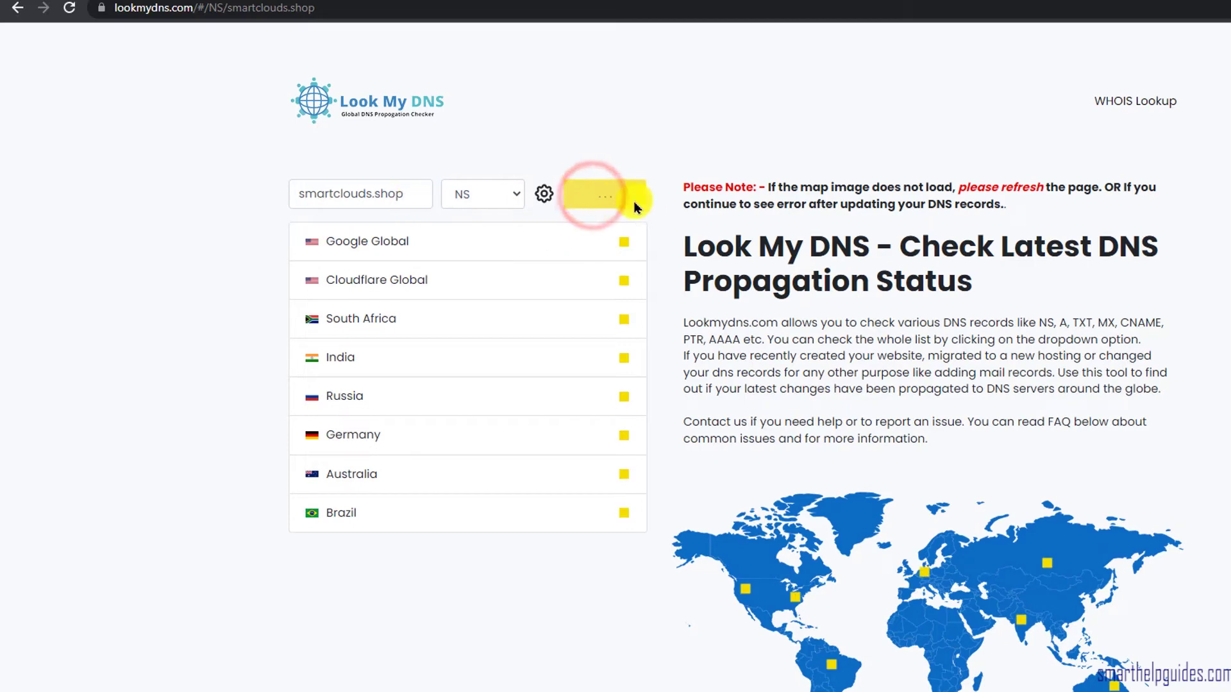
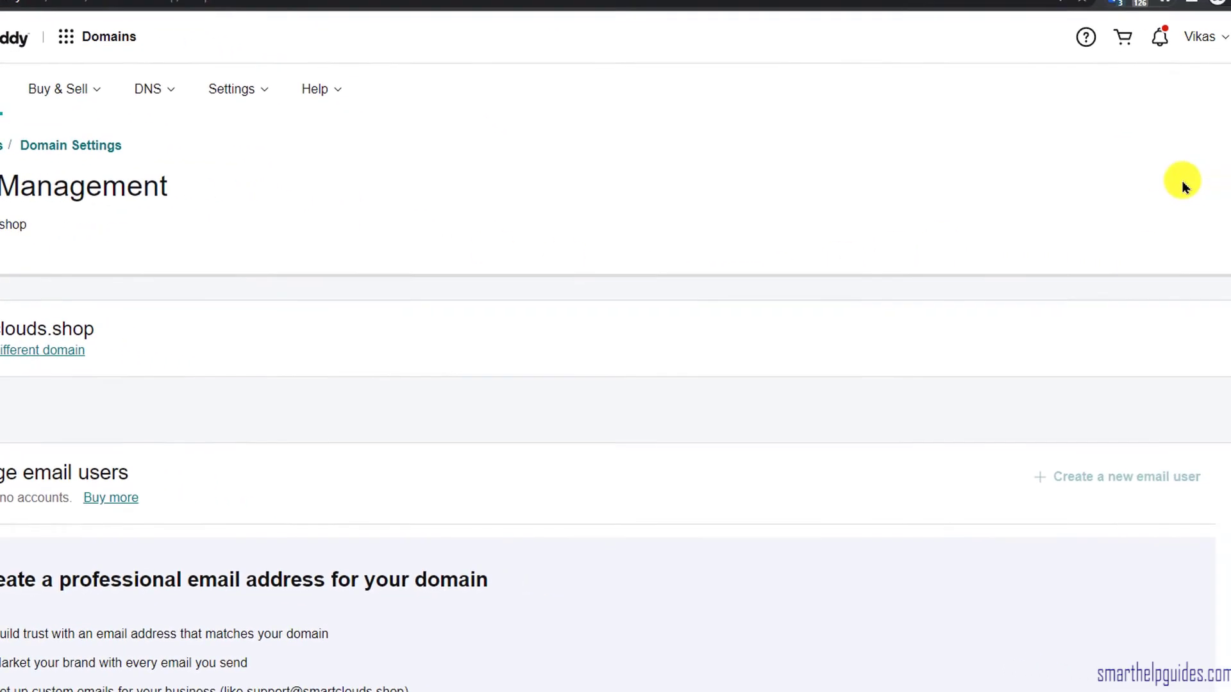
# Step: Switch to GoDaddy, open the account's product list and locate the smartclouds.shop domain
pyautogui.click(1123, 33)
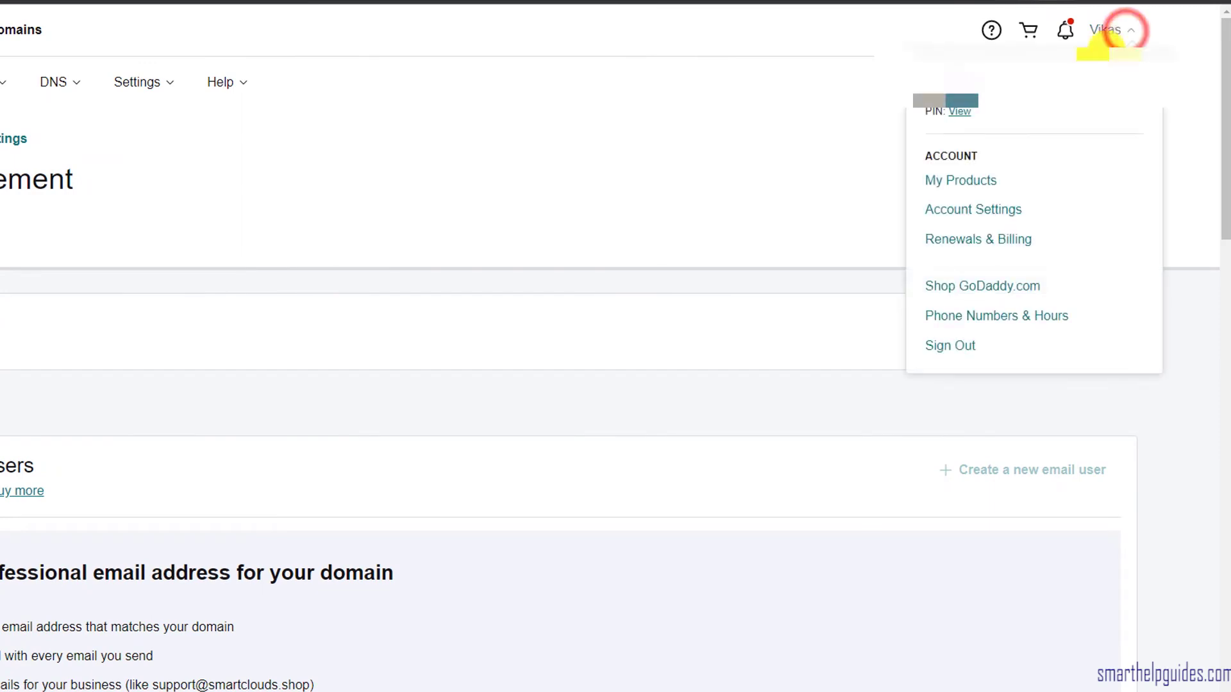
pyautogui.click(947, 181)
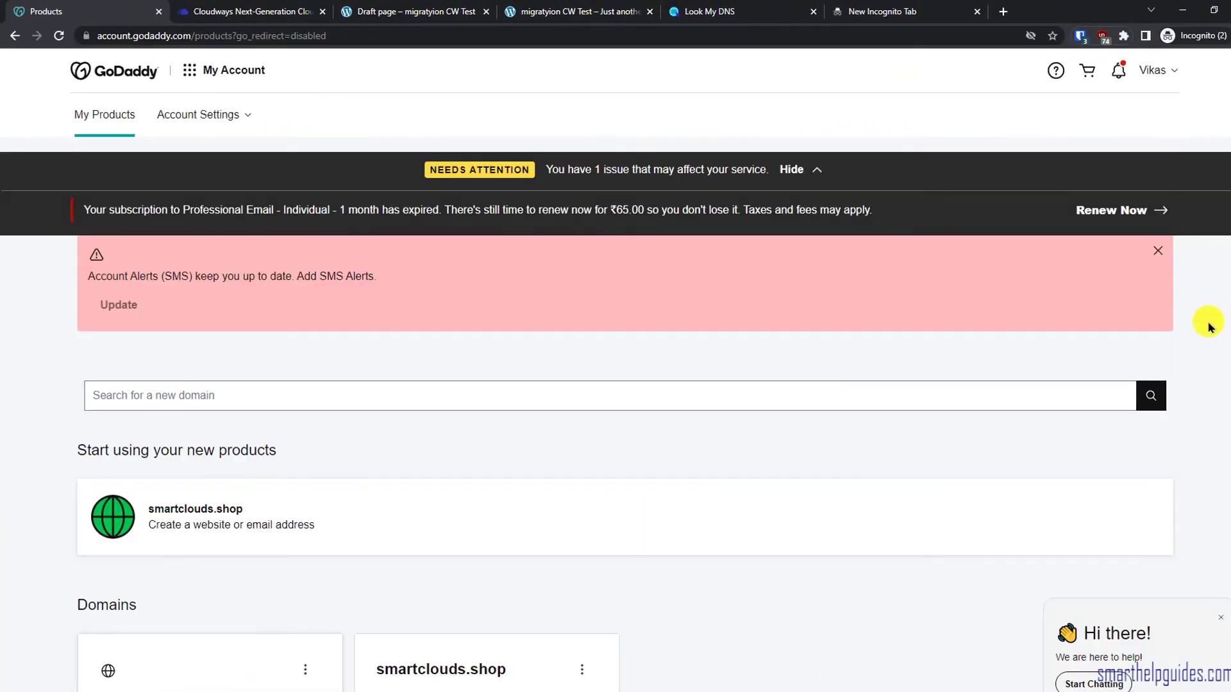
pyautogui.scroll(-9, 615, 371)
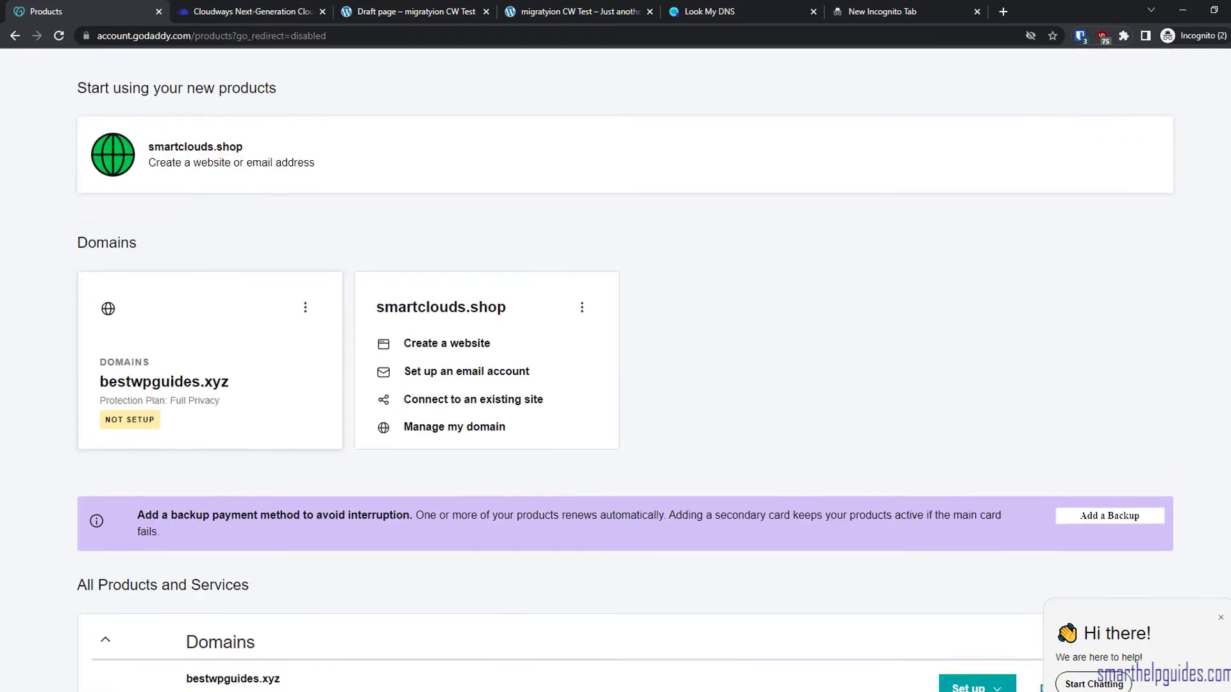
pyautogui.scroll(9, 616, 371)
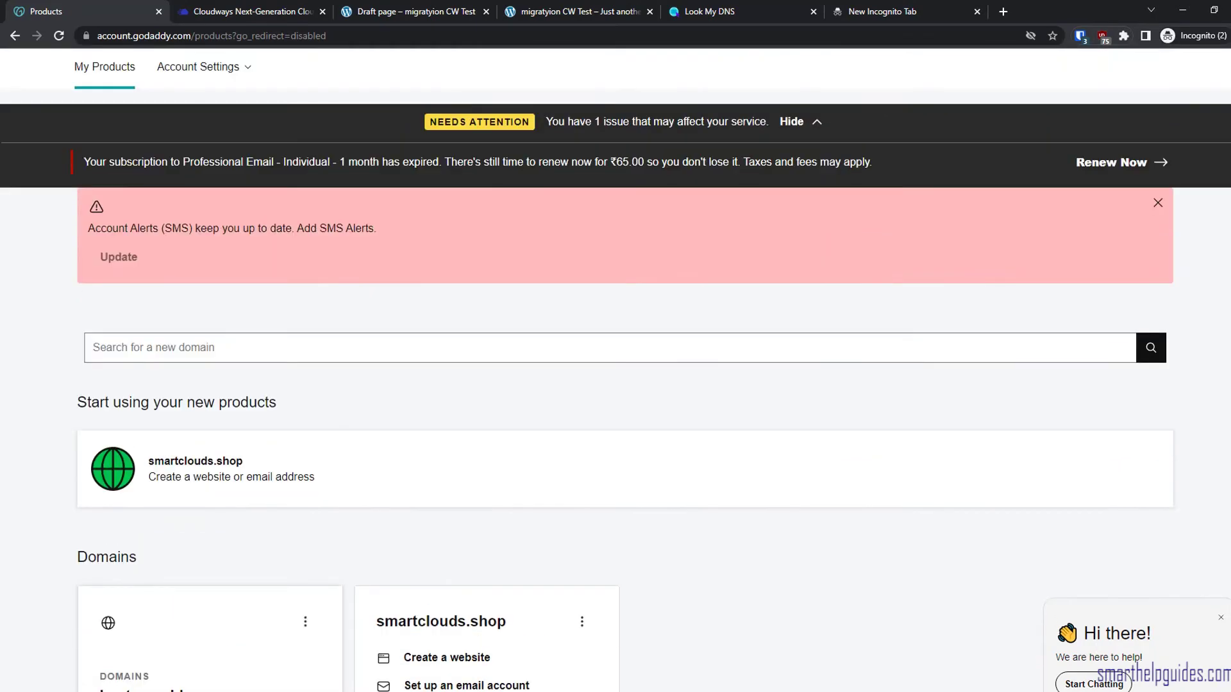
pyautogui.scroll(-1, 615, 370)
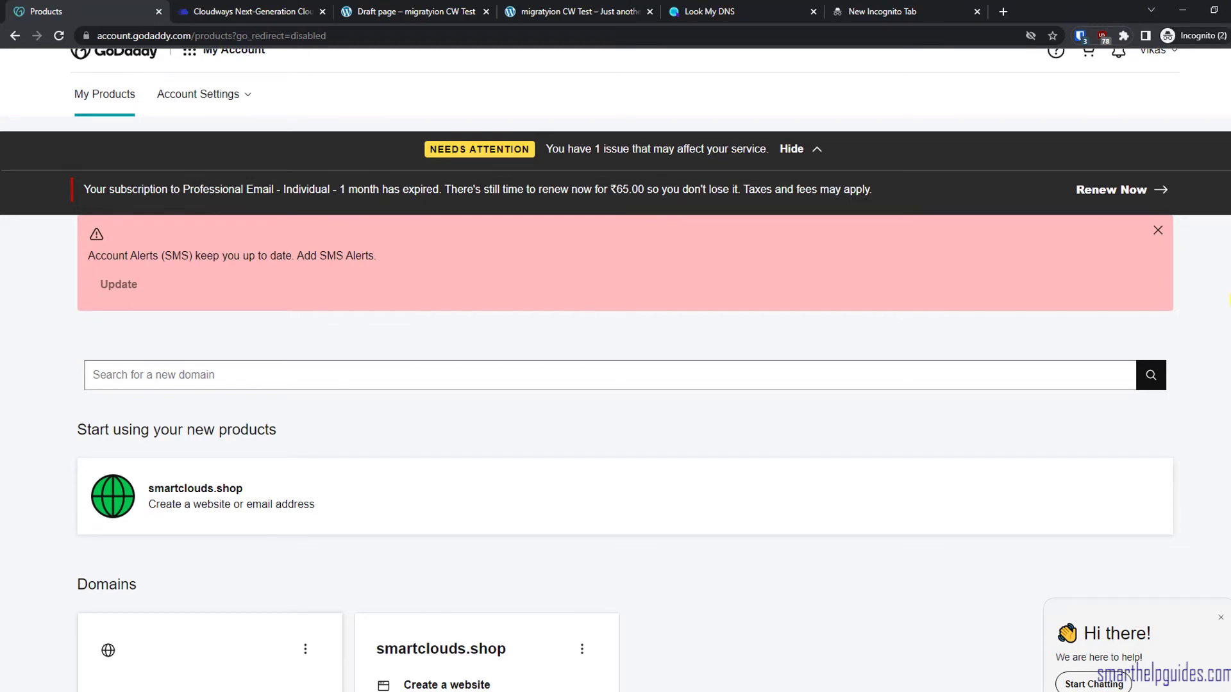
pyautogui.click(341, 375)
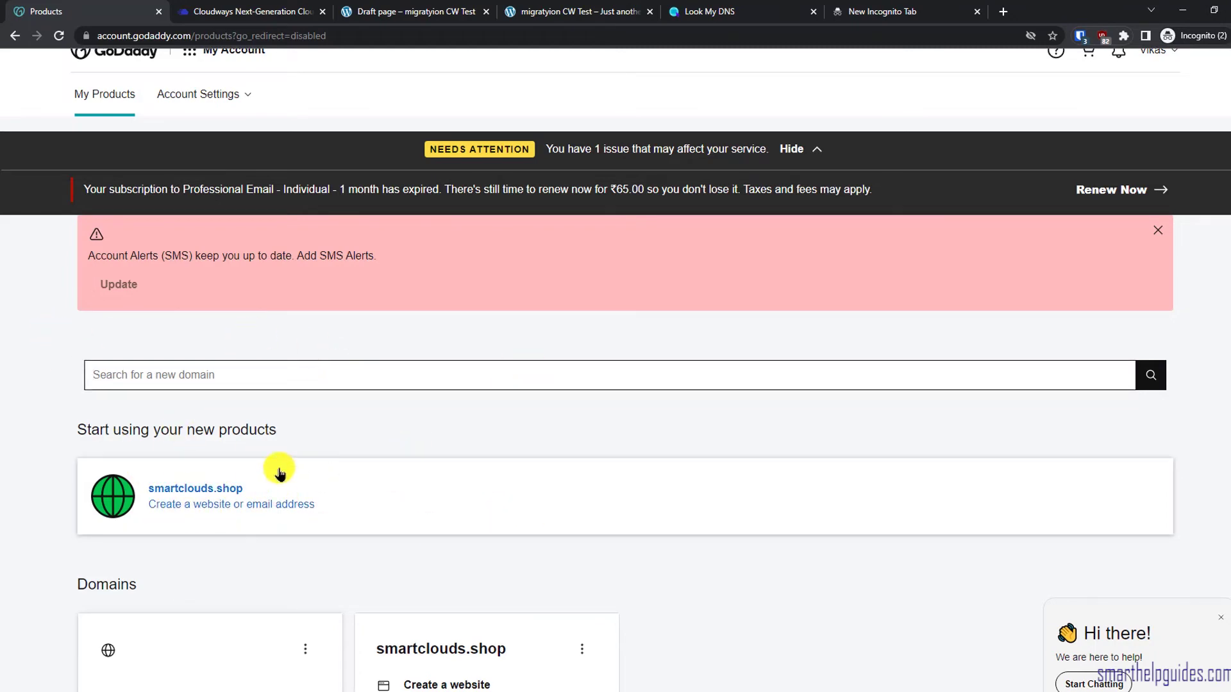
# Step: Go through the list of all domains to the smartclouds.shop settings and open its DNS management
pyautogui.click(455, 516)
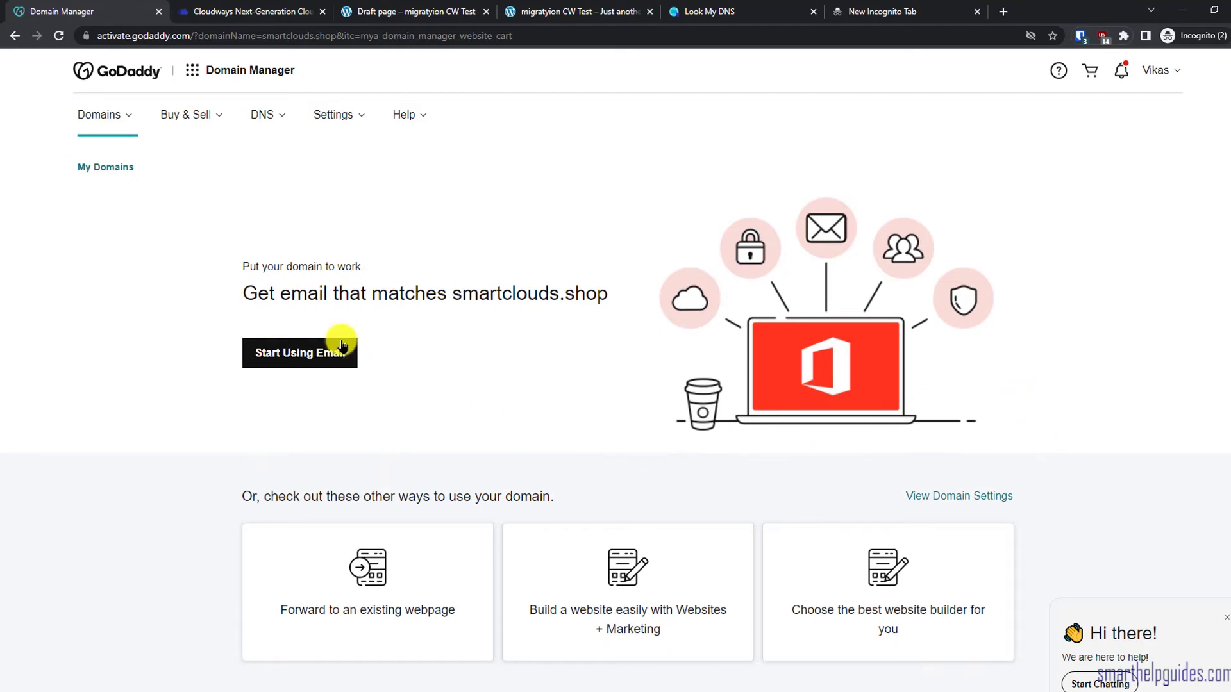
pyautogui.click(117, 117)
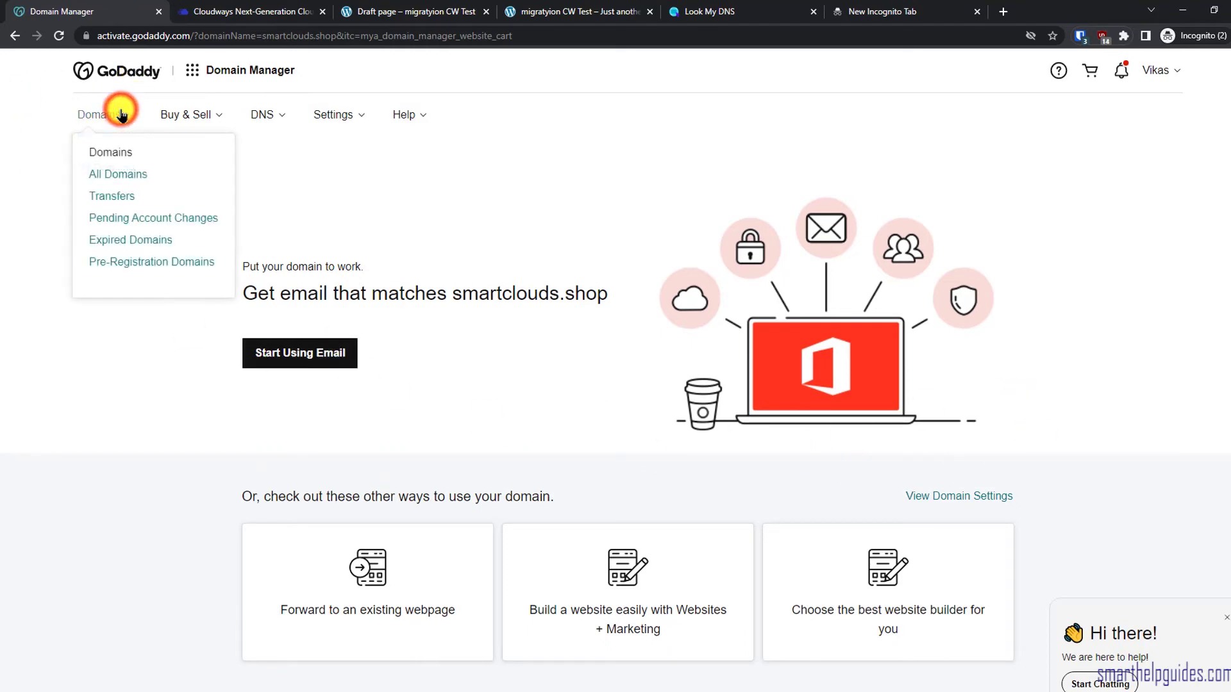
pyautogui.click(119, 175)
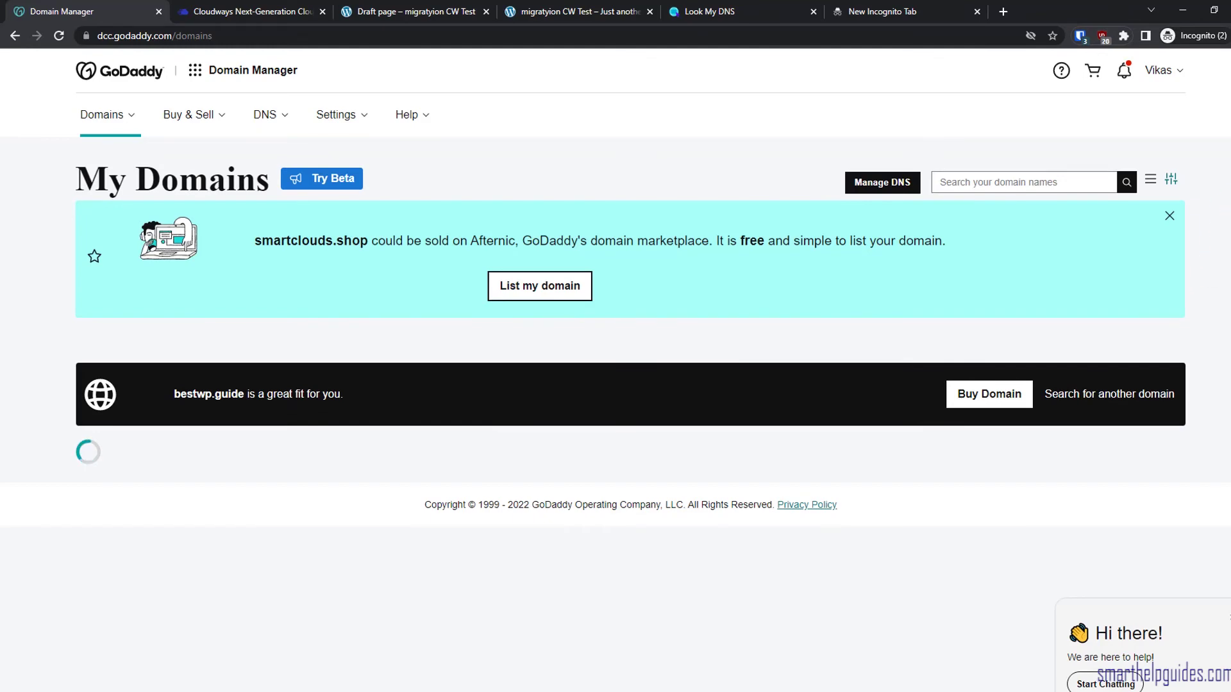
pyautogui.scroll(-2, 615, 372)
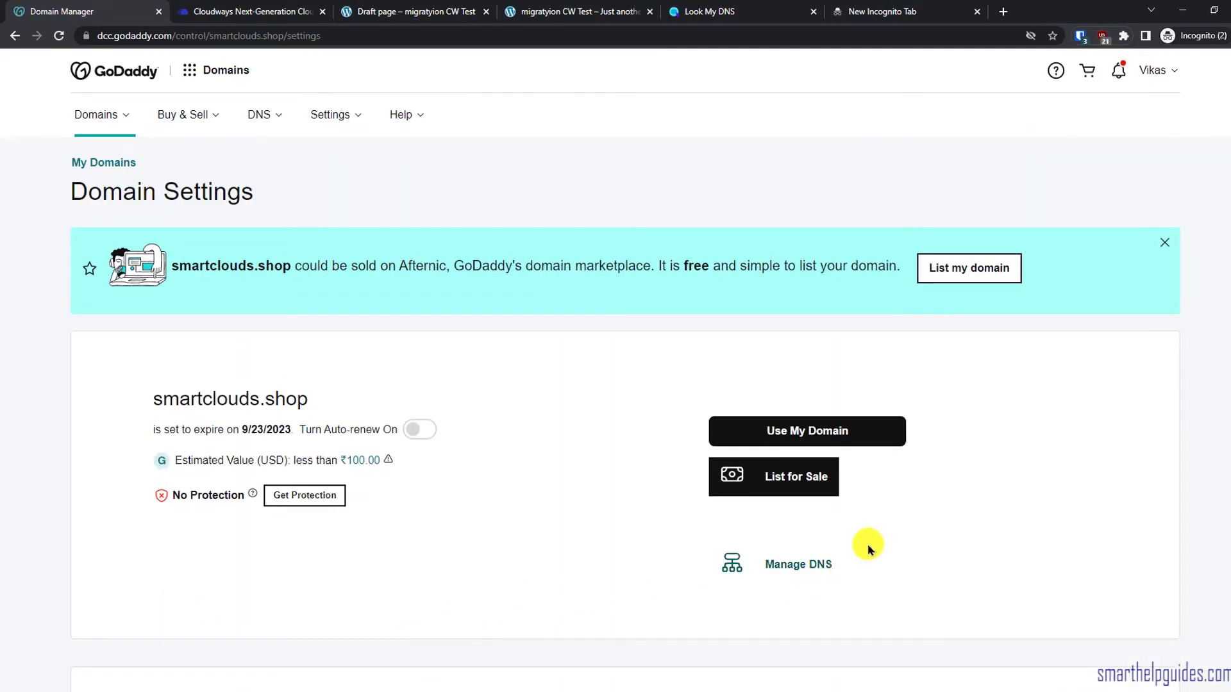
pyautogui.click(817, 573)
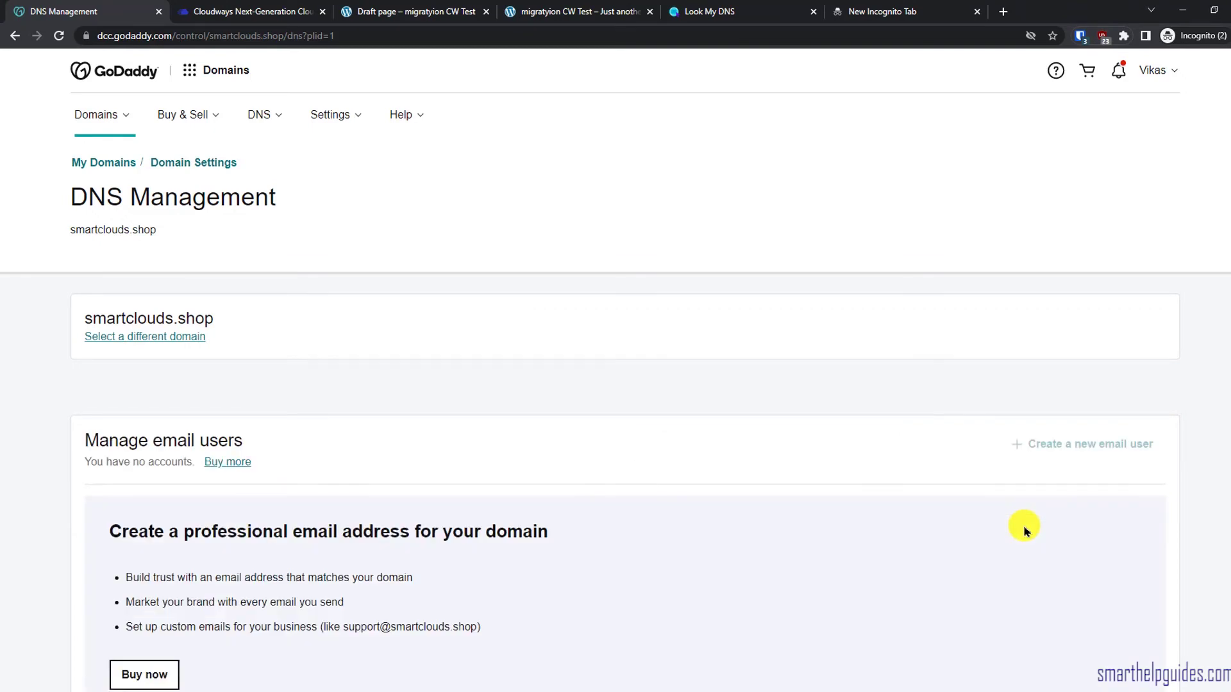
# Step: Examine the DNS records and nameservers of smartclouds.shop, including the options for changing nameservers, without editing them
pyautogui.scroll(-10, 1201, 346)
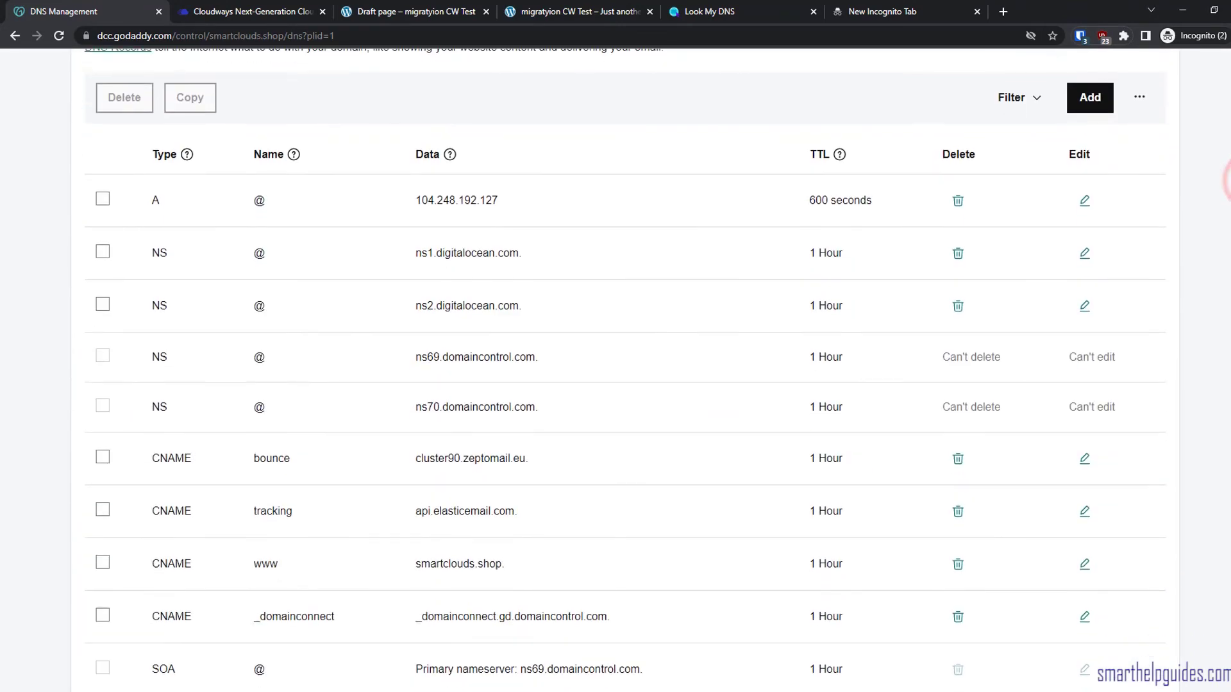
pyautogui.scroll(-1, 615, 370)
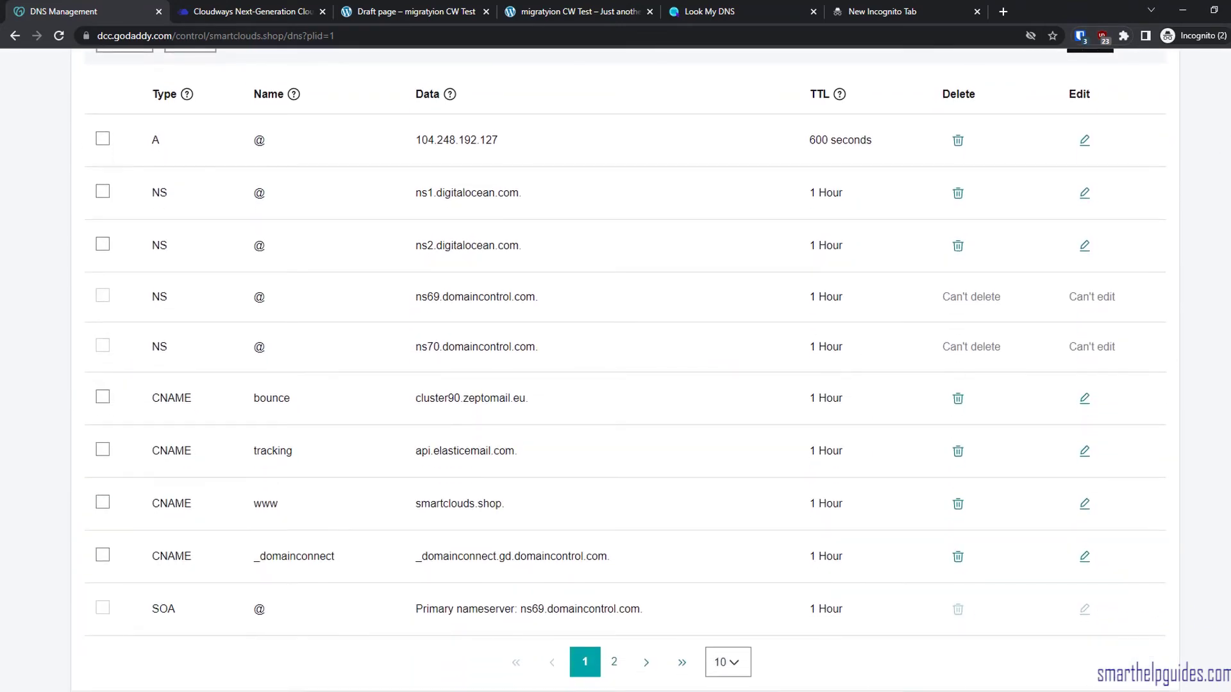
pyautogui.scroll(-1, 615, 370)
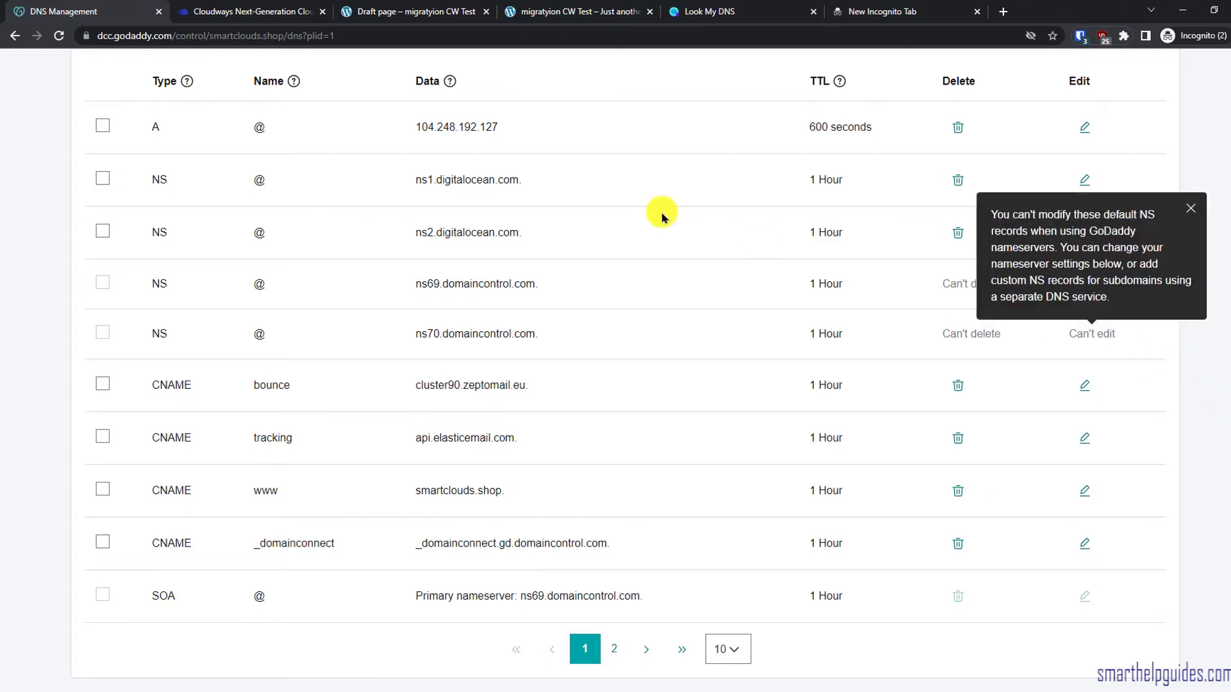
pyautogui.scroll(3, 1228, 425)
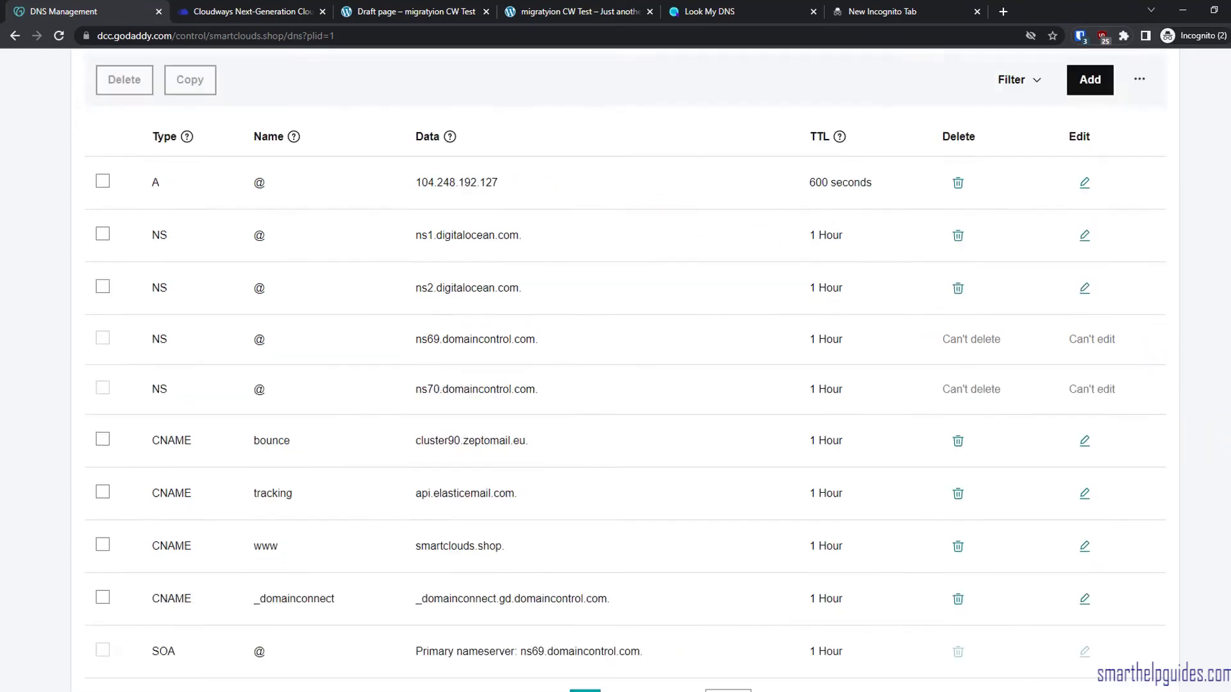
pyautogui.scroll(-2, 1227, 424)
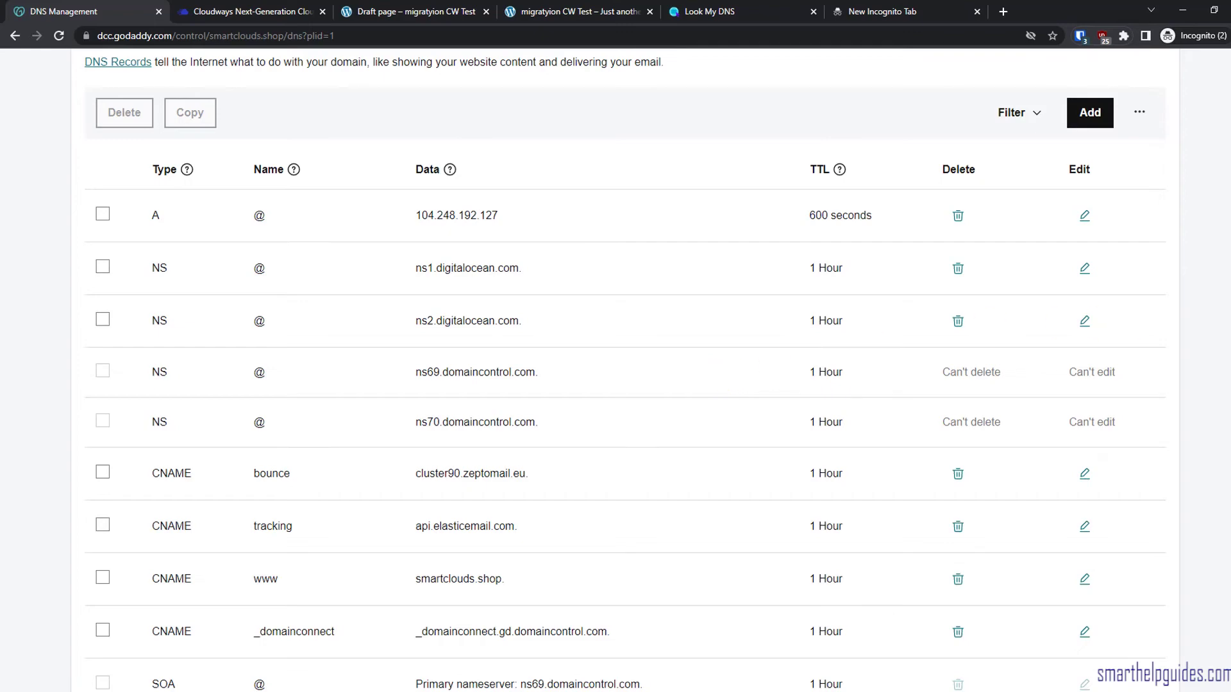
pyautogui.scroll(-10, 1225, 346)
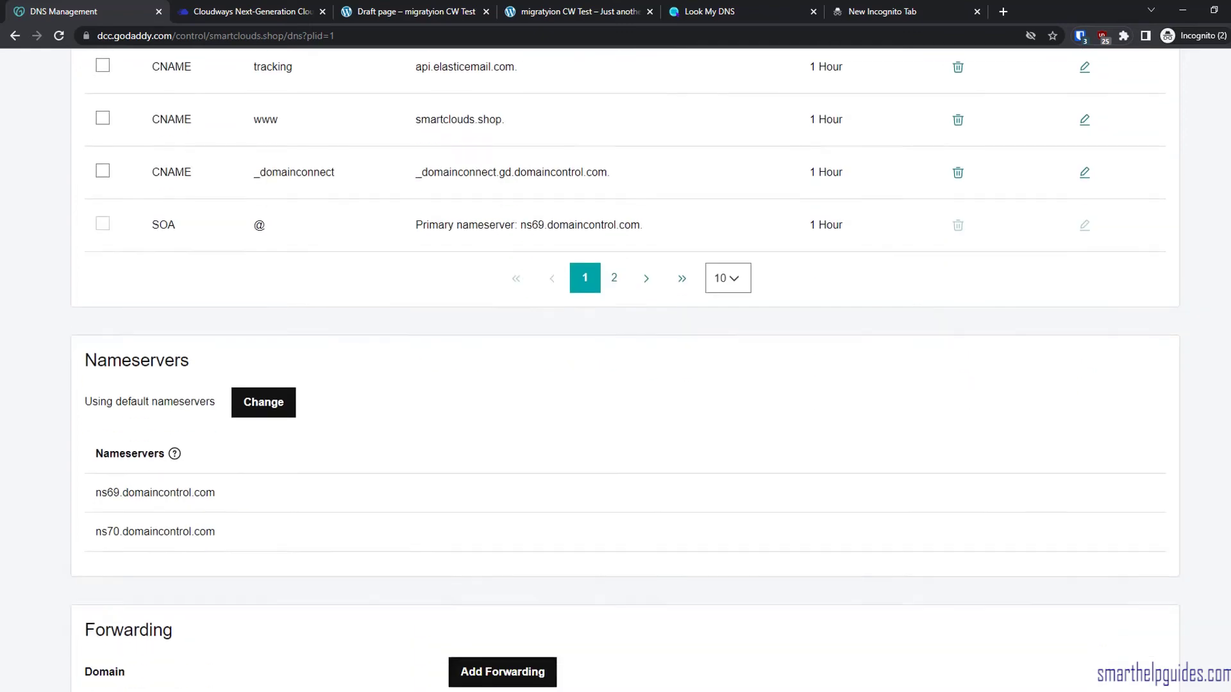
pyautogui.moveTo(139, 258)
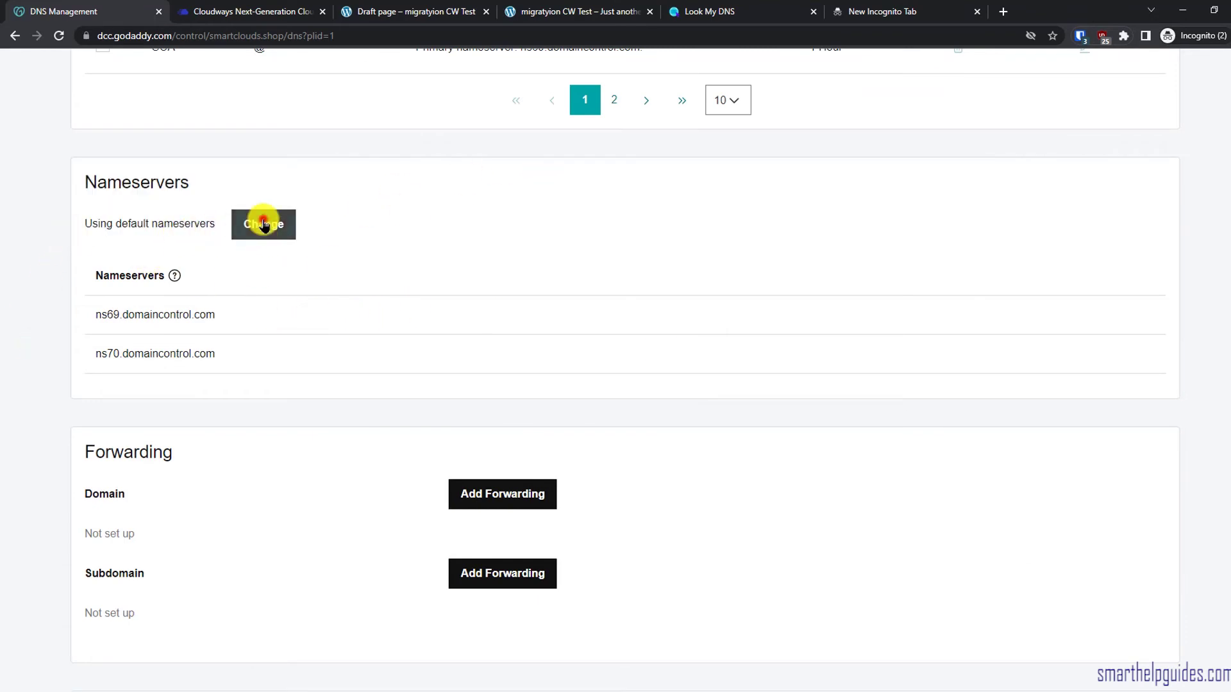
pyautogui.click(264, 225)
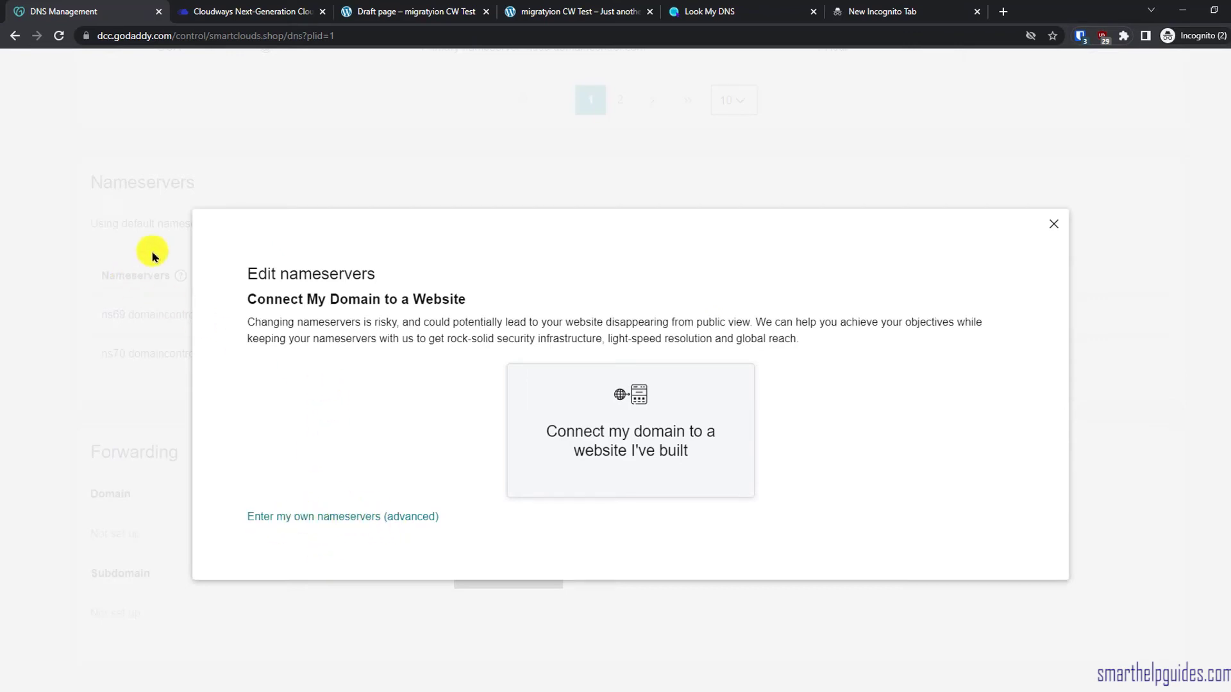
pyautogui.click(1053, 224)
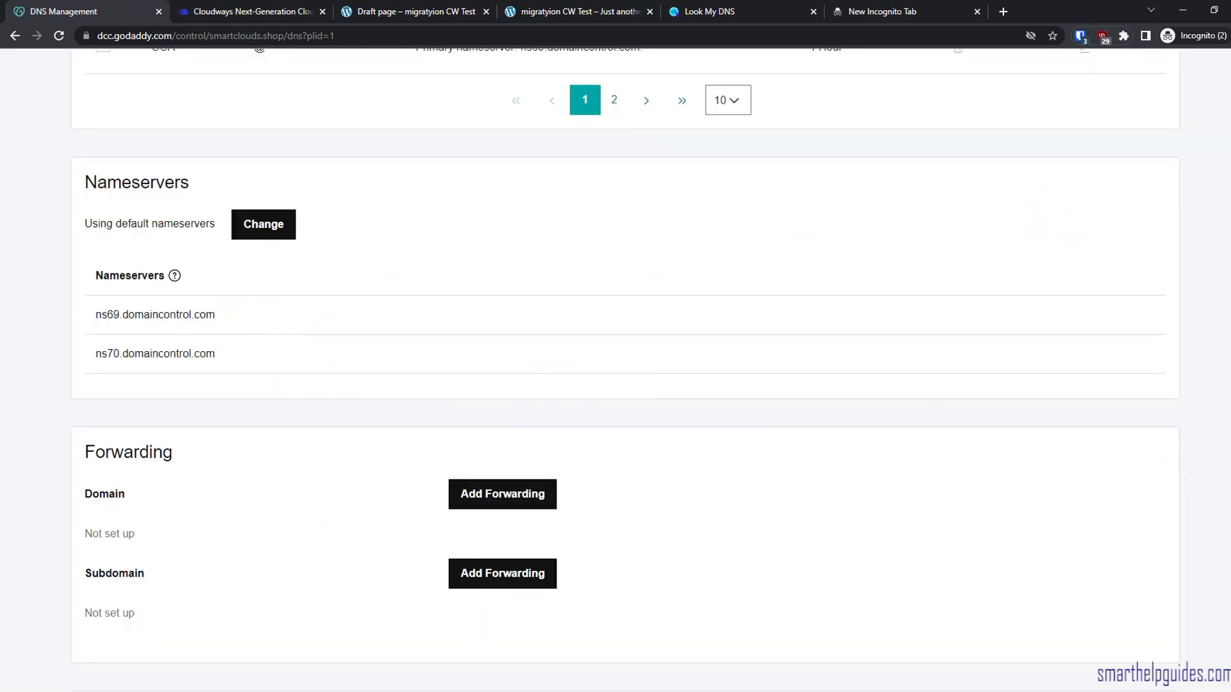
# Step: Edit the @ A record and replace its value with the Cloudways server's public IP, 146.190.230.121
pyautogui.scroll(13, 616, 359)
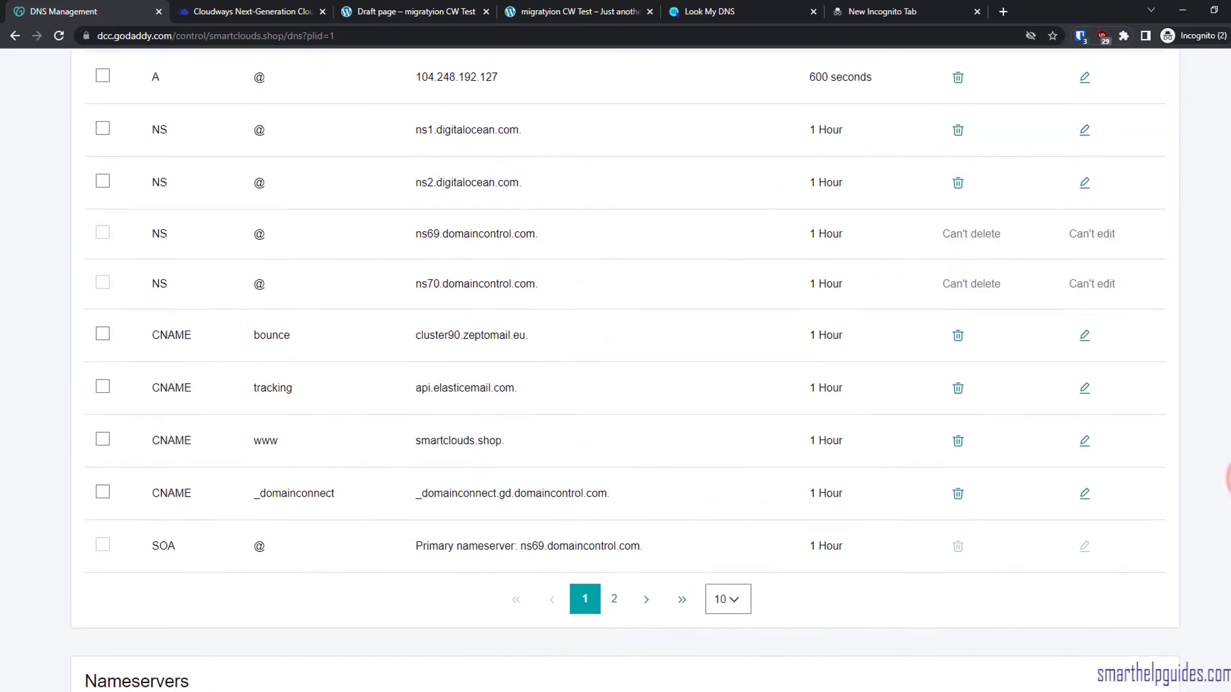
pyautogui.scroll(-3, 625, 370)
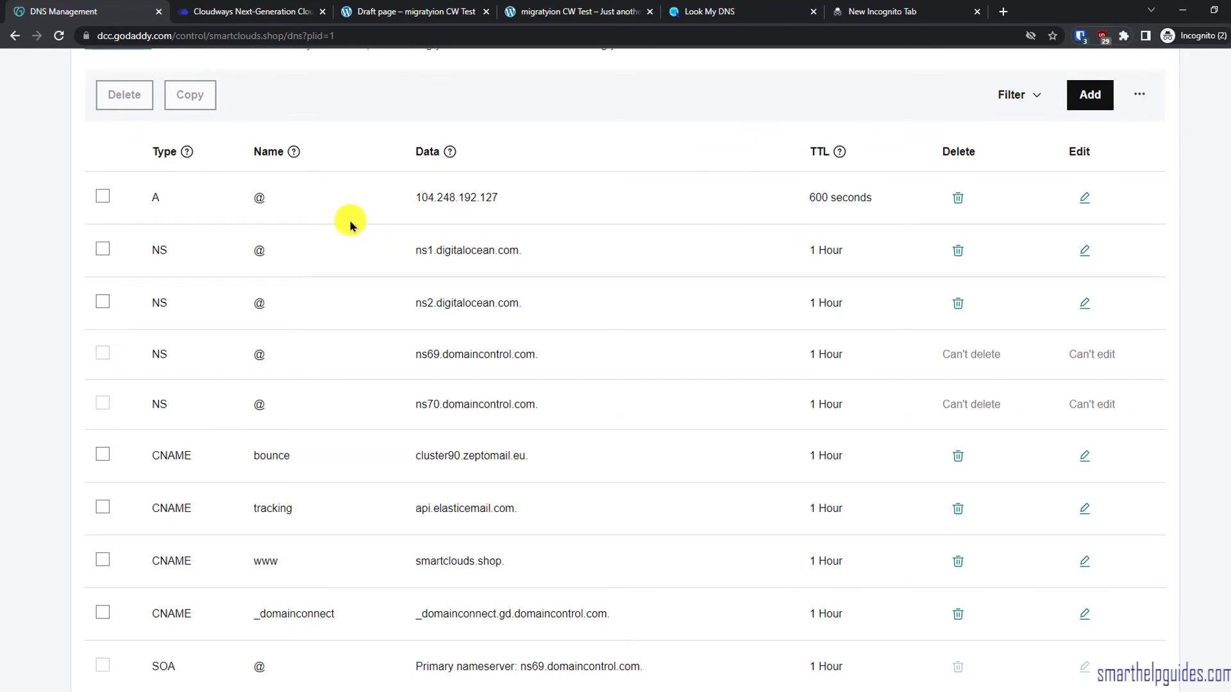
pyautogui.click(1085, 198)
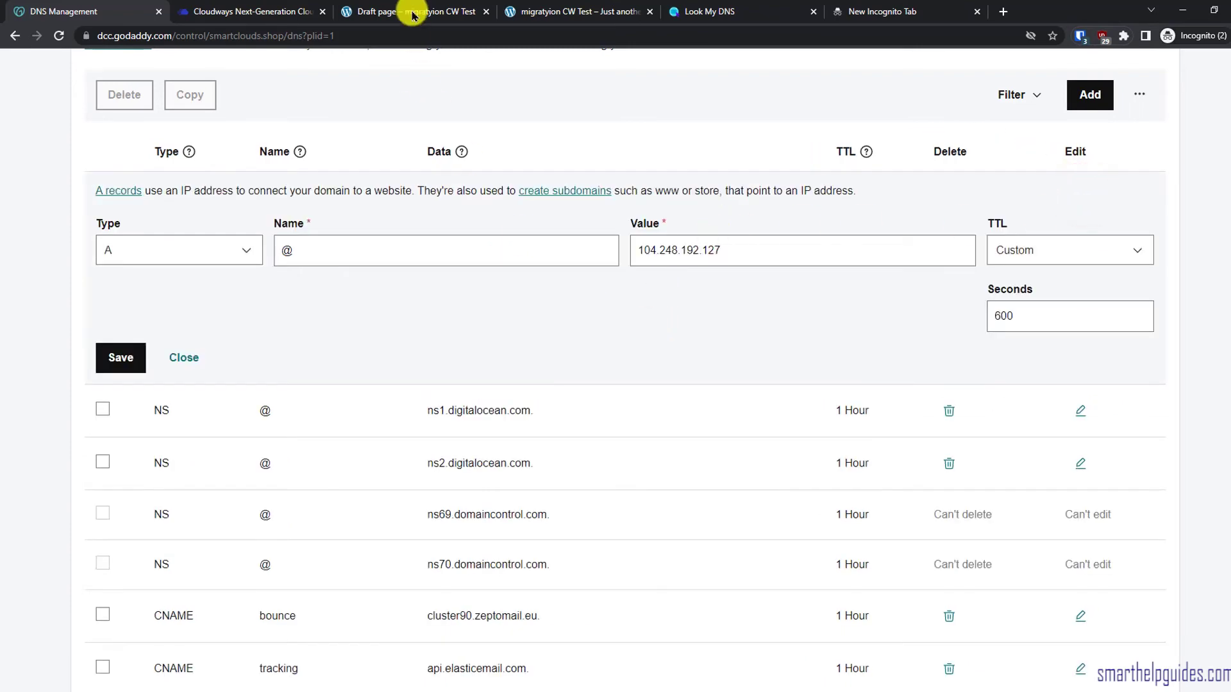
pyautogui.click(262, 11)
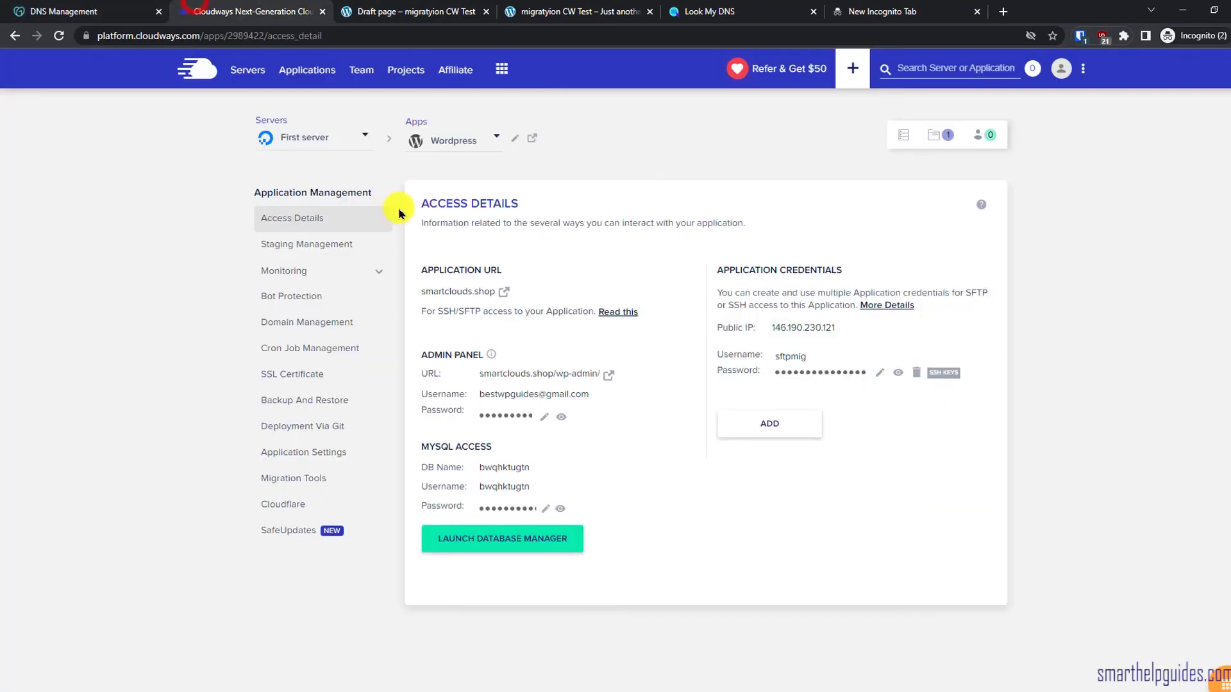
pyautogui.click(798, 326)
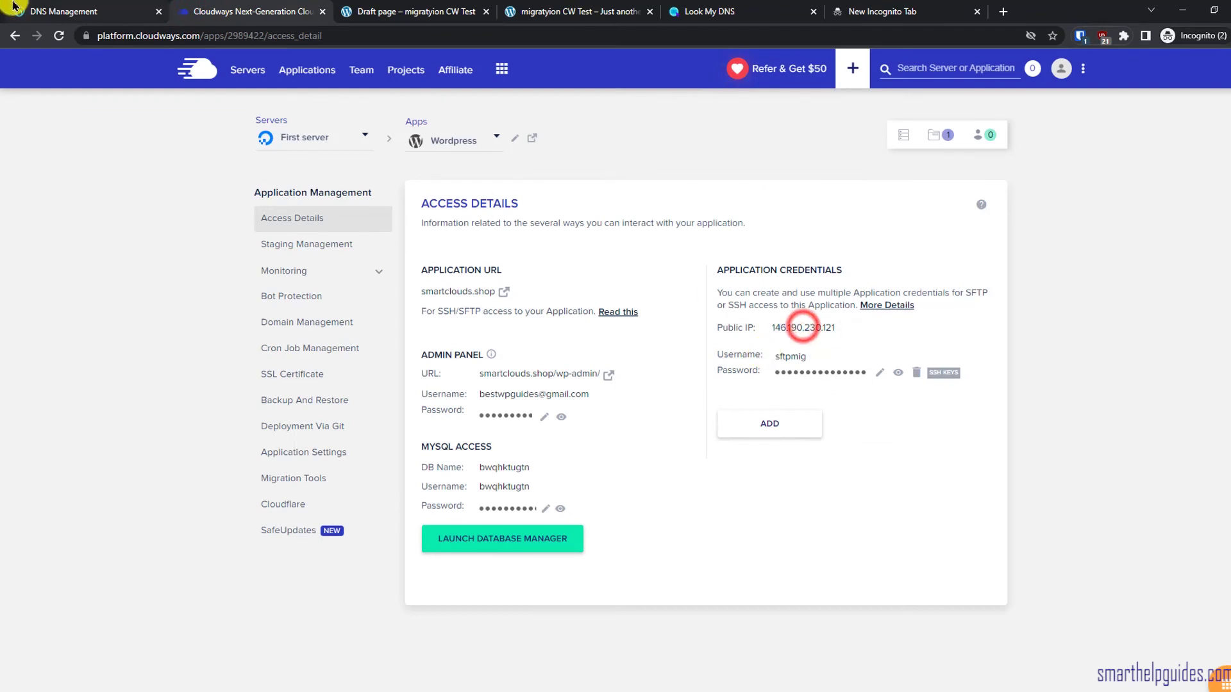
pyautogui.click(61, 11)
pyautogui.tripleClick(737, 252)
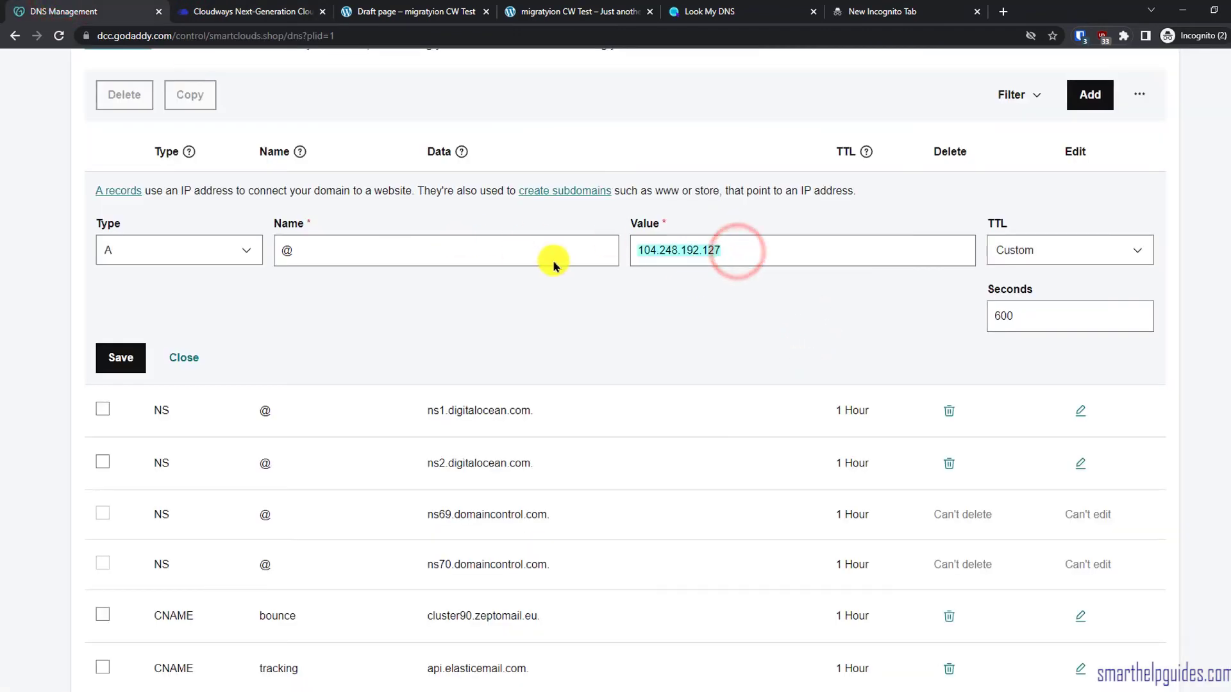
pyautogui.write('146.190.230.121')
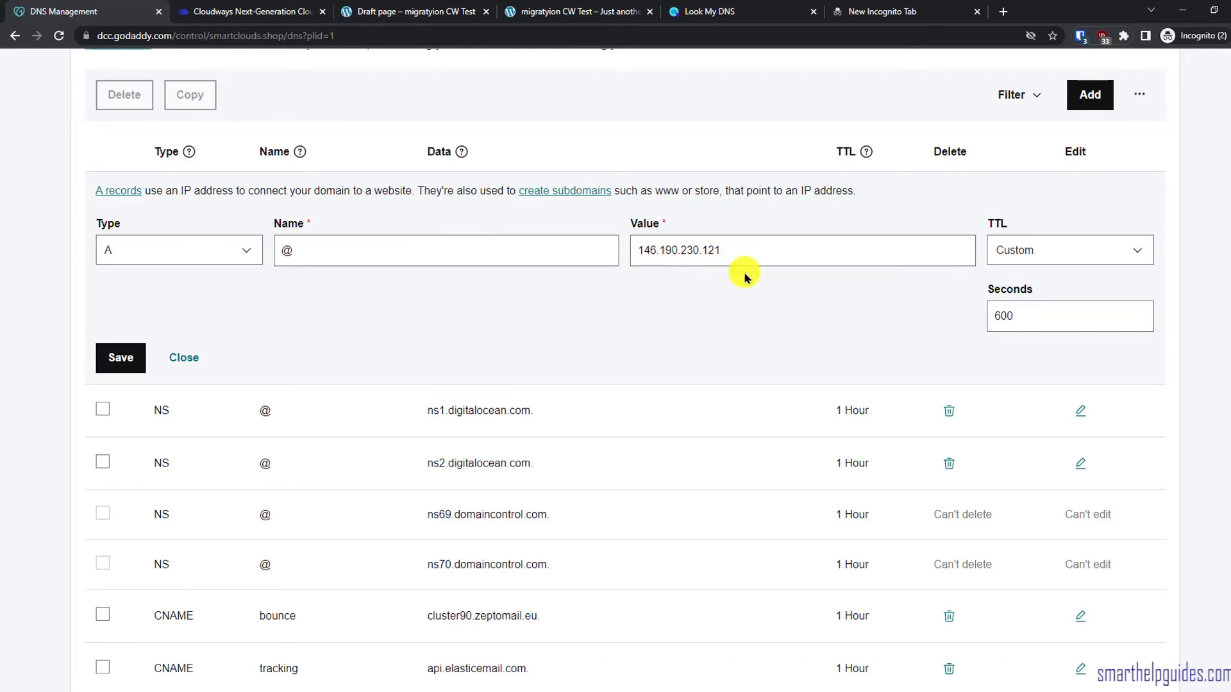
# Step: Recheck the public IP in Cloudways, save the edited A record in GoDaddy and review the DNS record list
pyautogui.click(240, 8)
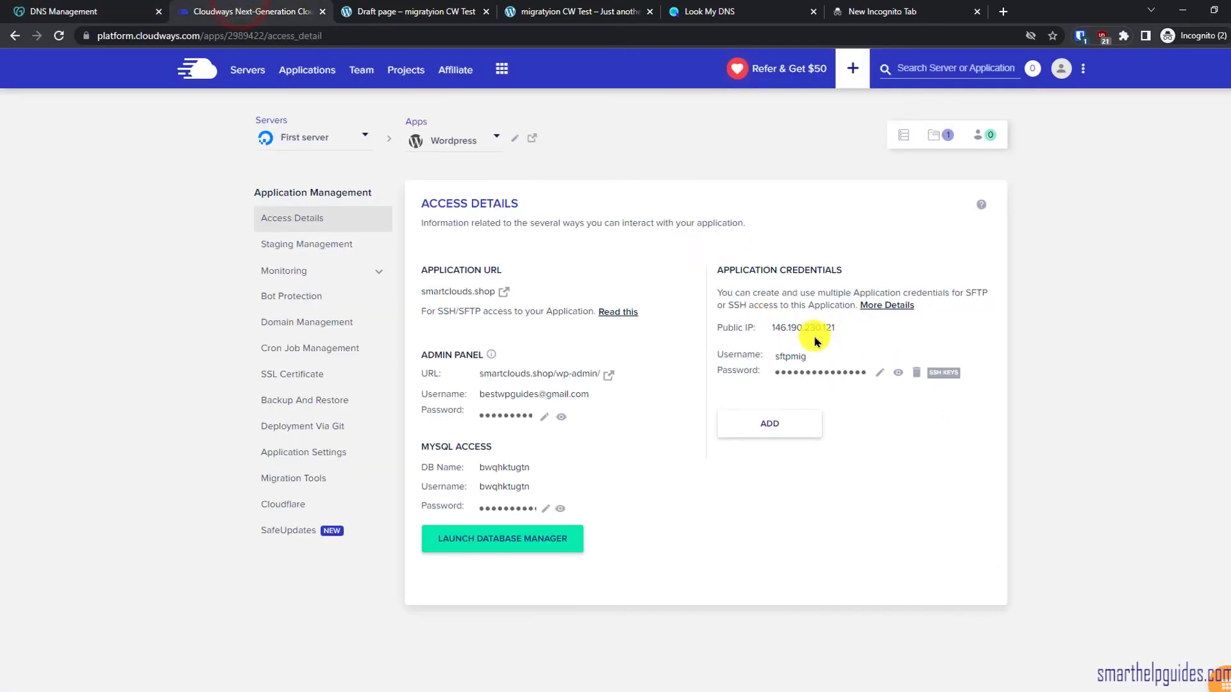
pyautogui.click(130, 9)
pyautogui.click(120, 357)
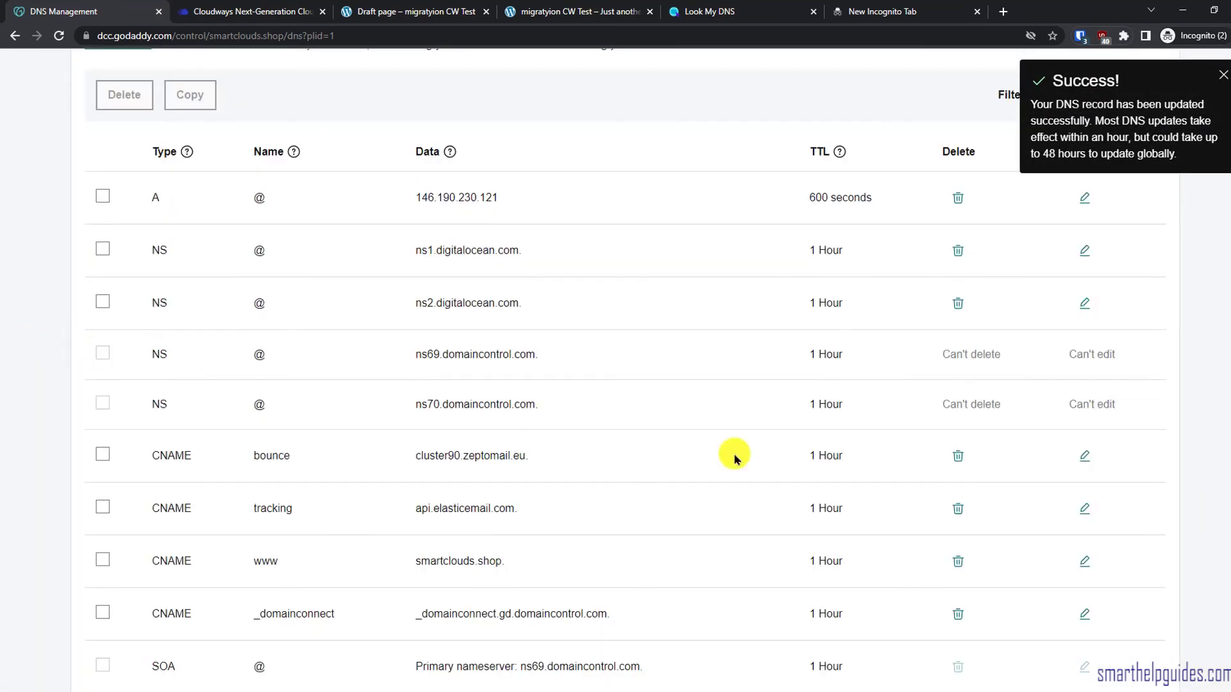
pyautogui.scroll(5, 1210, 407)
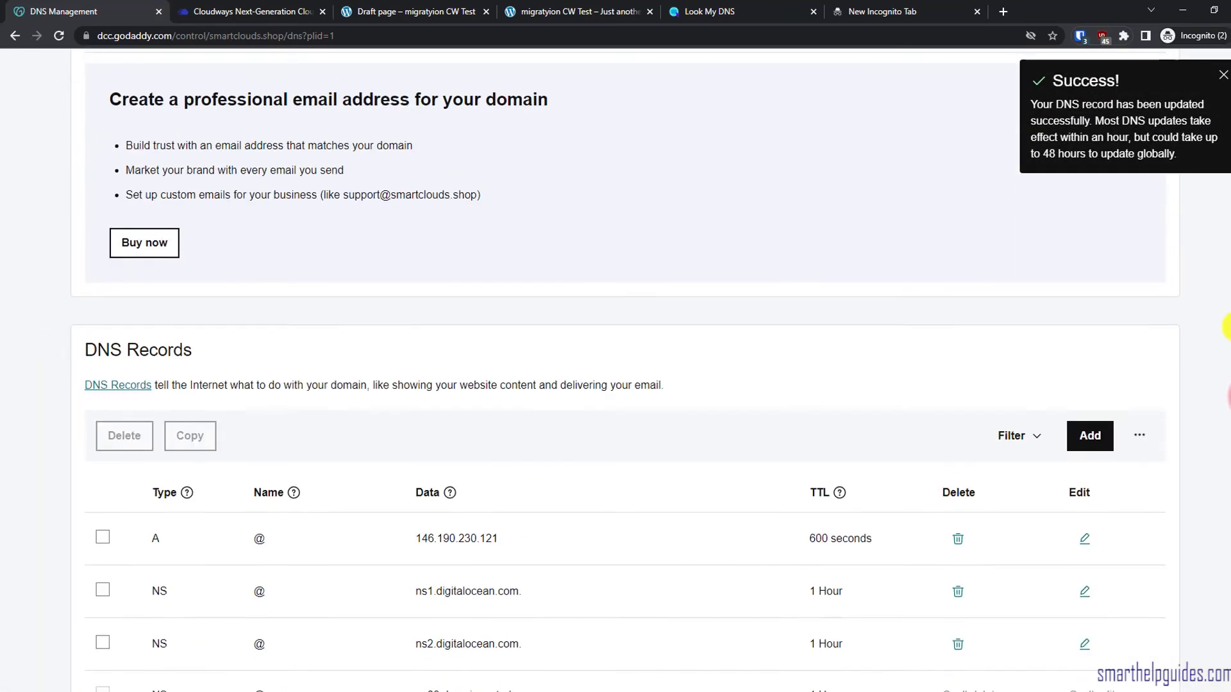
pyautogui.scroll(-6, 1210, 407)
pyautogui.scroll(1, 1211, 407)
pyautogui.scroll(-1, 1211, 407)
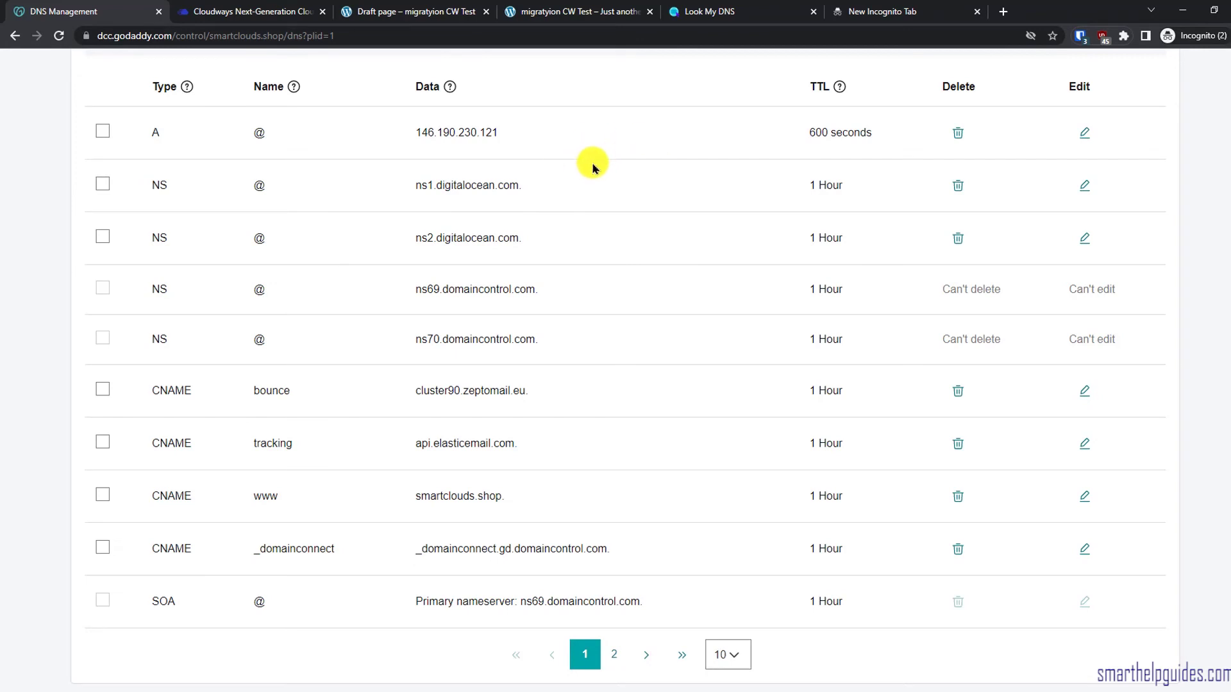
# Step: Switch to Look My DNS, look up the A records of smartclouds.shop again and return to Cloudways
pyautogui.click(734, 11)
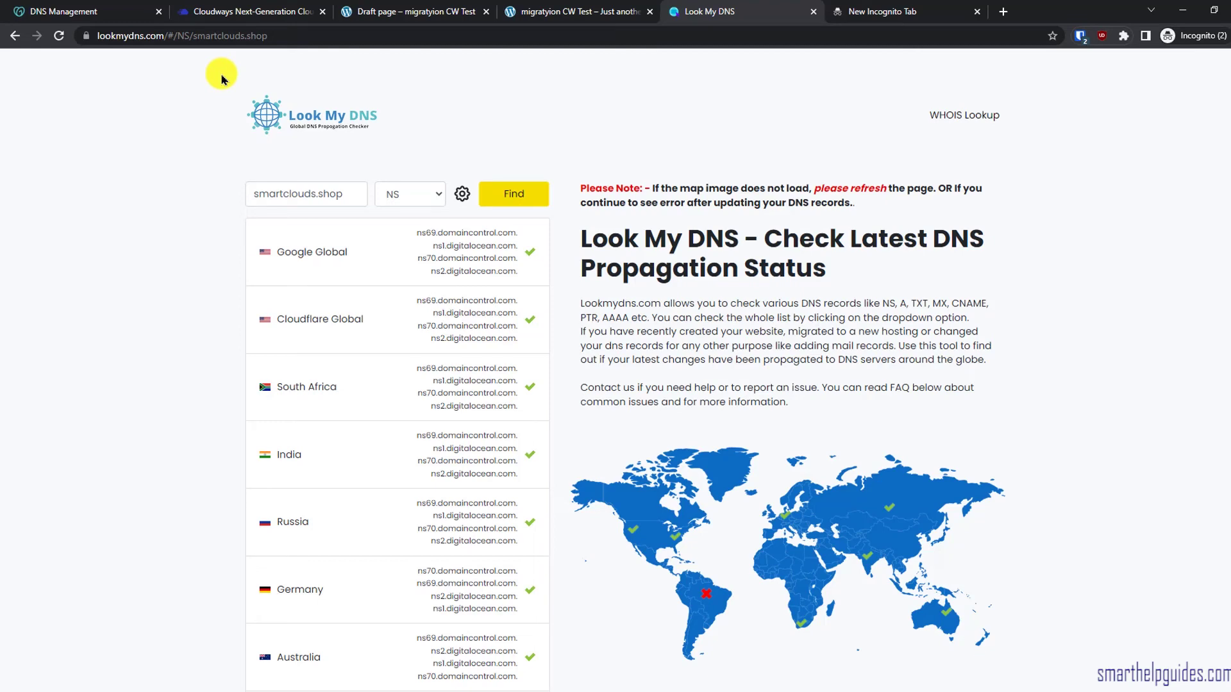
pyautogui.click(403, 194)
pyautogui.click(397, 216)
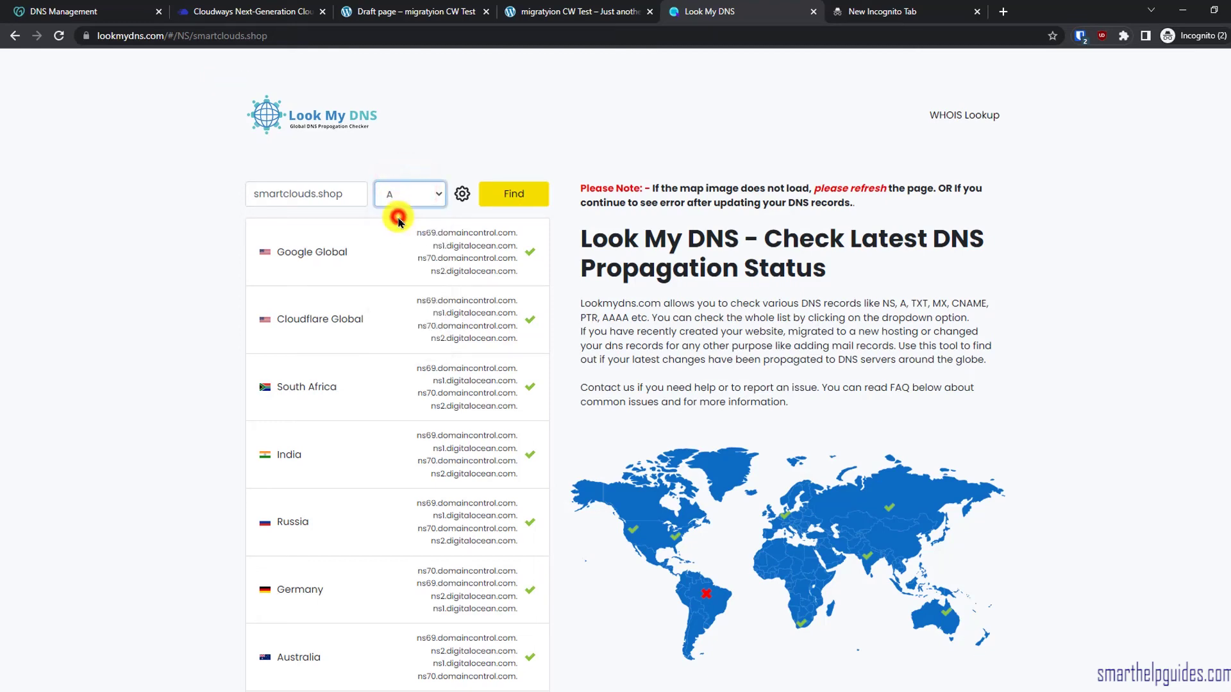
pyautogui.click(513, 196)
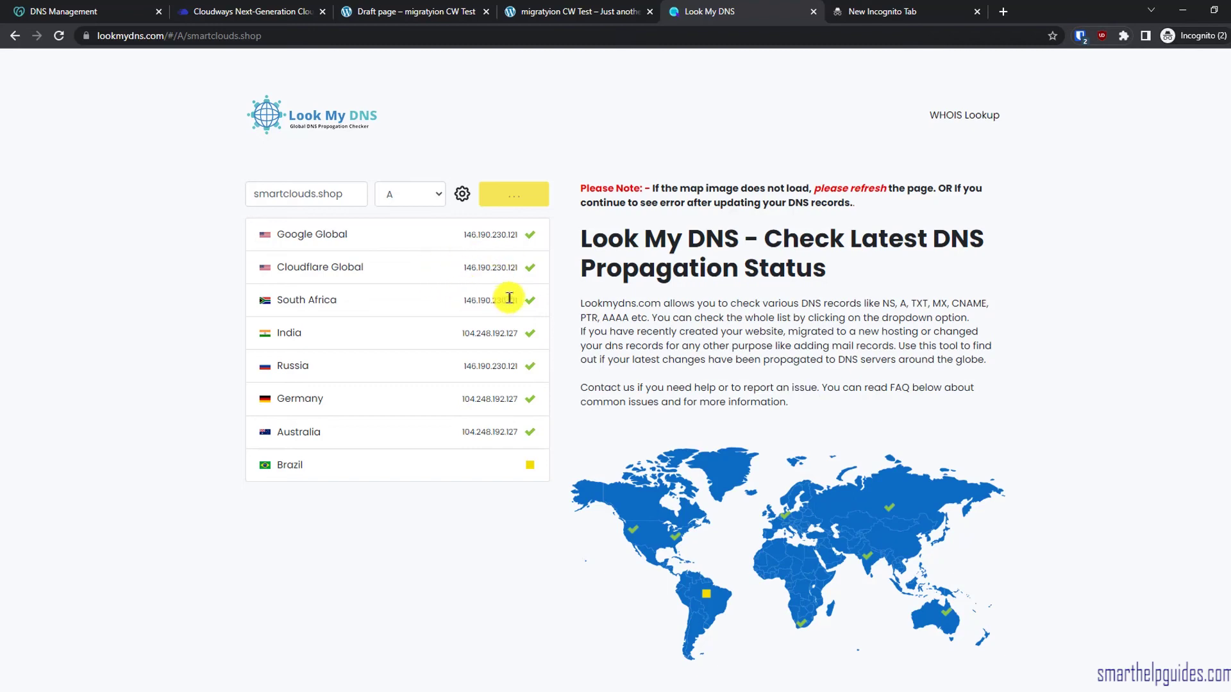
pyautogui.click(247, 12)
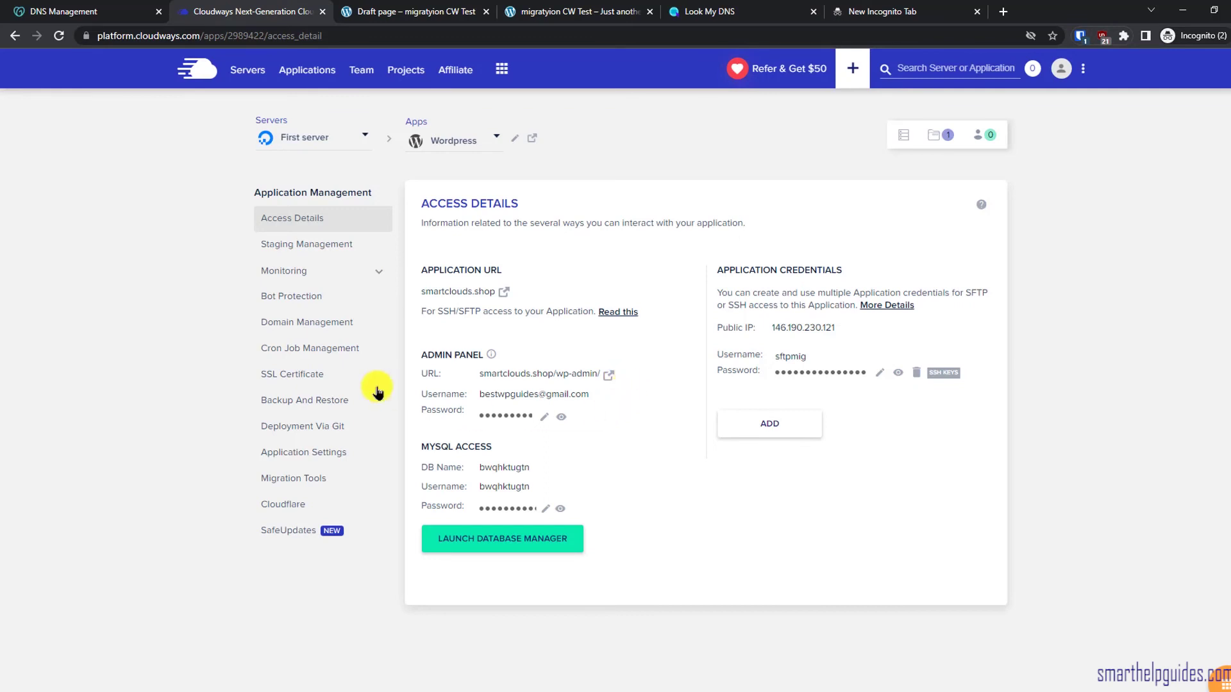
# Step: Open the smartclouds.shop WordPress admin from Cloudways, list all posts and reload the list
pyautogui.click(608, 374)
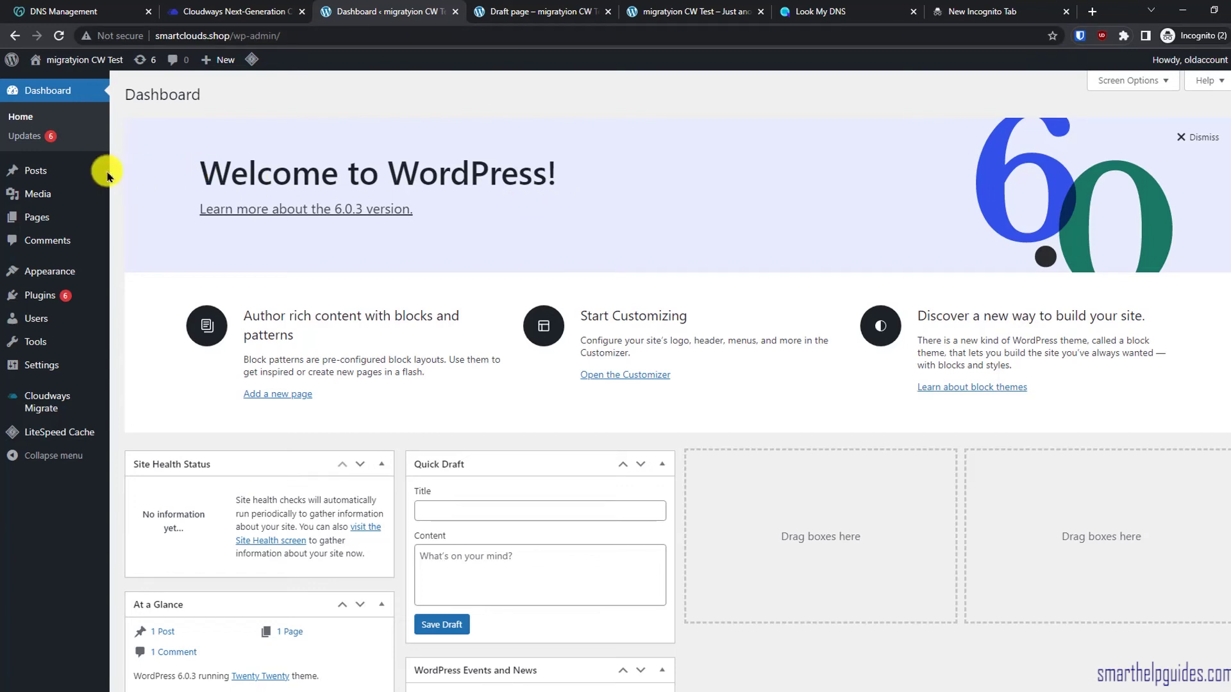
pyautogui.moveTo(55, 170)
pyautogui.click(140, 175)
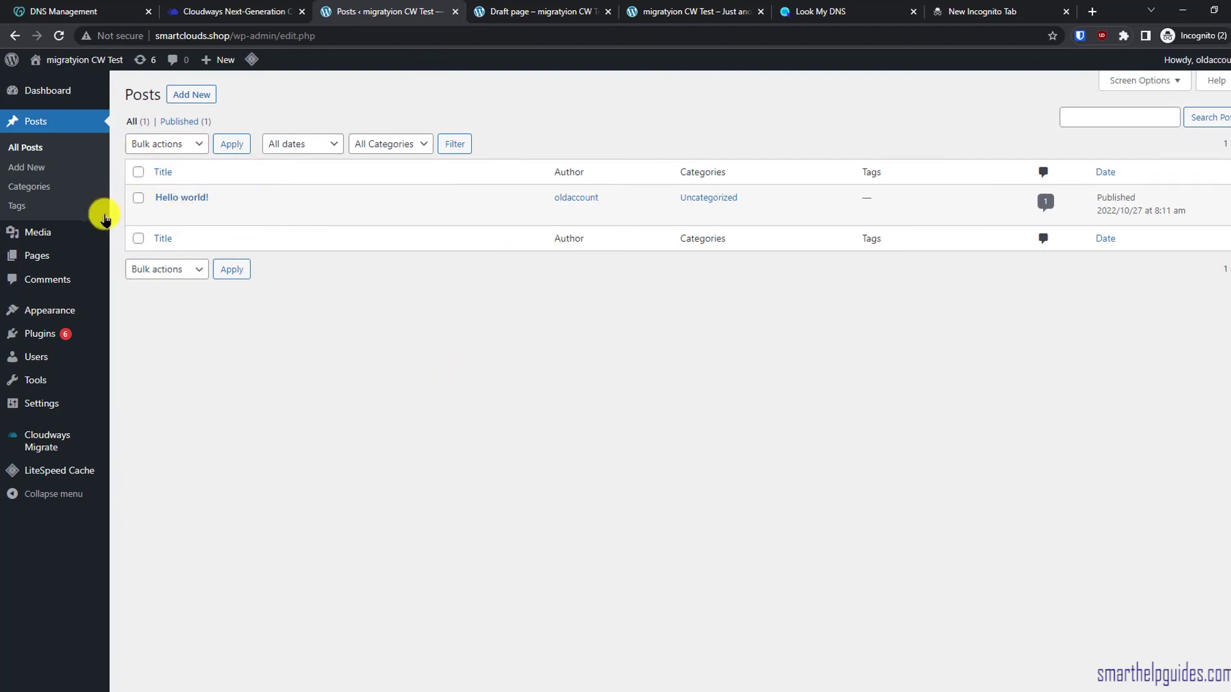
pyautogui.click(57, 37)
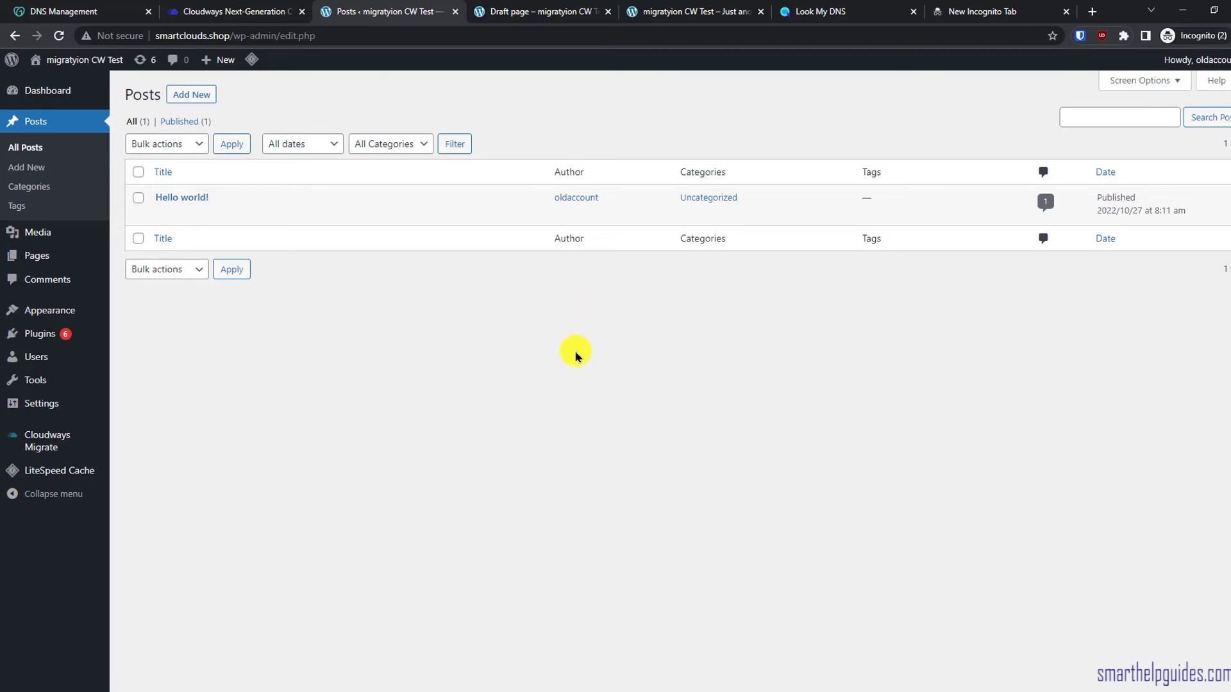
# Step: Inspect the posts page's network requests, reload it and check the remote address of the favicon.ico request
pyautogui.rightClick(561, 311)
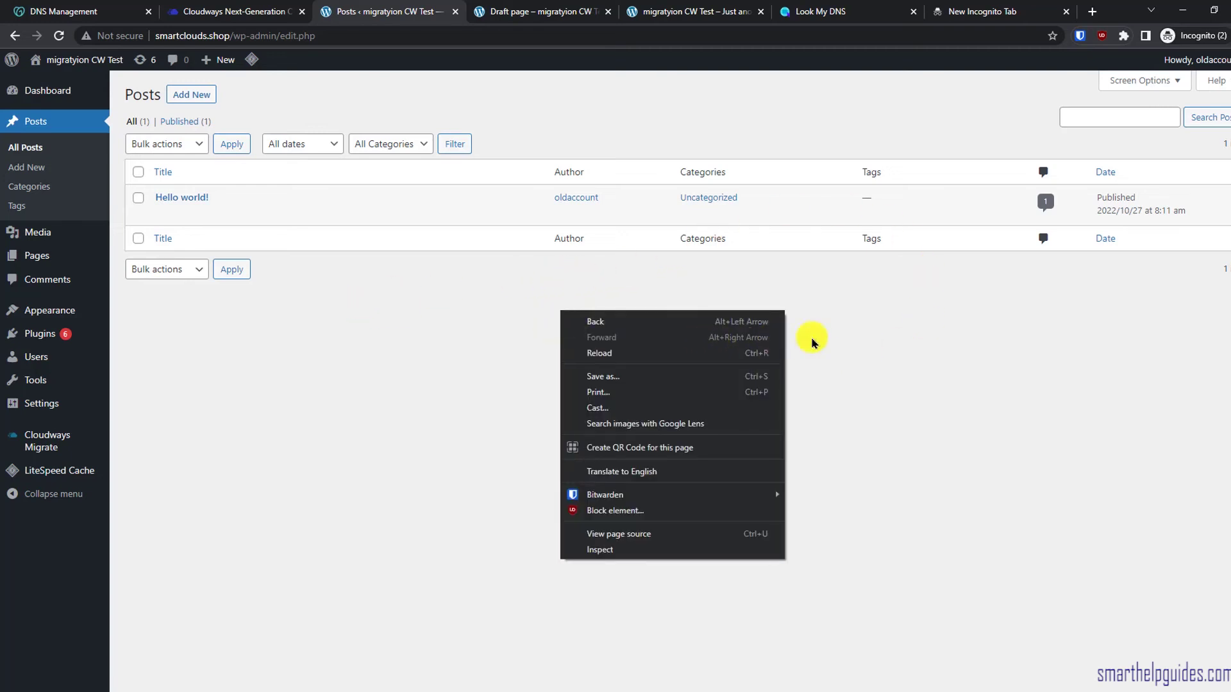
pyautogui.click(640, 550)
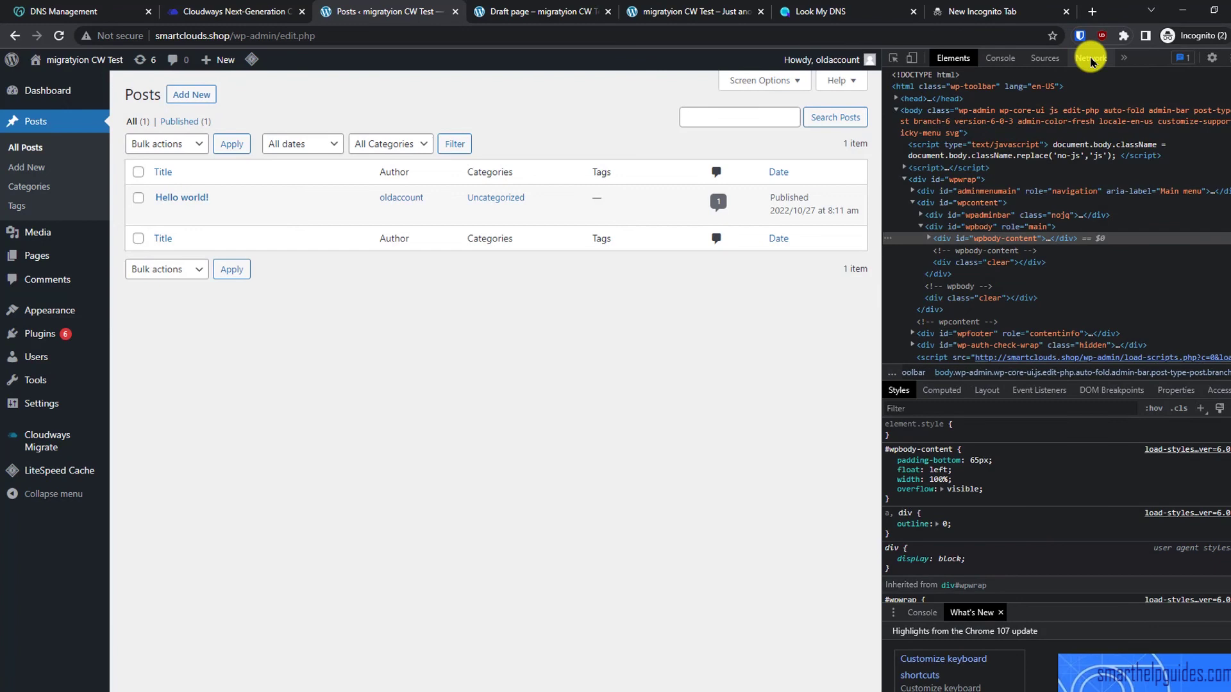
pyautogui.click(1091, 56)
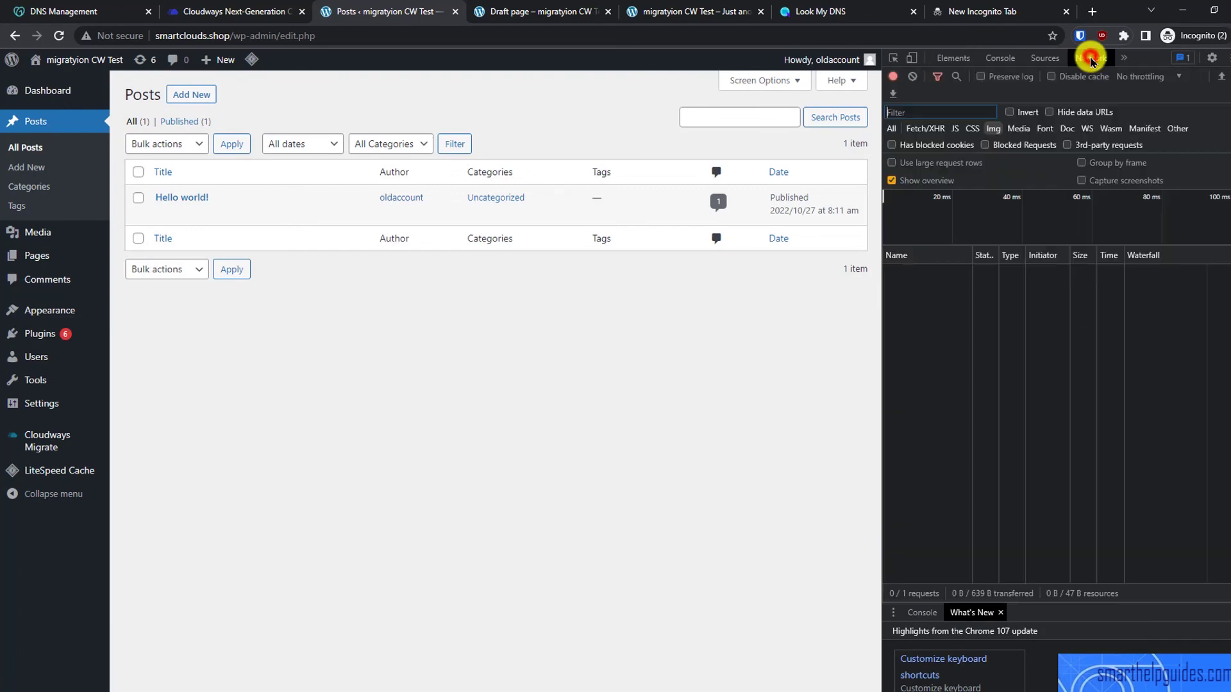
pyautogui.click(59, 35)
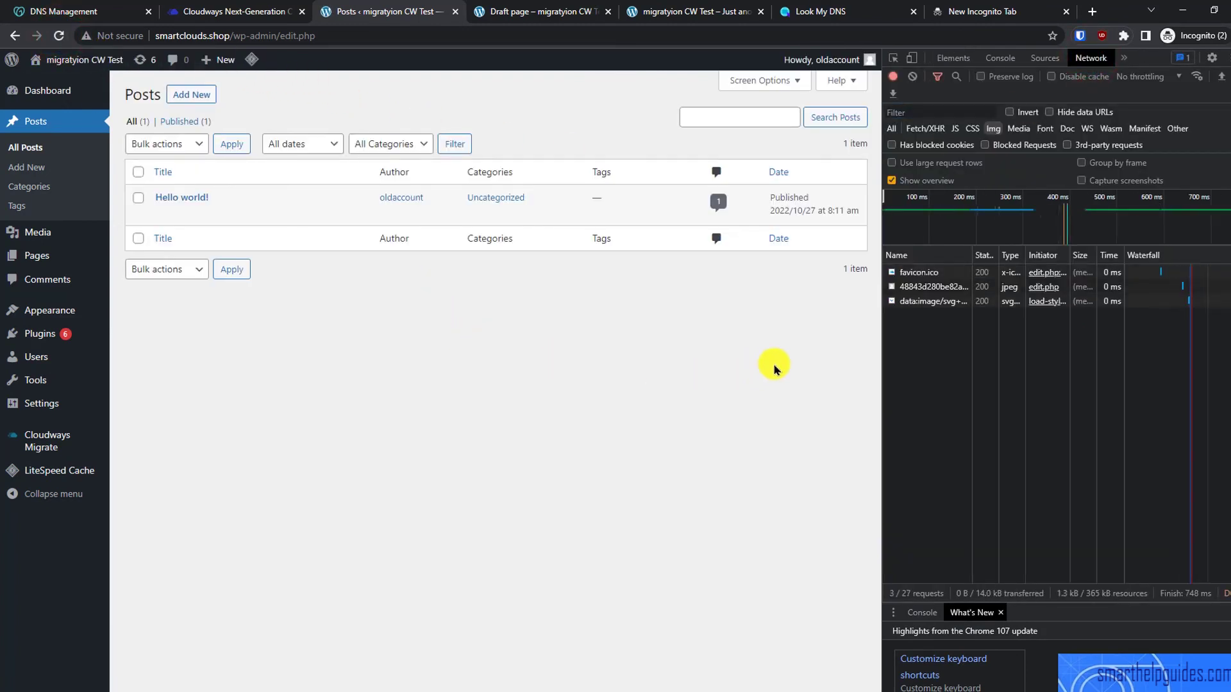
pyautogui.click(918, 272)
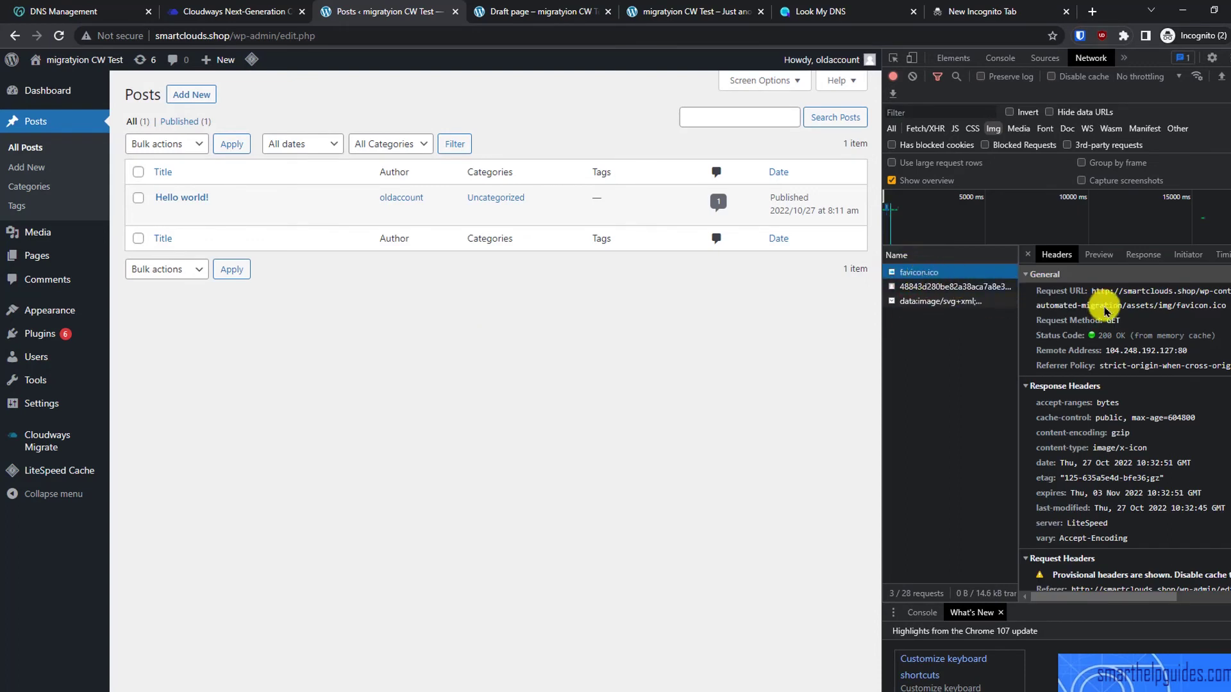
pyautogui.click(1110, 355)
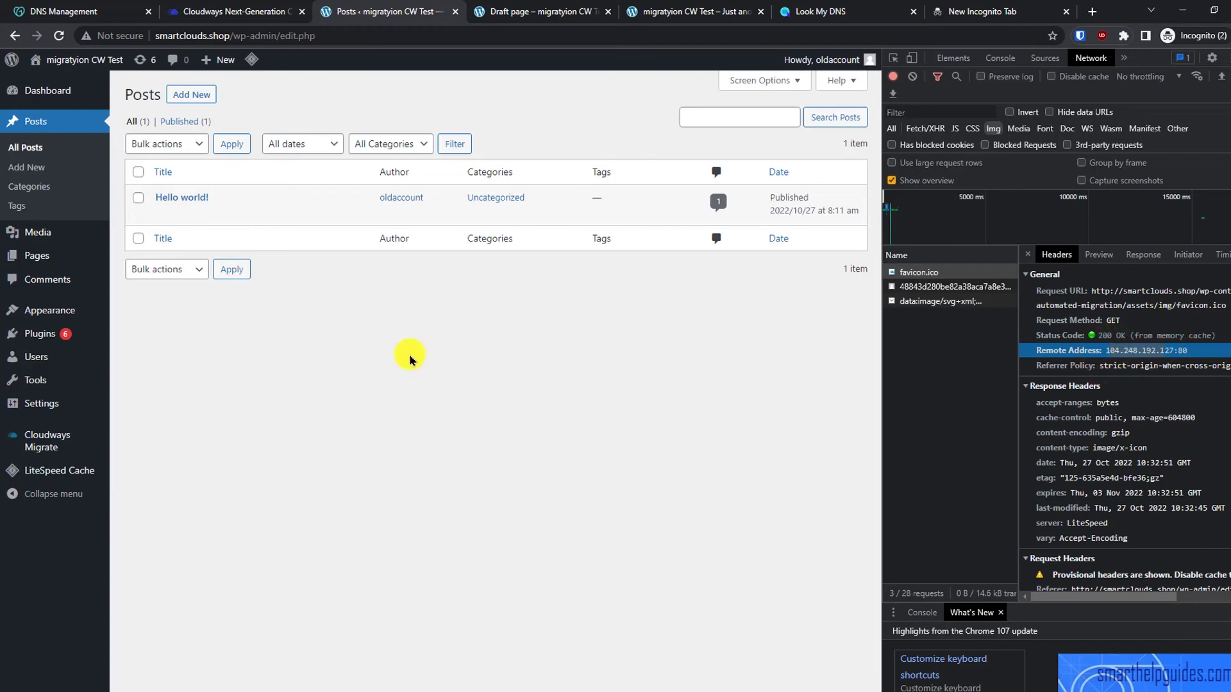
# Step: Switch to the InPrivate Edge window, check the remote addresses of several smartclouds.shop network requests and close the developer tools
pyautogui.click(638, 426)
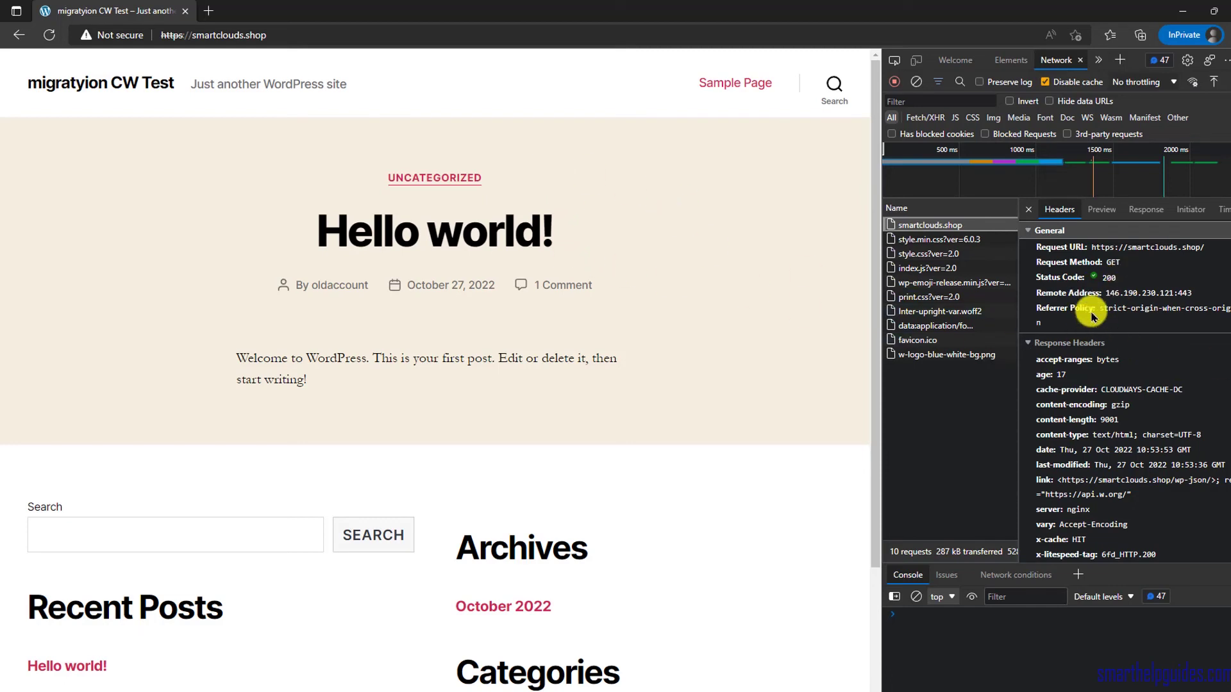
pyautogui.click(1110, 296)
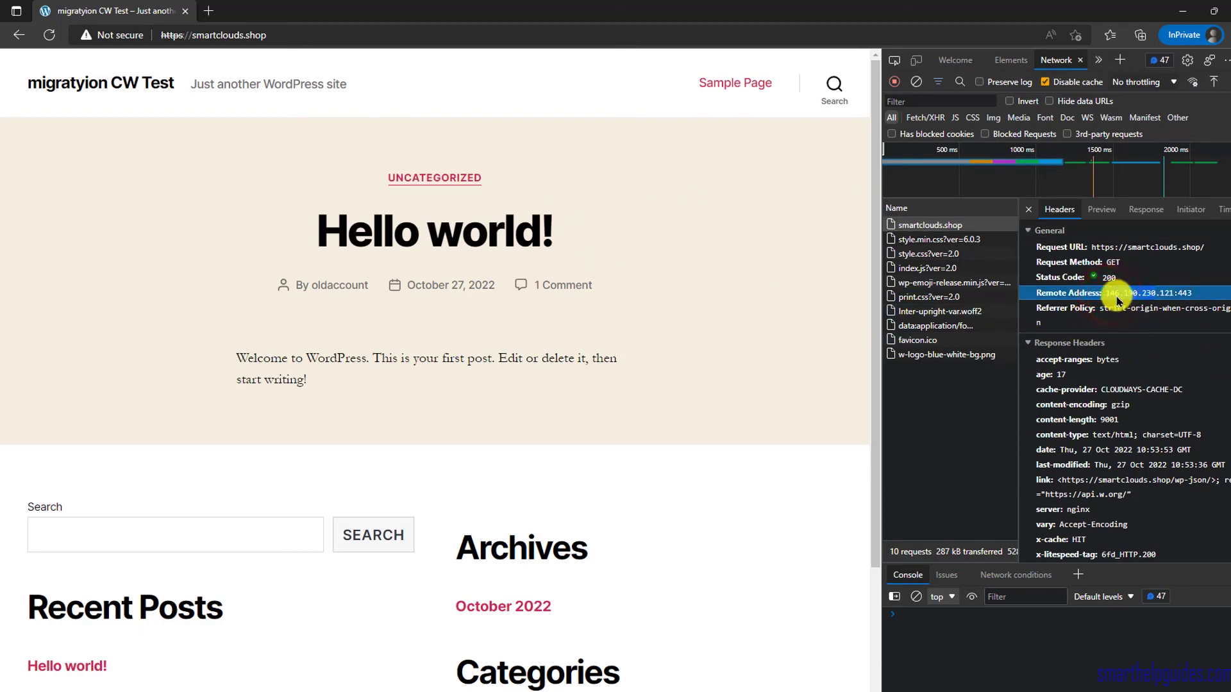
pyautogui.click(913, 252)
pyautogui.click(925, 315)
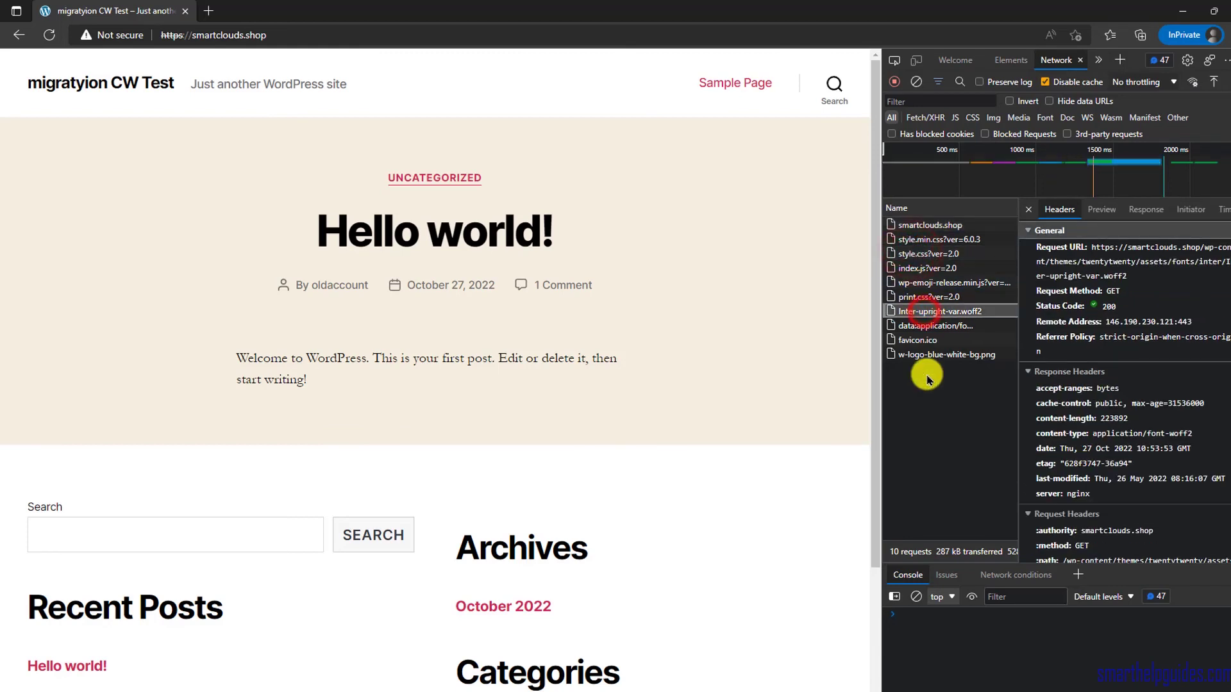
pyautogui.click(933, 354)
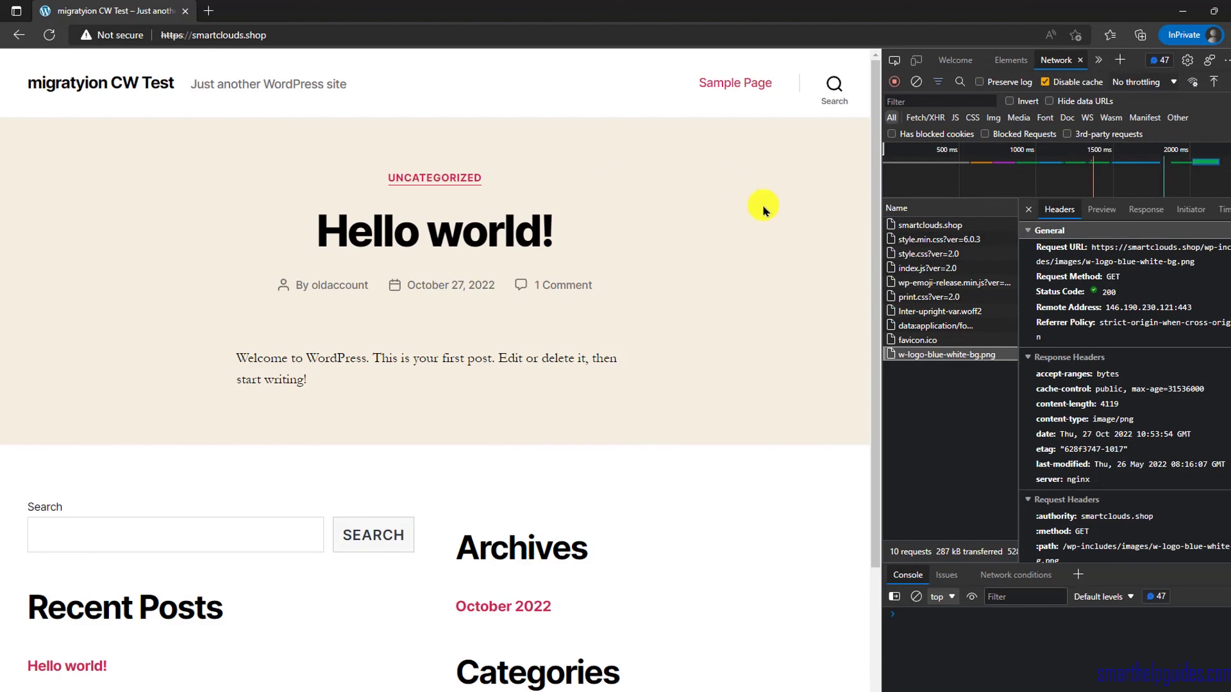
pyautogui.click(1226, 60)
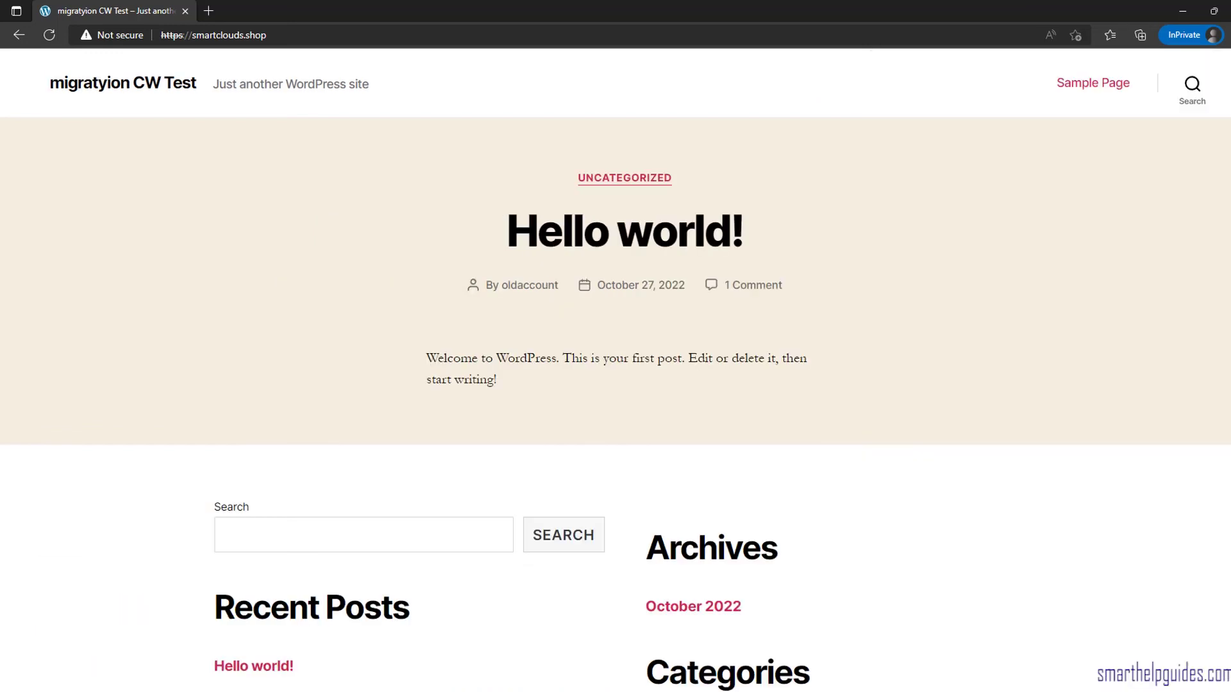
# Step: Open smartclouds.shop/wp-admin in Edge, review the list of all posts and visit the site's front end
pyautogui.click(447, 36)
pyautogui.click(447, 35)
pyautogui.write('/wp-admin')
pyautogui.press('Return')
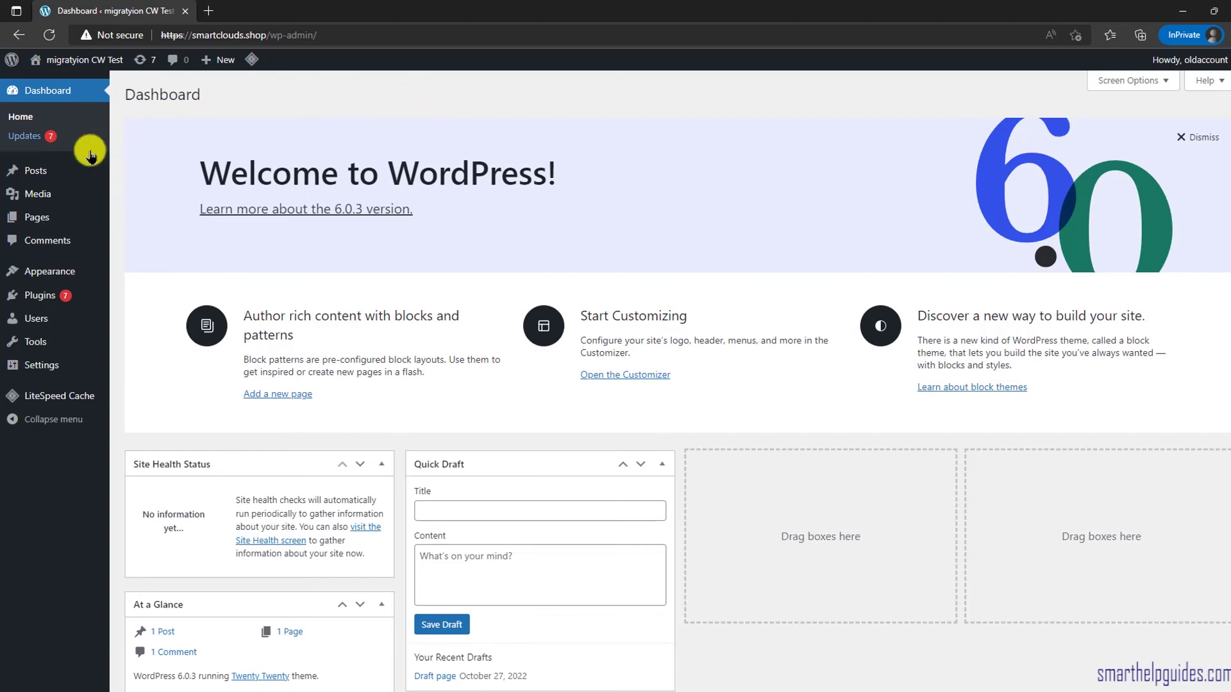
pyautogui.moveTo(65, 168)
pyautogui.click(128, 175)
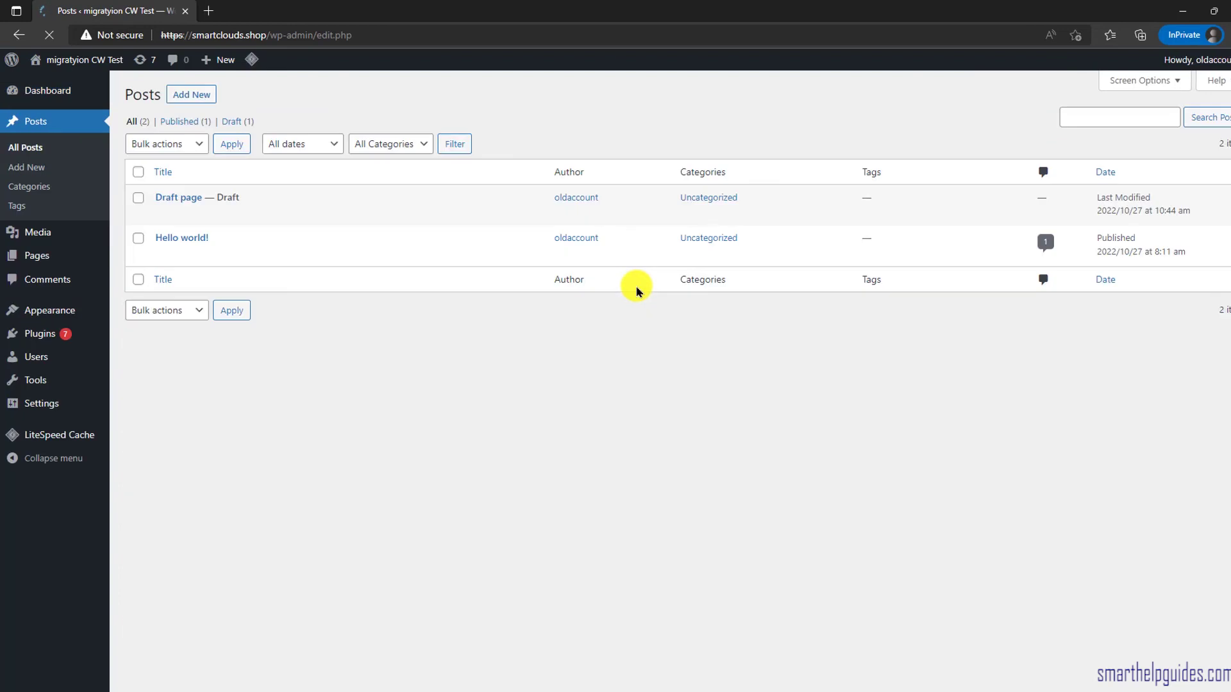
pyautogui.moveTo(189, 205)
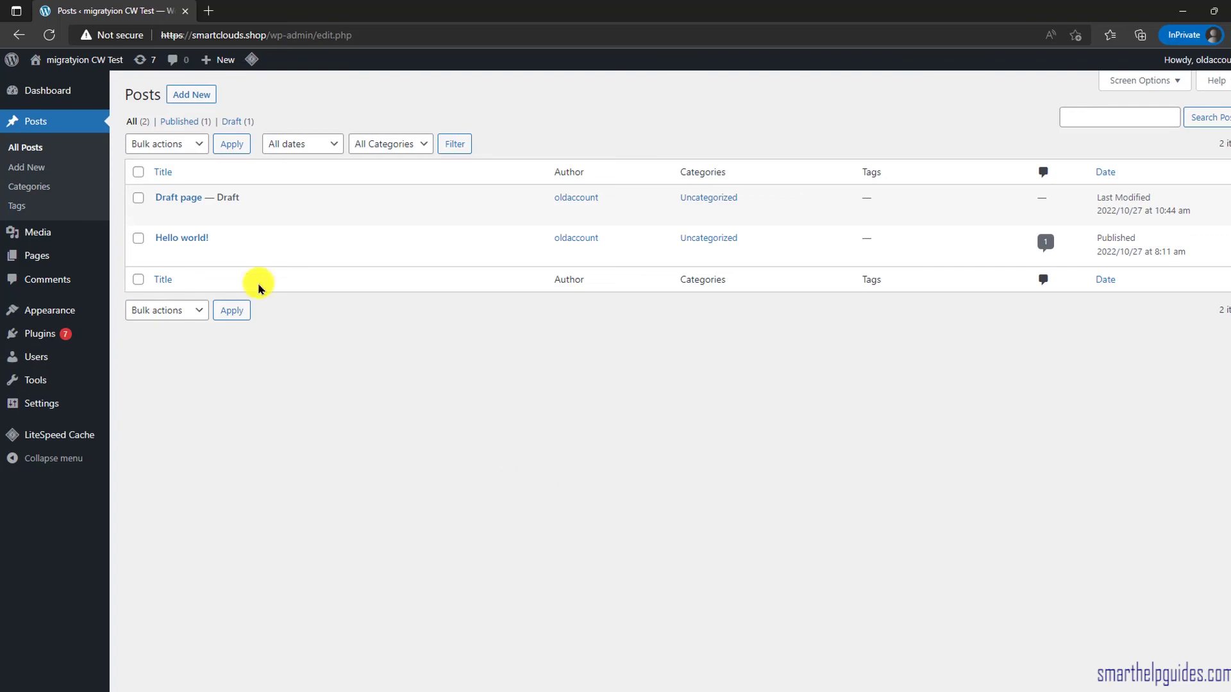
pyautogui.moveTo(38, 60)
pyautogui.click(55, 82)
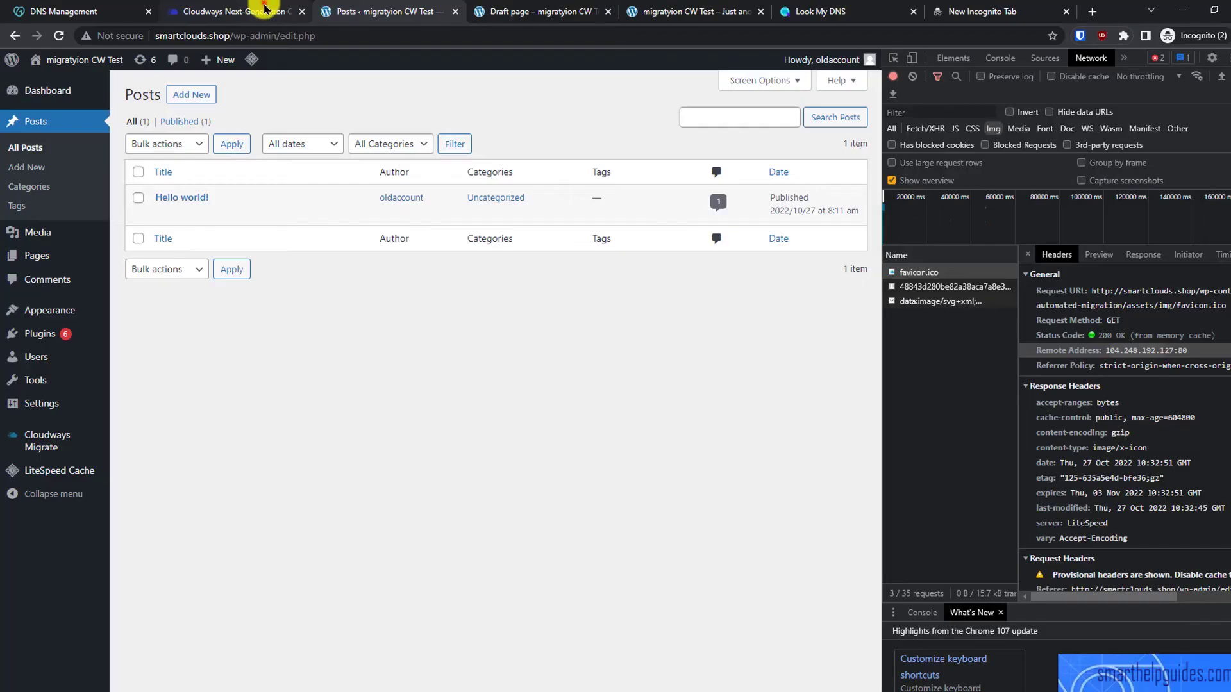
# Step: Return to Cloudways in Chrome and fill in the Let's Encrypt SSL form with the contact email and domain smartclouds.shop
pyautogui.click(263, 10)
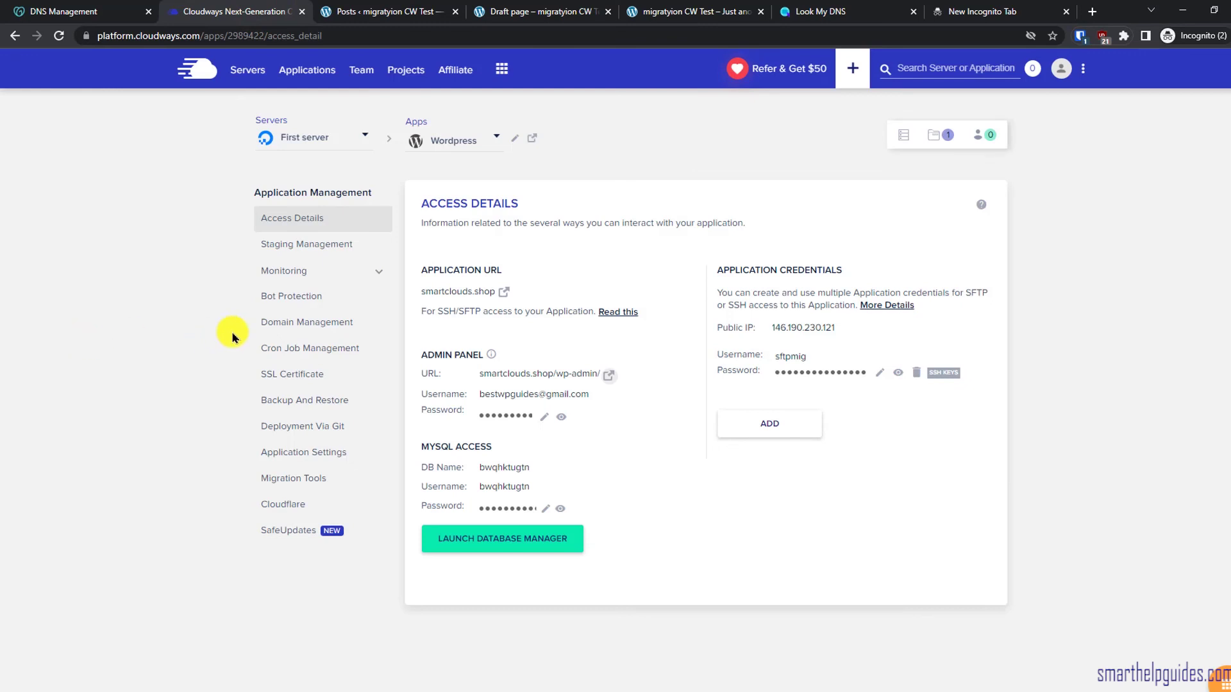
pyautogui.click(274, 372)
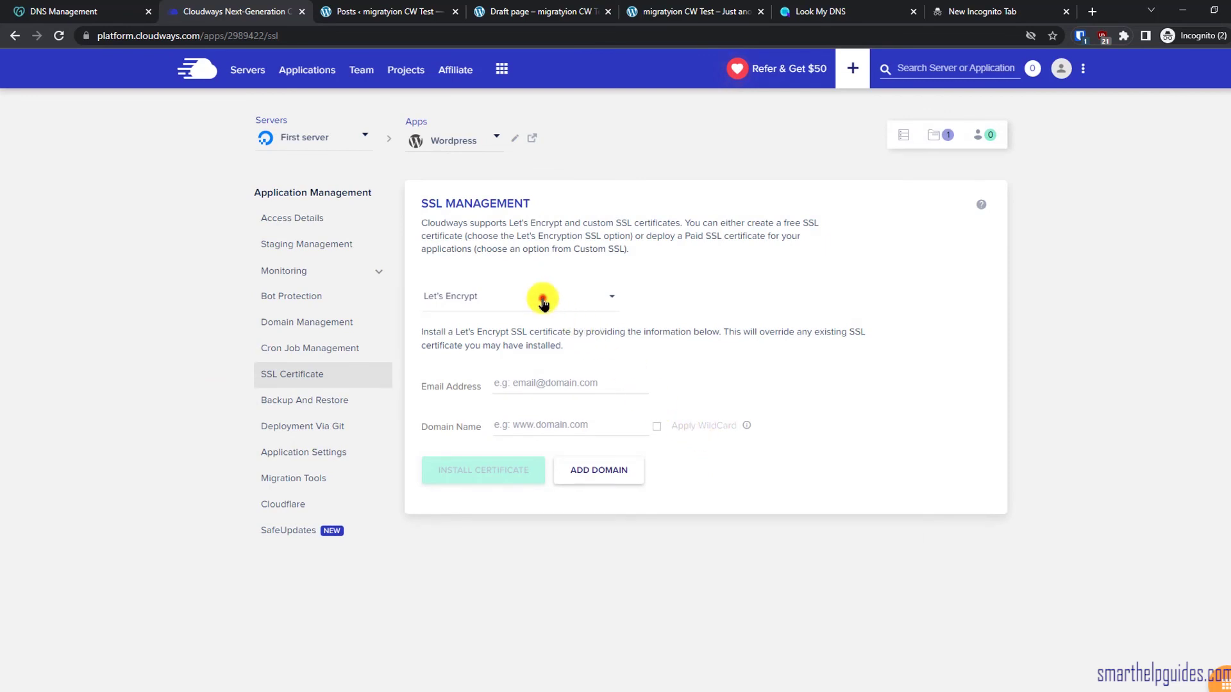
pyautogui.click(542, 302)
pyautogui.click(486, 296)
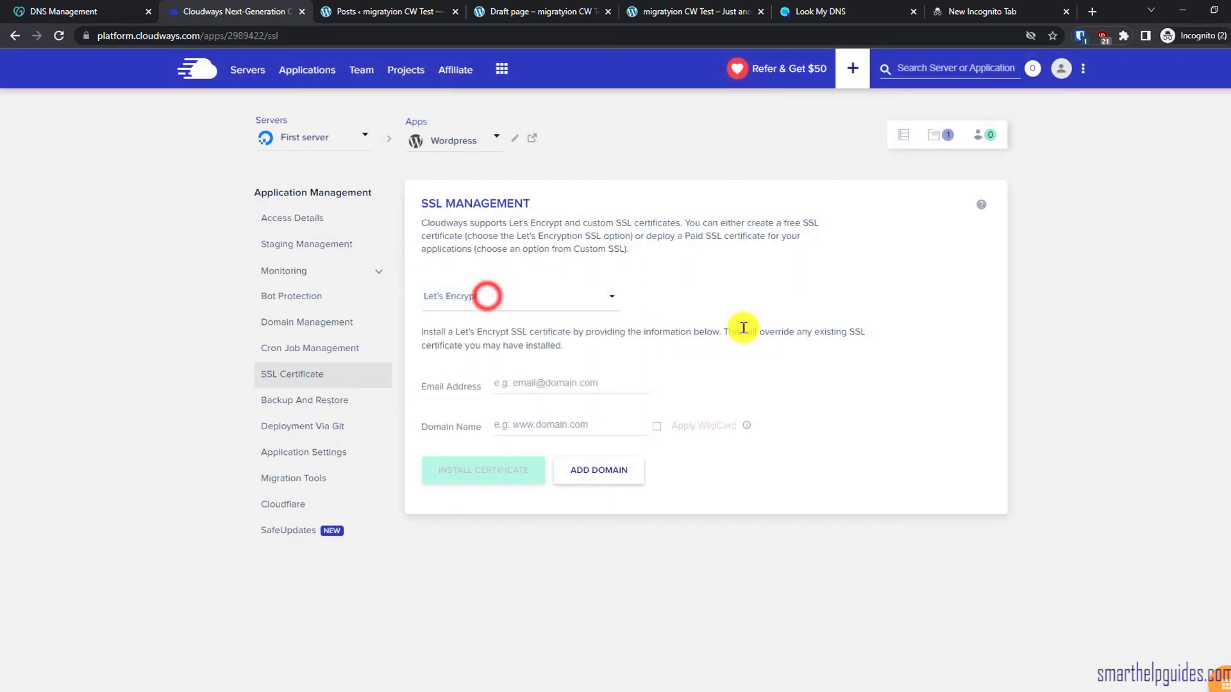
pyautogui.click(568, 379)
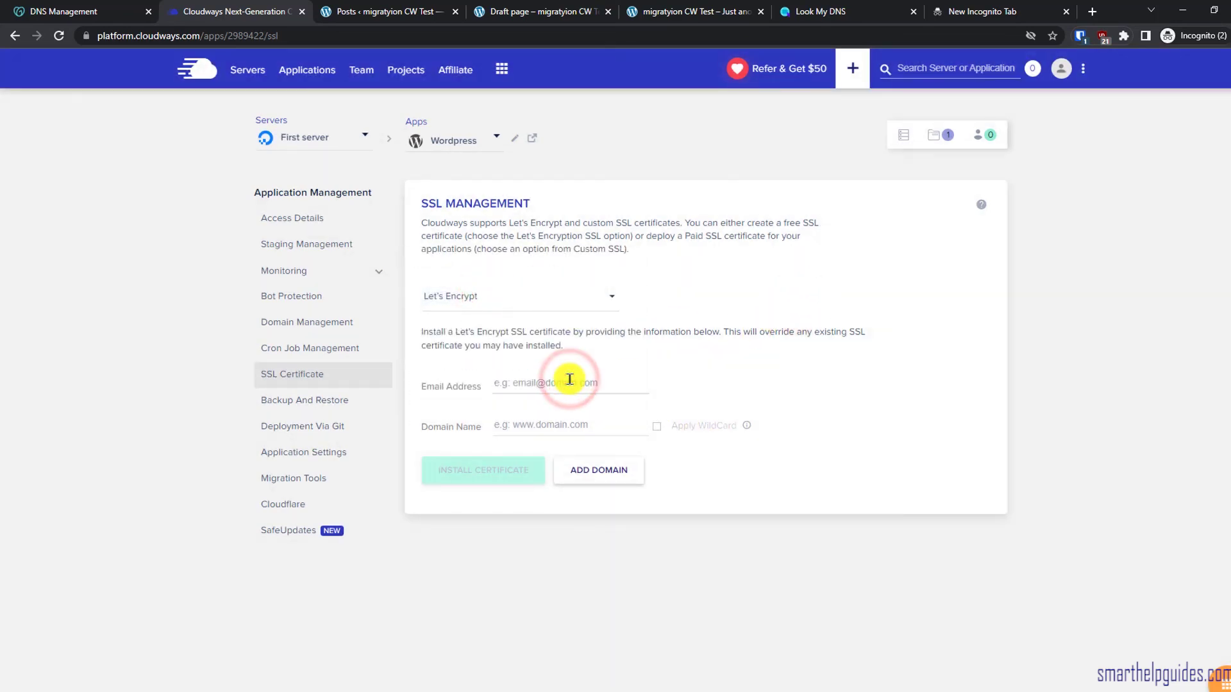
pyautogui.hotkey('ctrl', 'v')
pyautogui.click(595, 423)
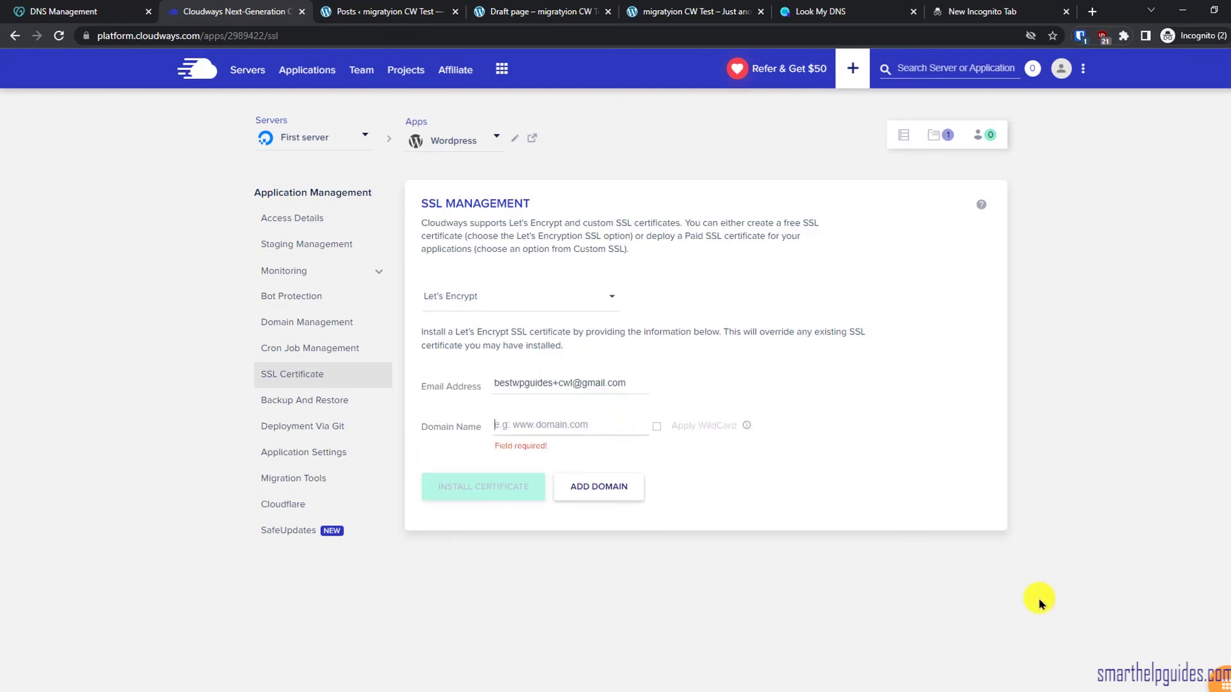
pyautogui.write('smartclouds.shop')
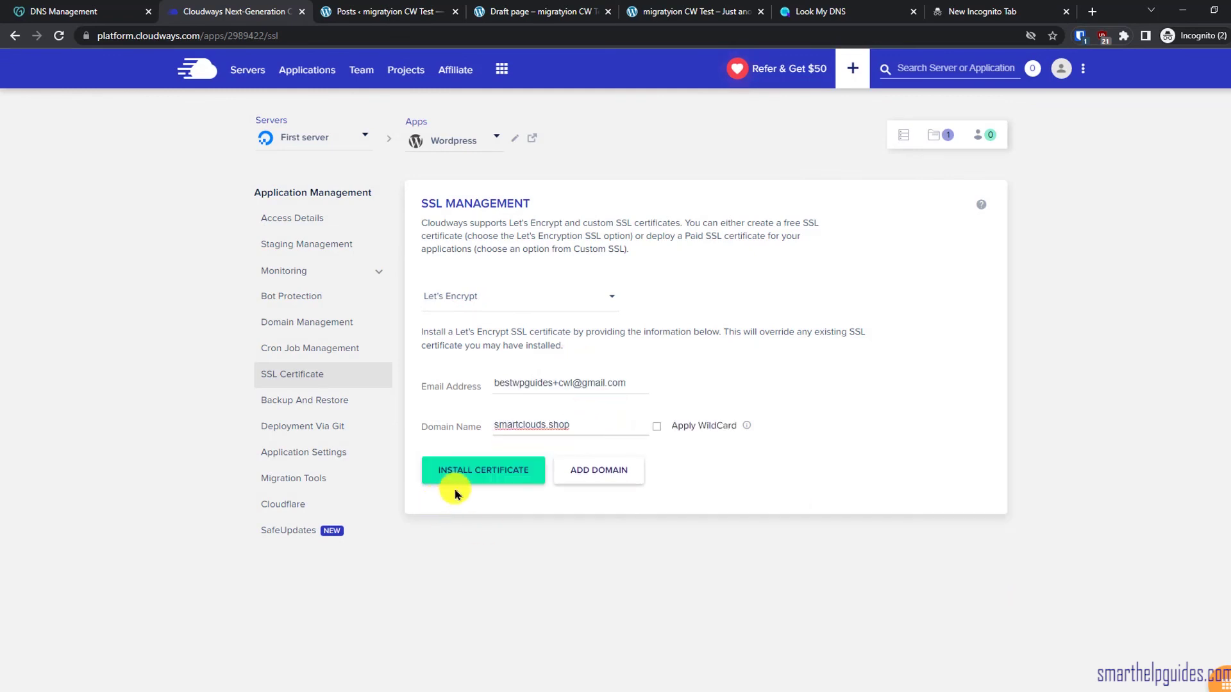
# Step: Turn the wildcard option on and off again, and install the Let's Encrypt certificate for smartclouds.shop
pyautogui.click(657, 427)
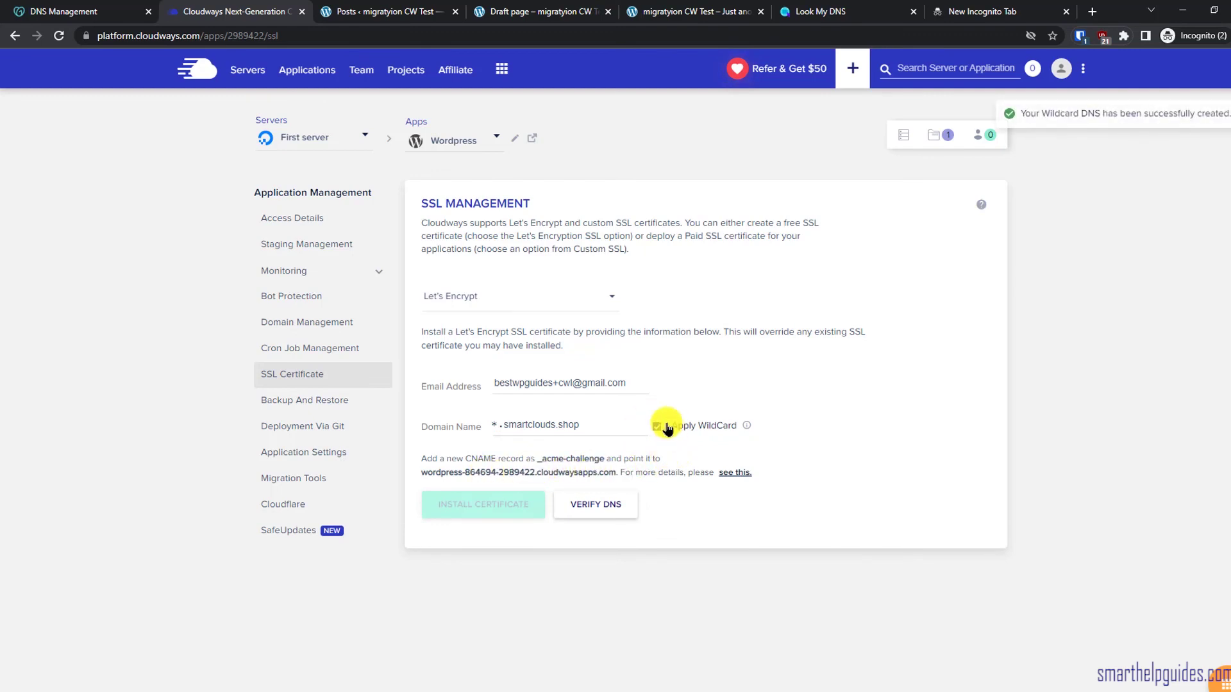
pyautogui.click(658, 427)
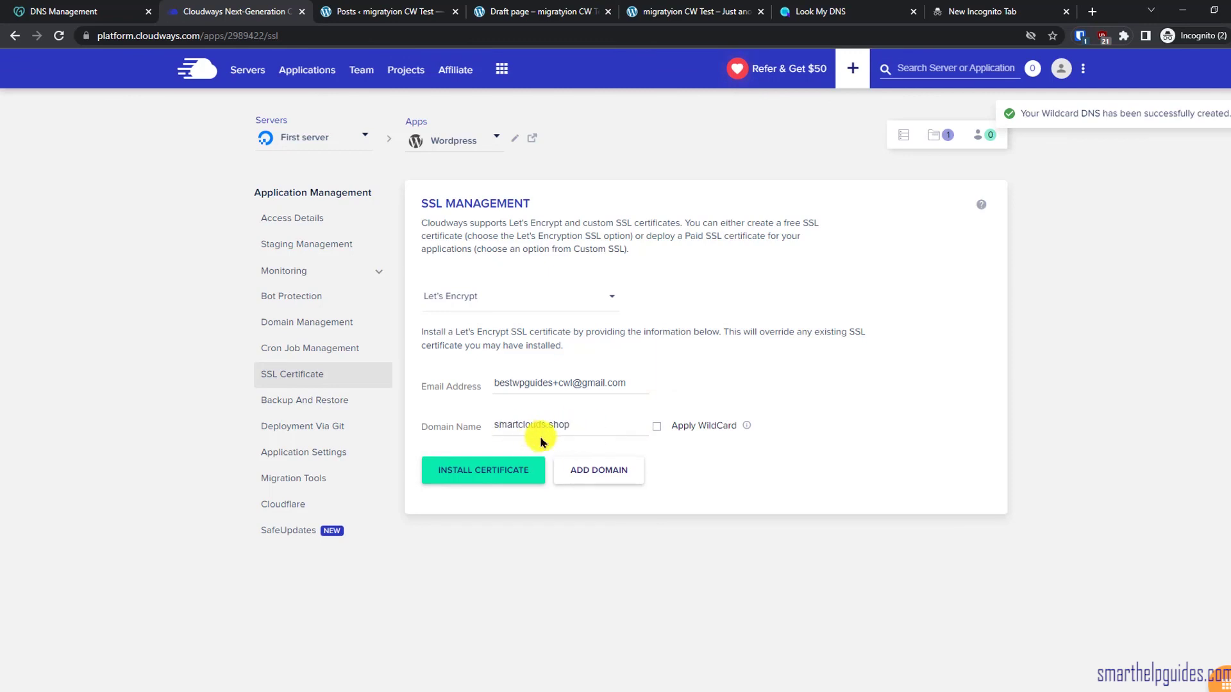
pyautogui.click(481, 474)
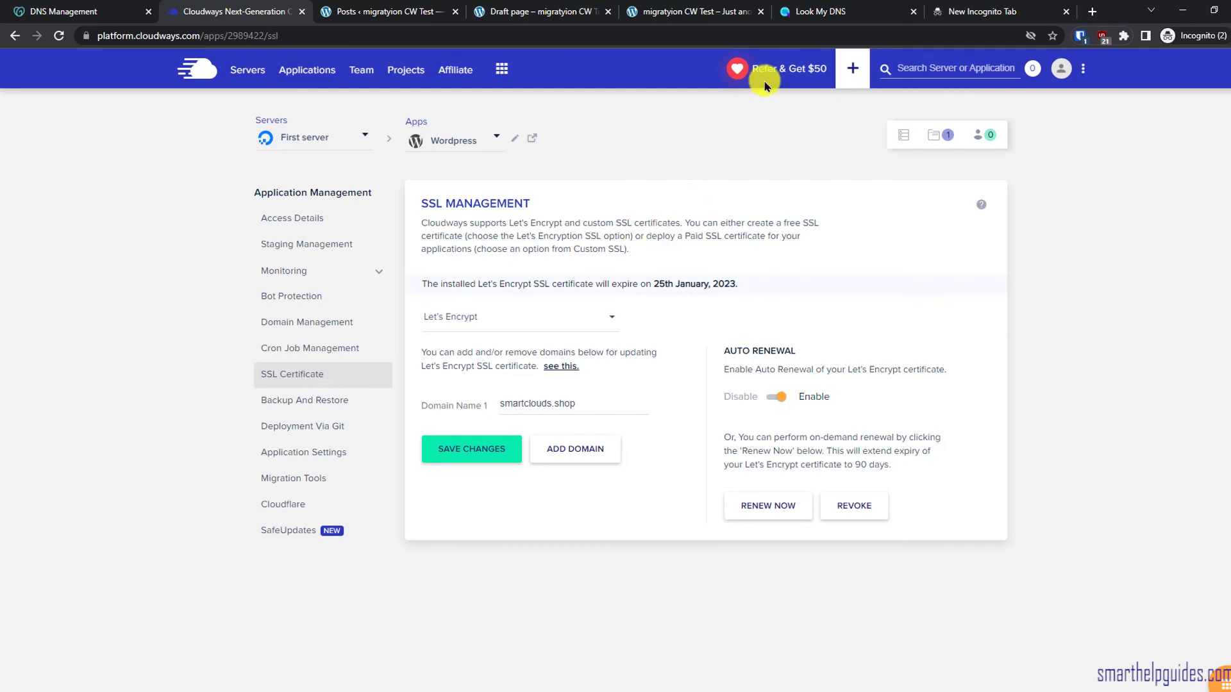
# Step: Recheck the A record propagation of smartclouds.shop in Look My DNS and return to Cloudways
pyautogui.click(817, 13)
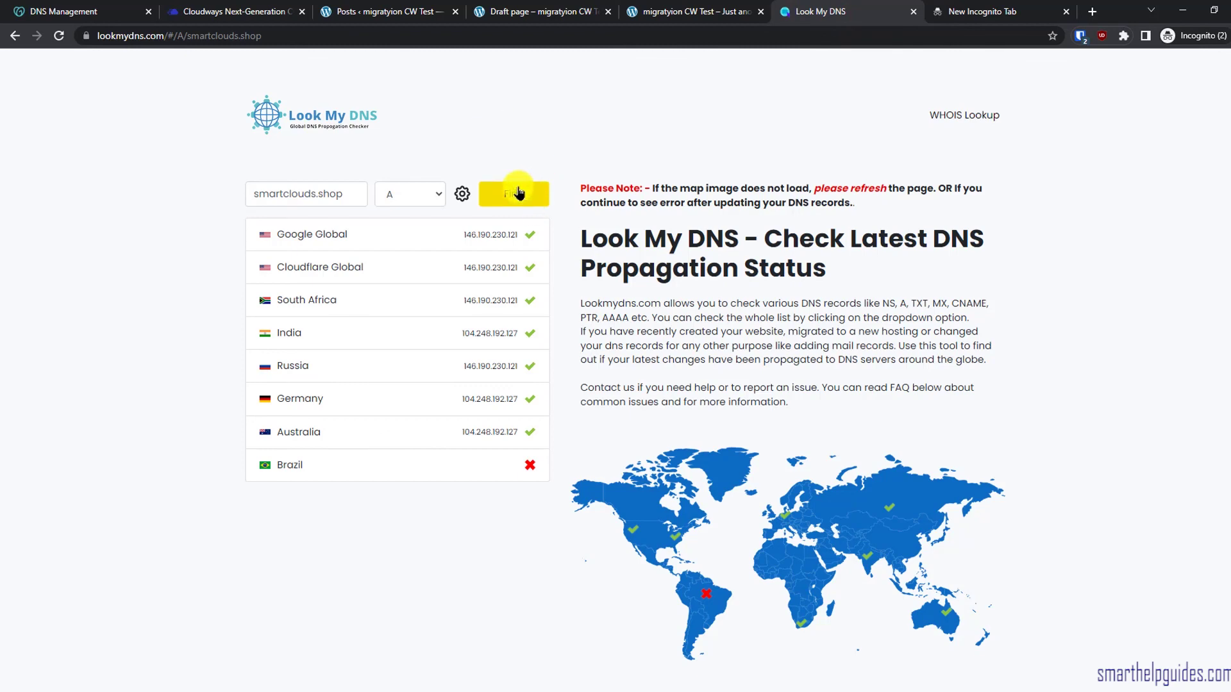
pyautogui.click(529, 204)
pyautogui.click(234, 9)
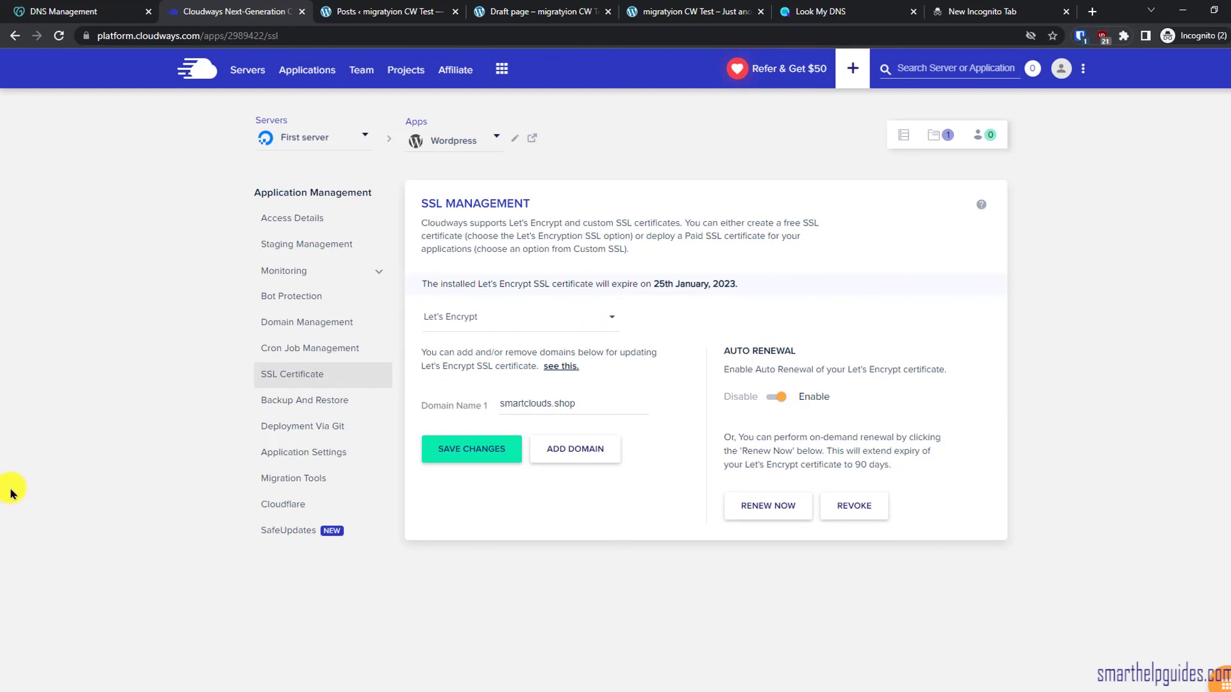
# Step: Leave the SSL certificate settings and open the Cloudways add-ons list
pyautogui.hotkey('alt', 'Left')
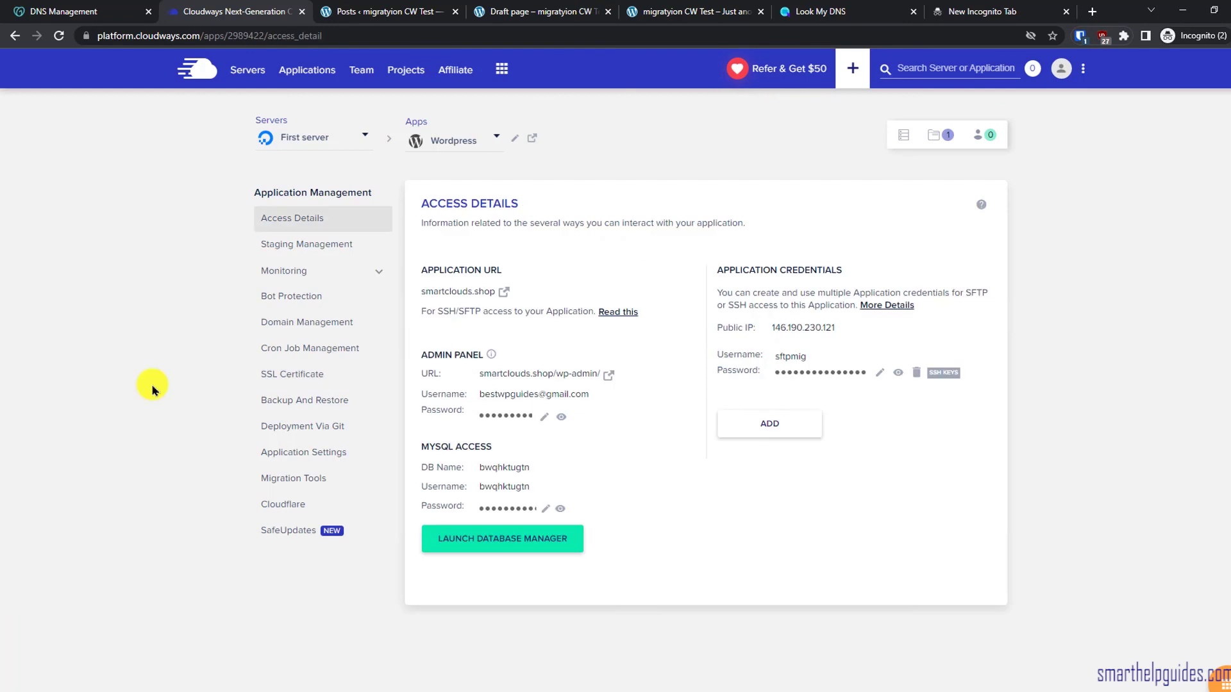
pyautogui.click(502, 69)
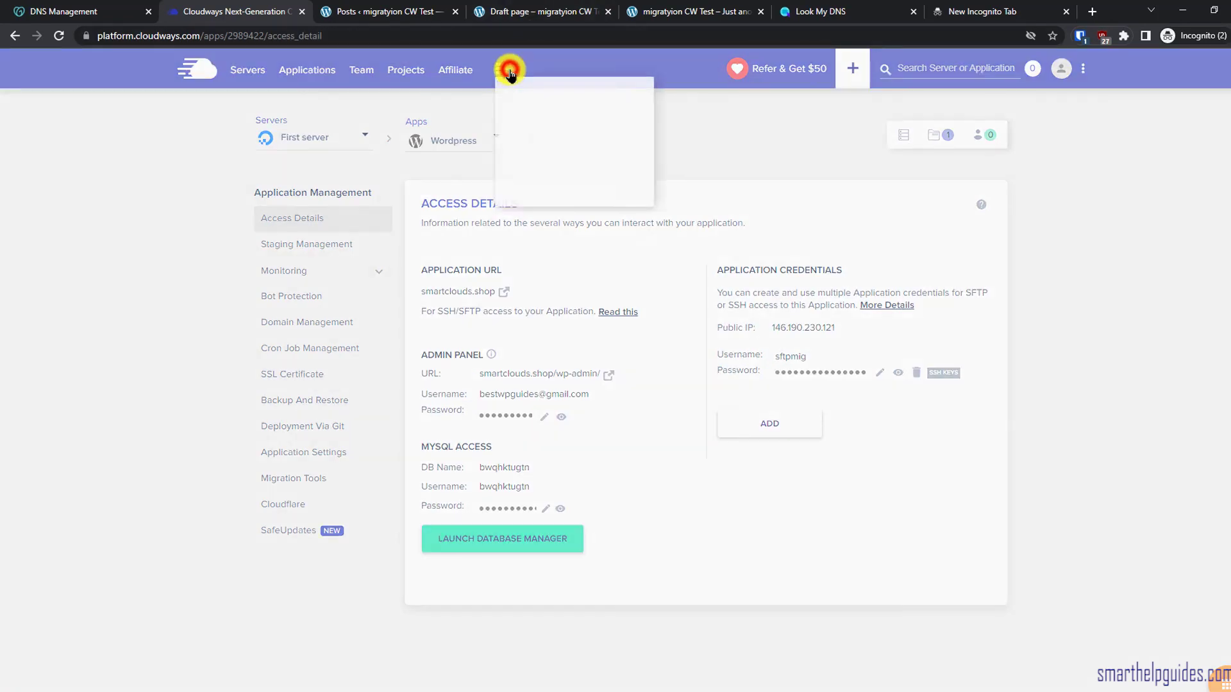
pyautogui.click(540, 131)
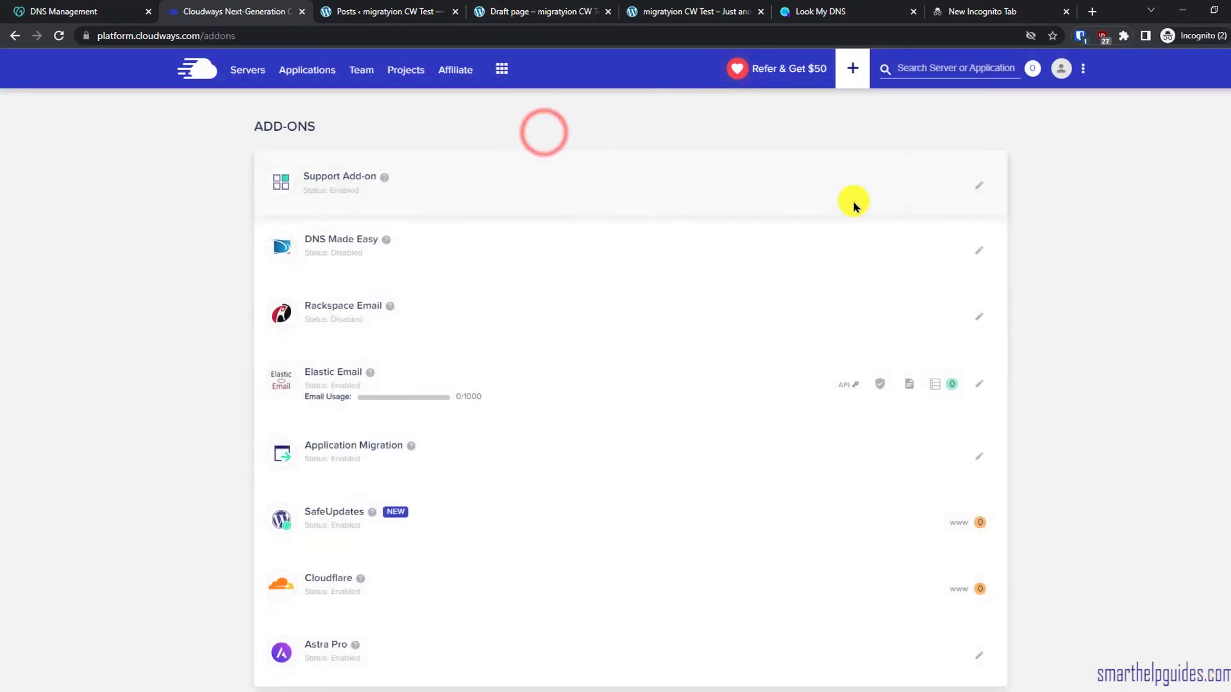